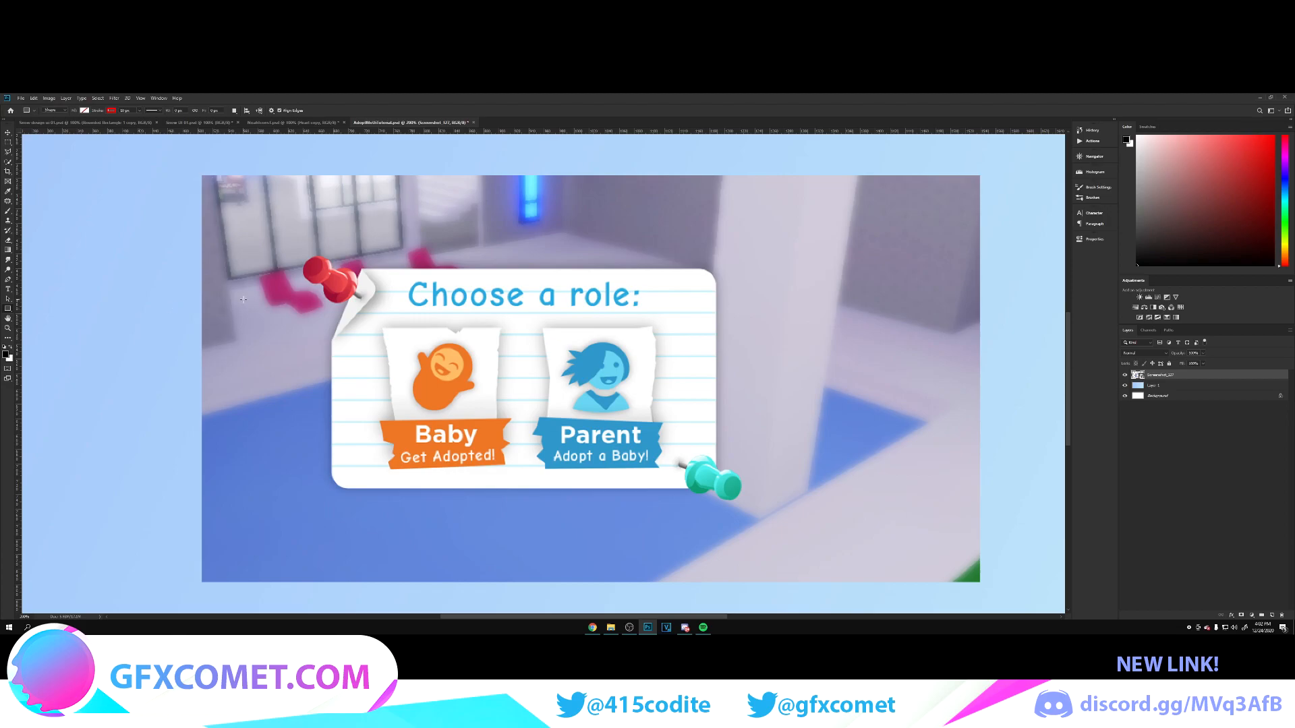
# Set up the Rounded Rectangle tool with no stroke, a solid black fill and a corner radius.
pyautogui.click(8, 309)
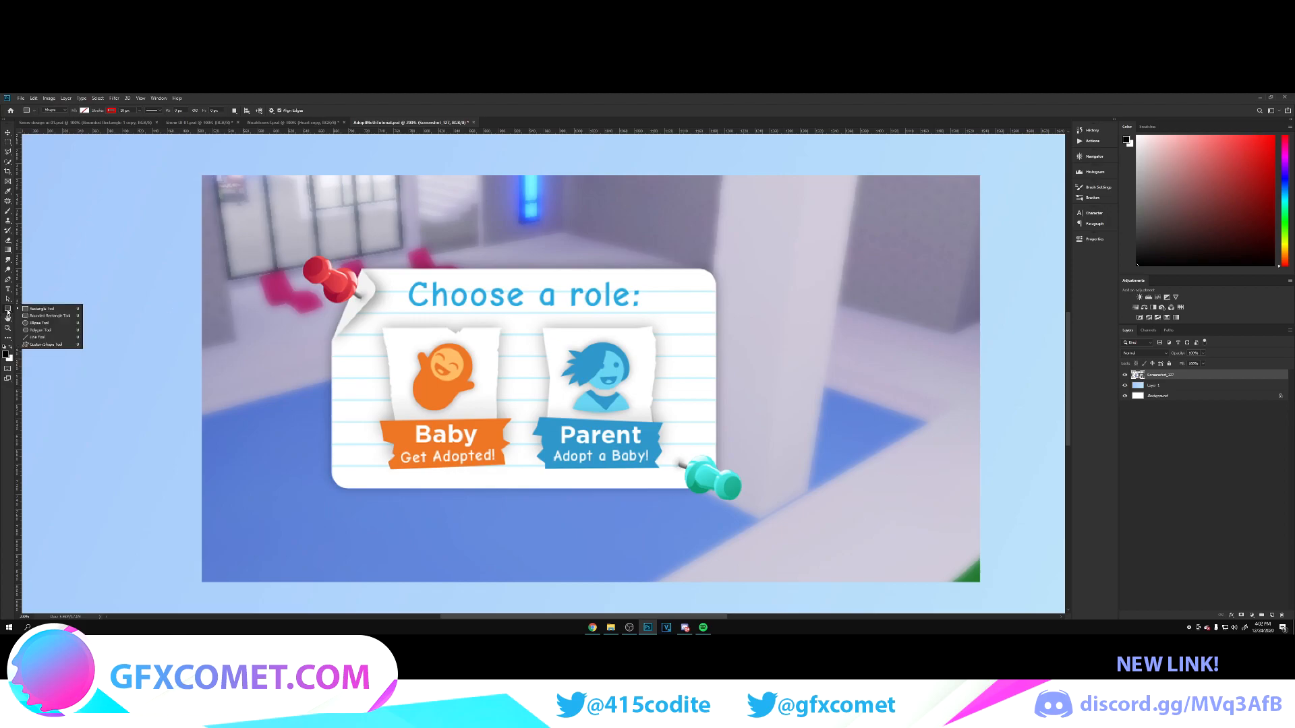
pyautogui.click(49, 315)
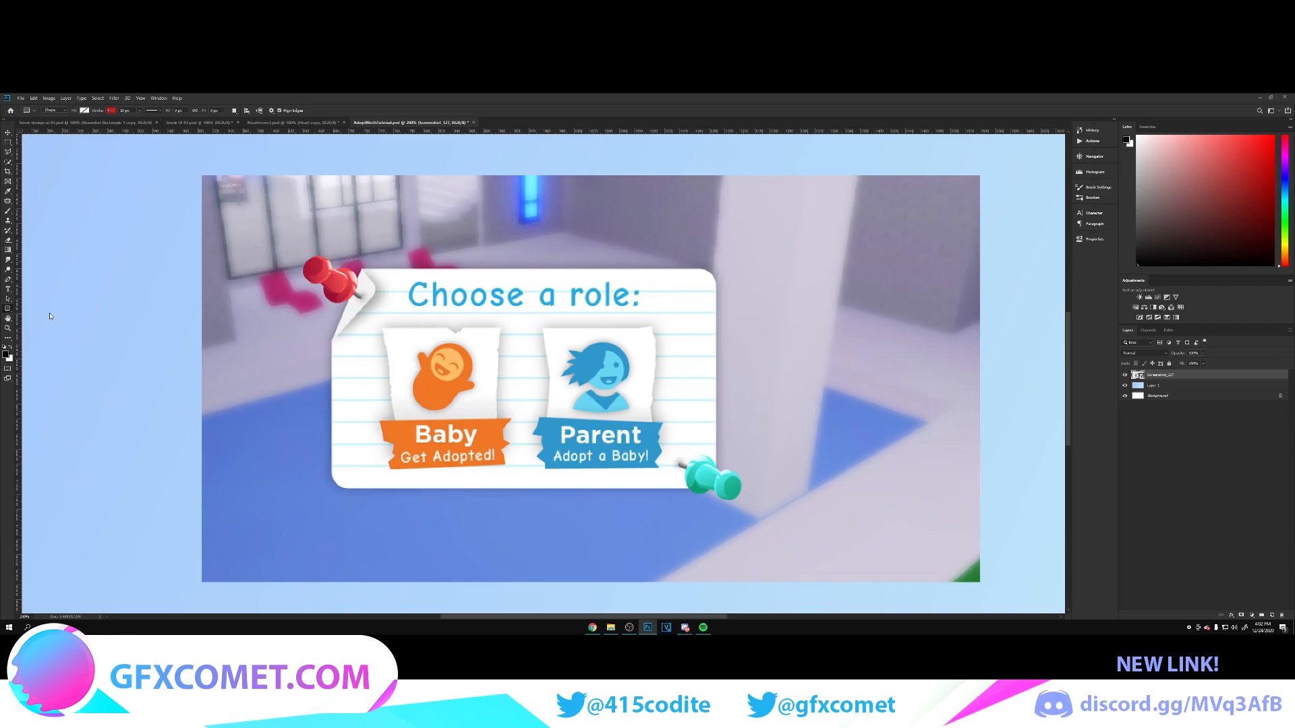
pyautogui.click(111, 111)
pyautogui.click(81, 126)
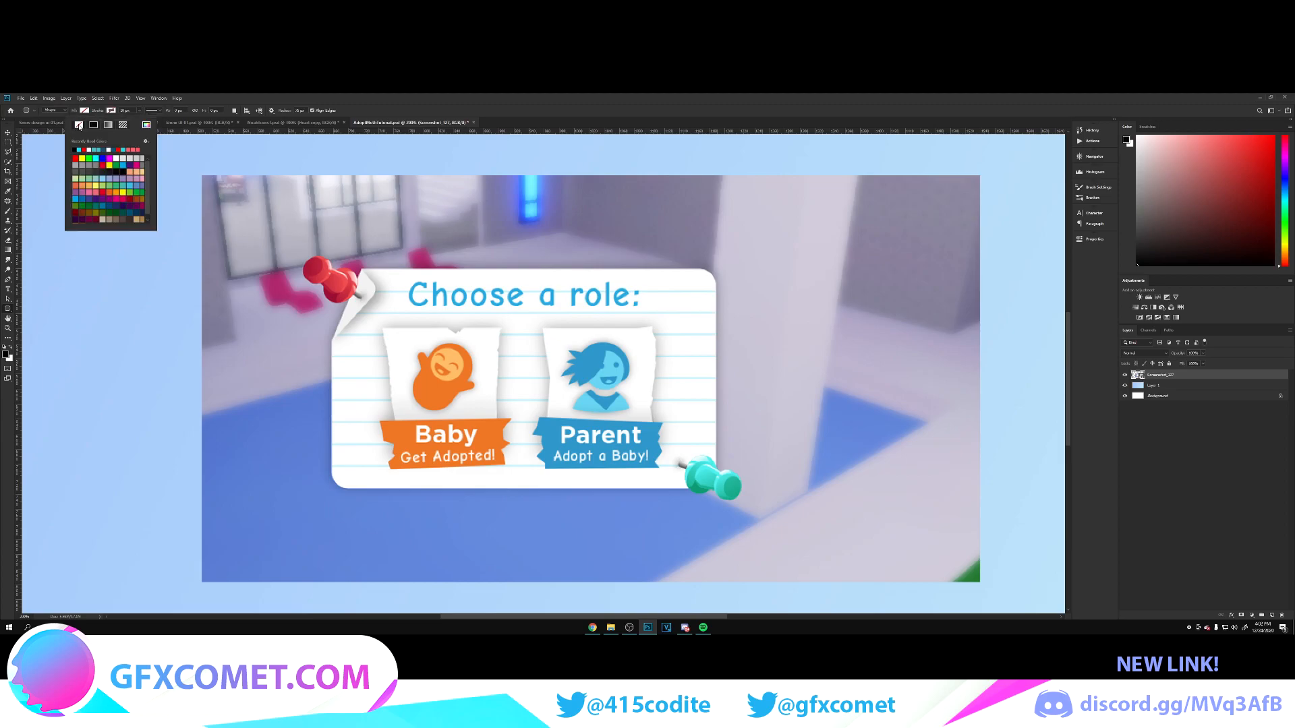
pyautogui.click(84, 111)
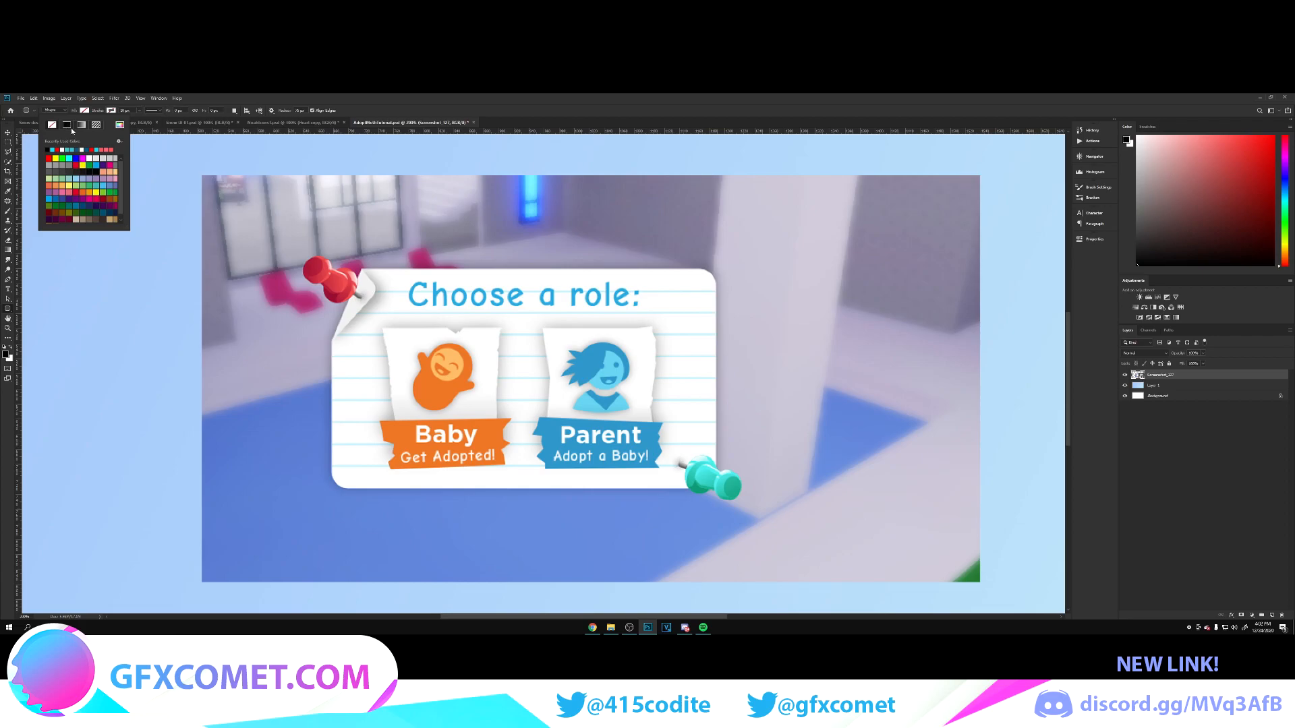
pyautogui.click(70, 126)
pyautogui.press('Return')
pyautogui.press('Return')
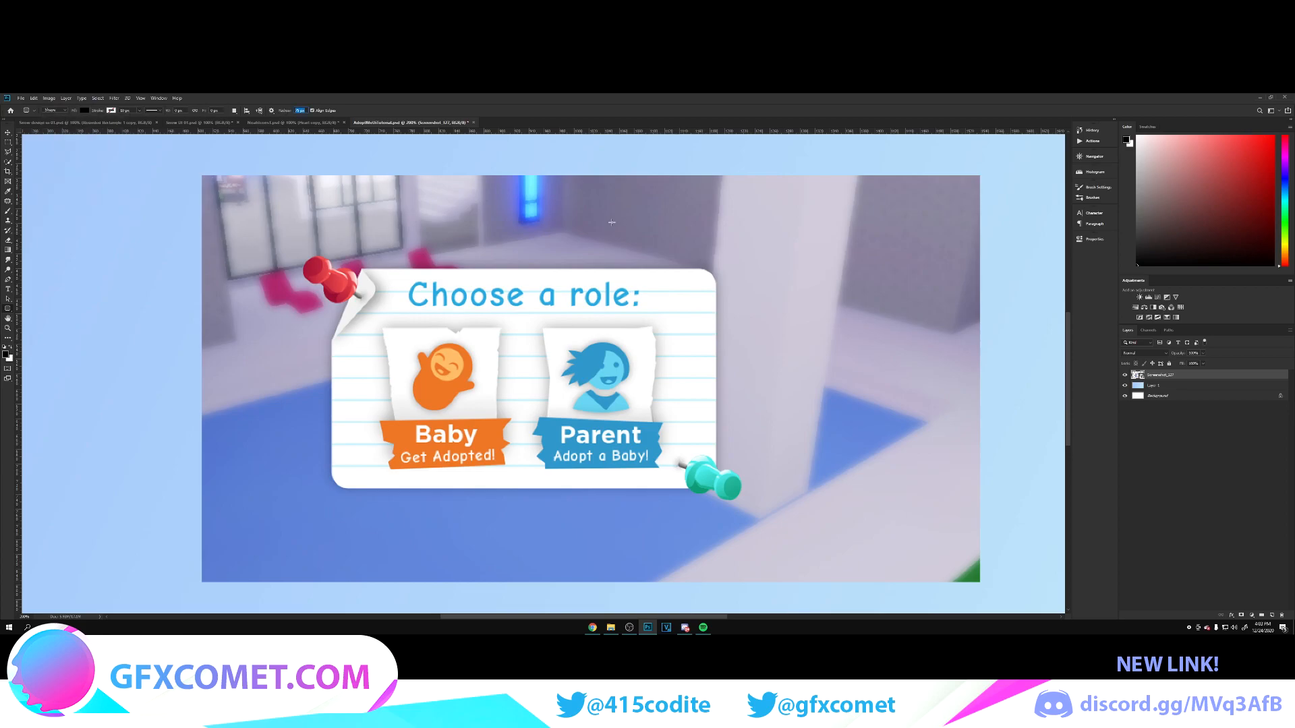
# Draw a rounded rectangle matching the reference card's outline and move it to the right of the card.
pyautogui.moveTo(708, 485); pyautogui.dragTo(330, 268)
pyautogui.moveTo(566, 320); pyautogui.dragTo(832, 329)
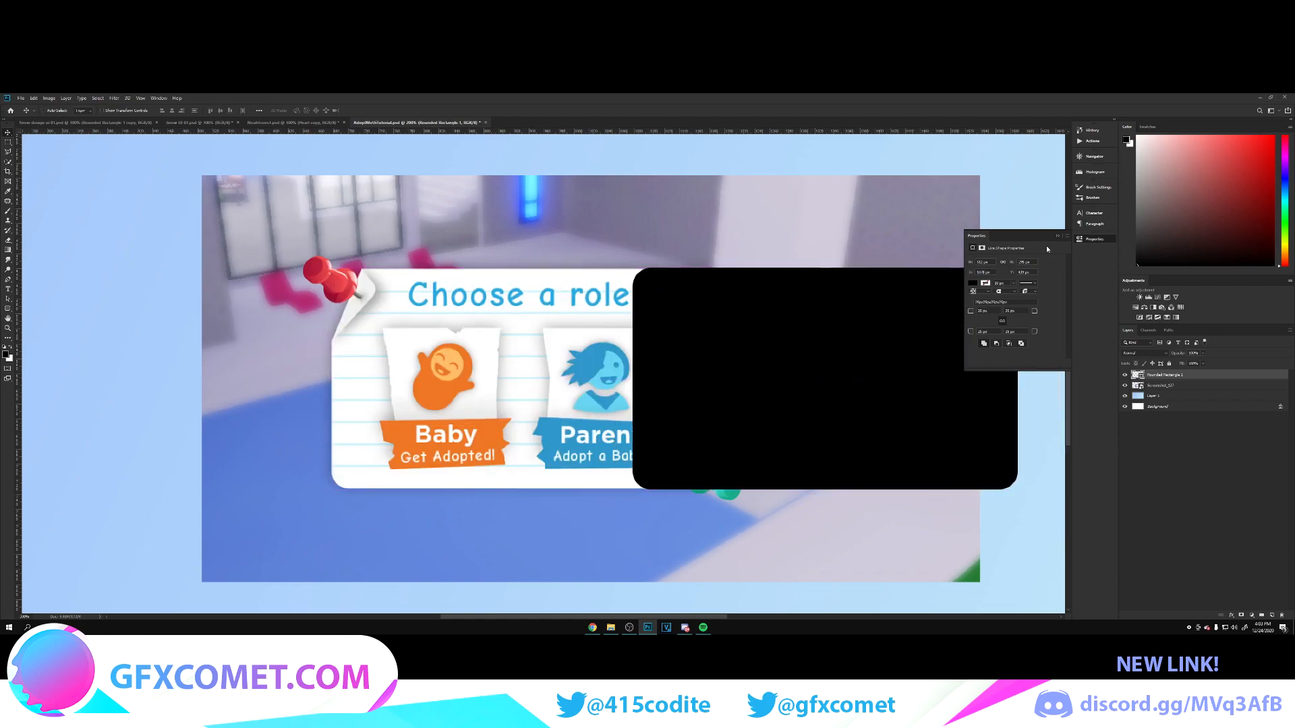
pyautogui.click(1057, 236)
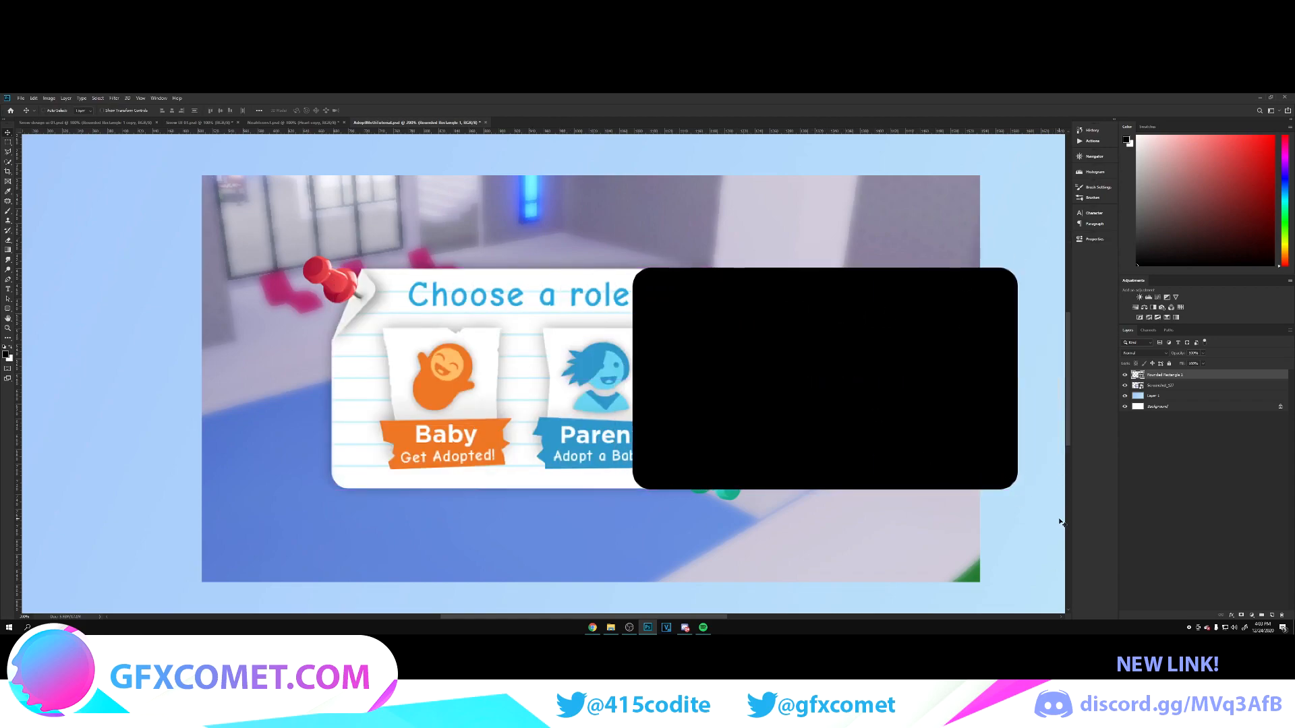
# On a new layer, draw a closed Pen tool shape covering the area outside the reference card's folded upper-left corner.
pyautogui.click(1272, 615)
pyautogui.click(8, 279)
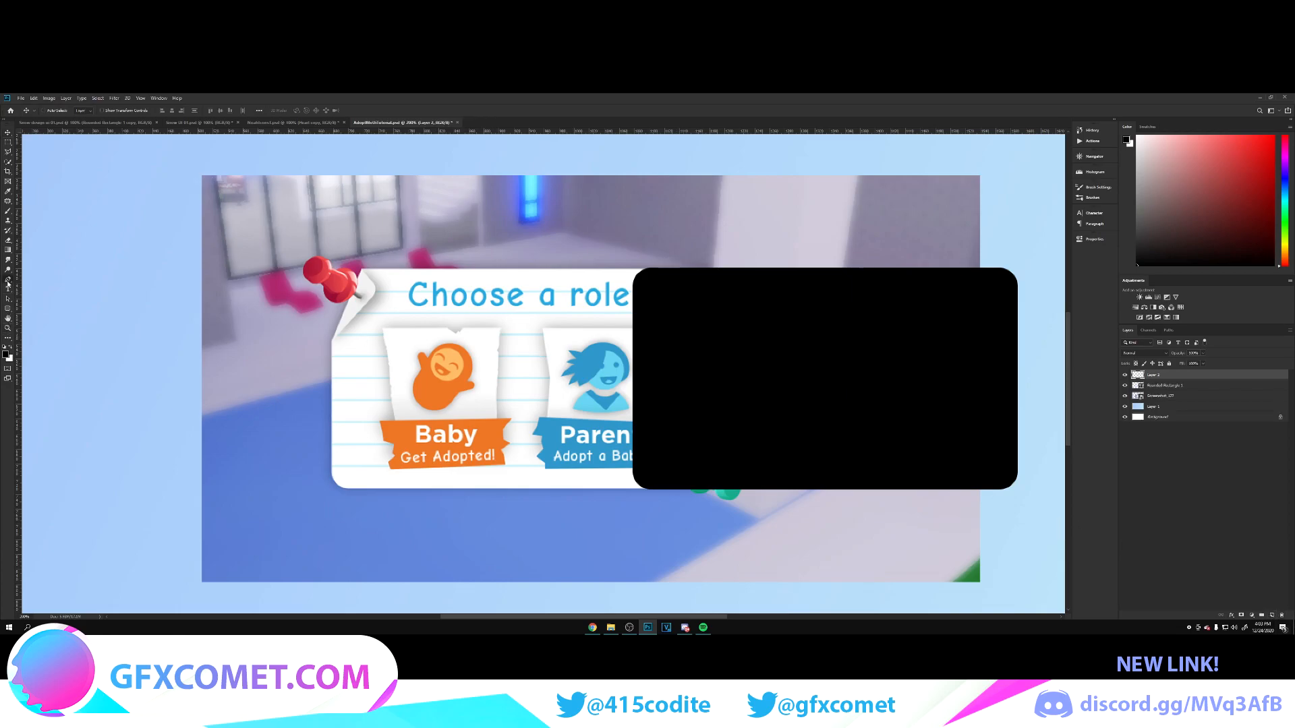
pyautogui.click(352, 286)
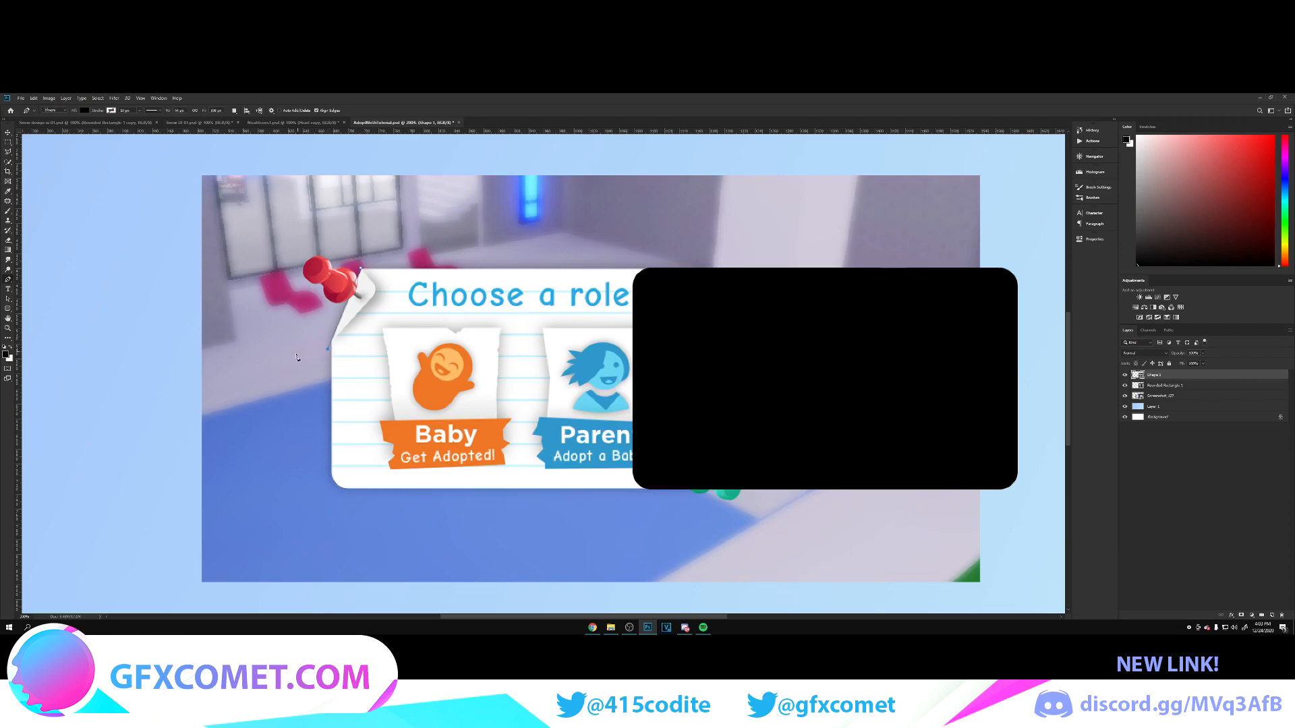
pyautogui.click(275, 393)
pyautogui.click(261, 249)
pyautogui.click(344, 197)
pyautogui.click(386, 201)
pyautogui.click(360, 269)
# Fill the pen shape with red ff0000 and move it over the black rectangle's upper-left corner.
pyautogui.click(8, 135)
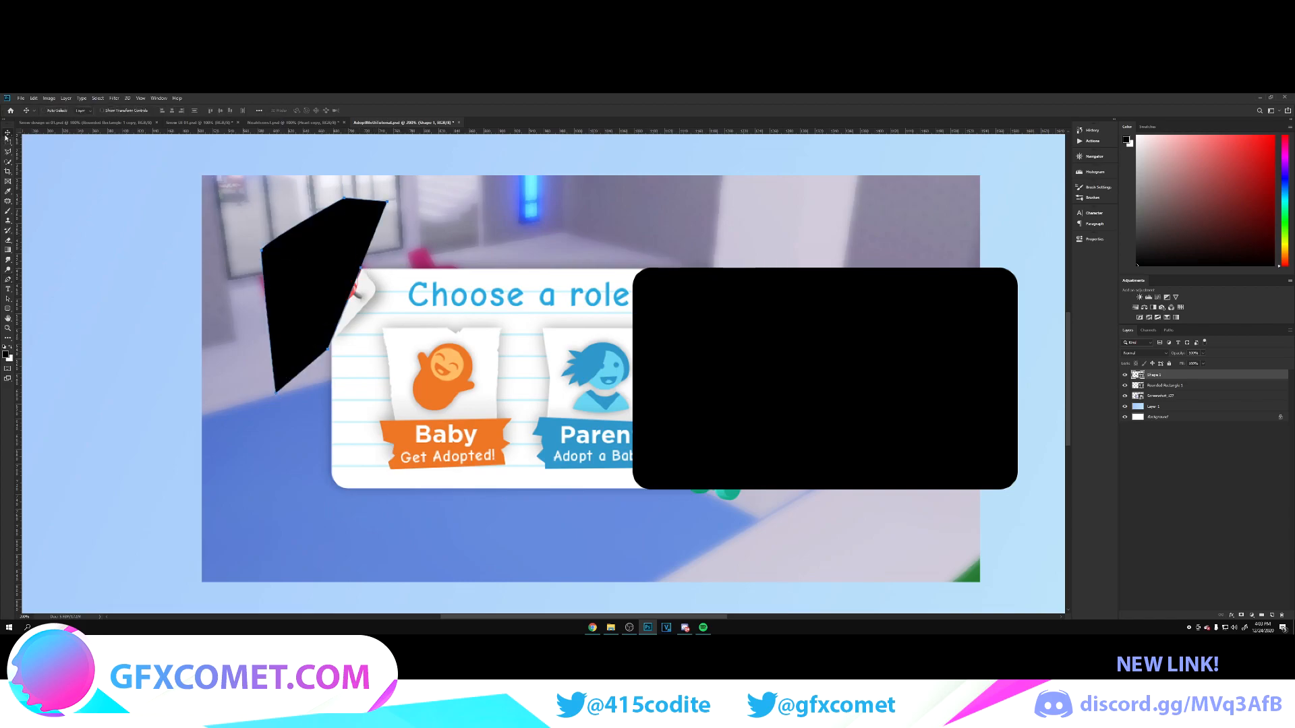
pyautogui.doubleClick(1138, 375)
pyautogui.write('ff0000')
pyautogui.click(1048, 407)
pyautogui.moveTo(349, 290); pyautogui.dragTo(652, 292)
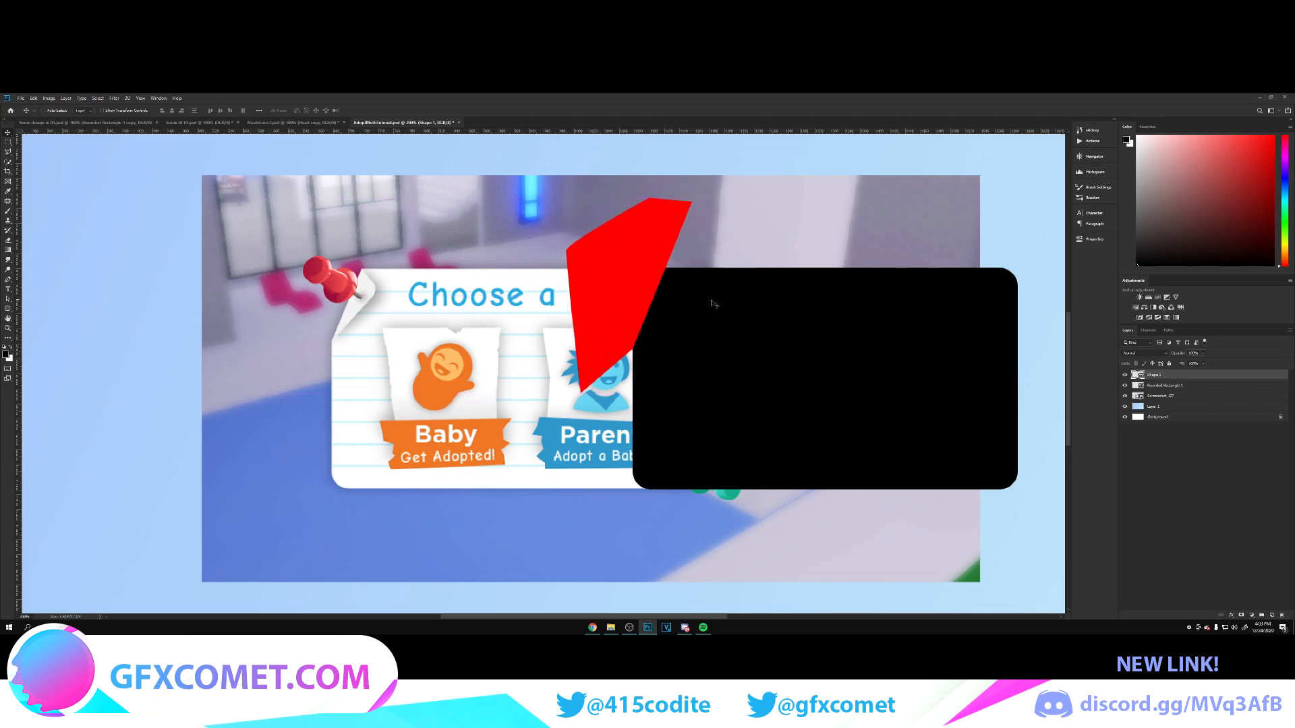
# Rasterize the rounded rectangle and cut off its upper-left corner along the red shape's outline, hiding the red shape.
pyautogui.click(1153, 386)
pyautogui.rightClick(1180, 386)
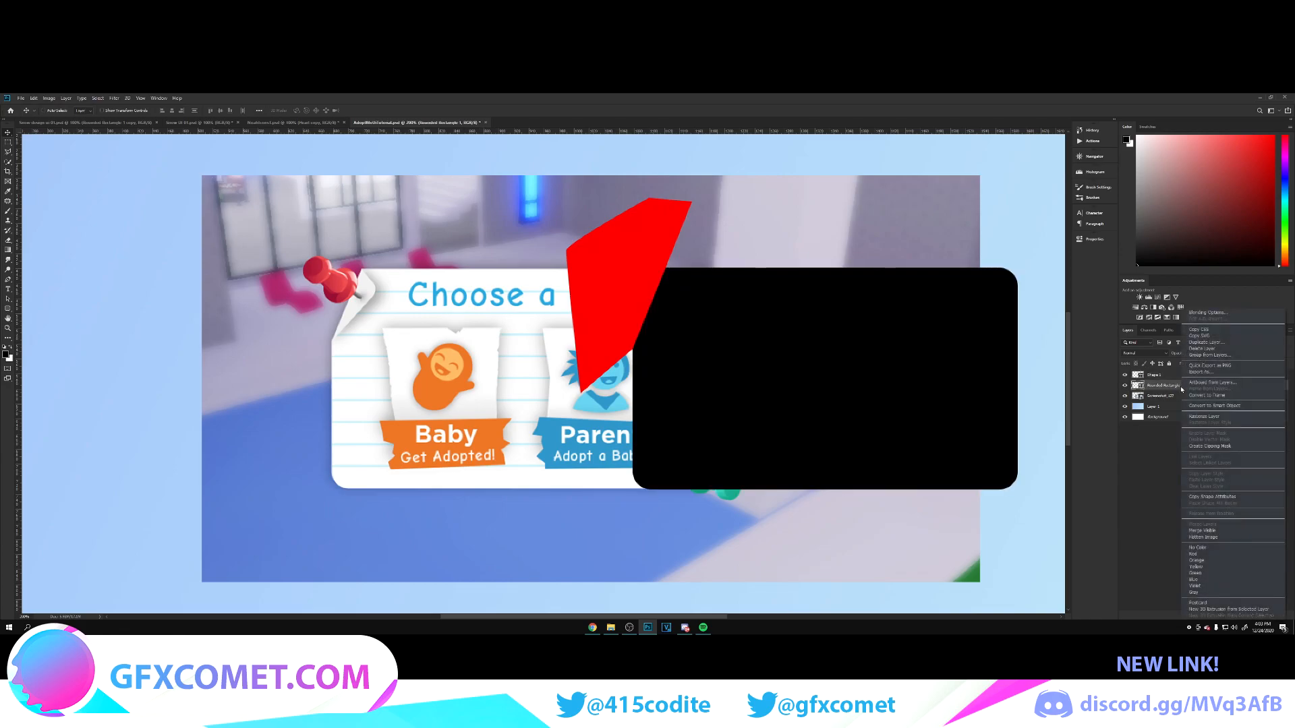
pyautogui.click(1203, 416)
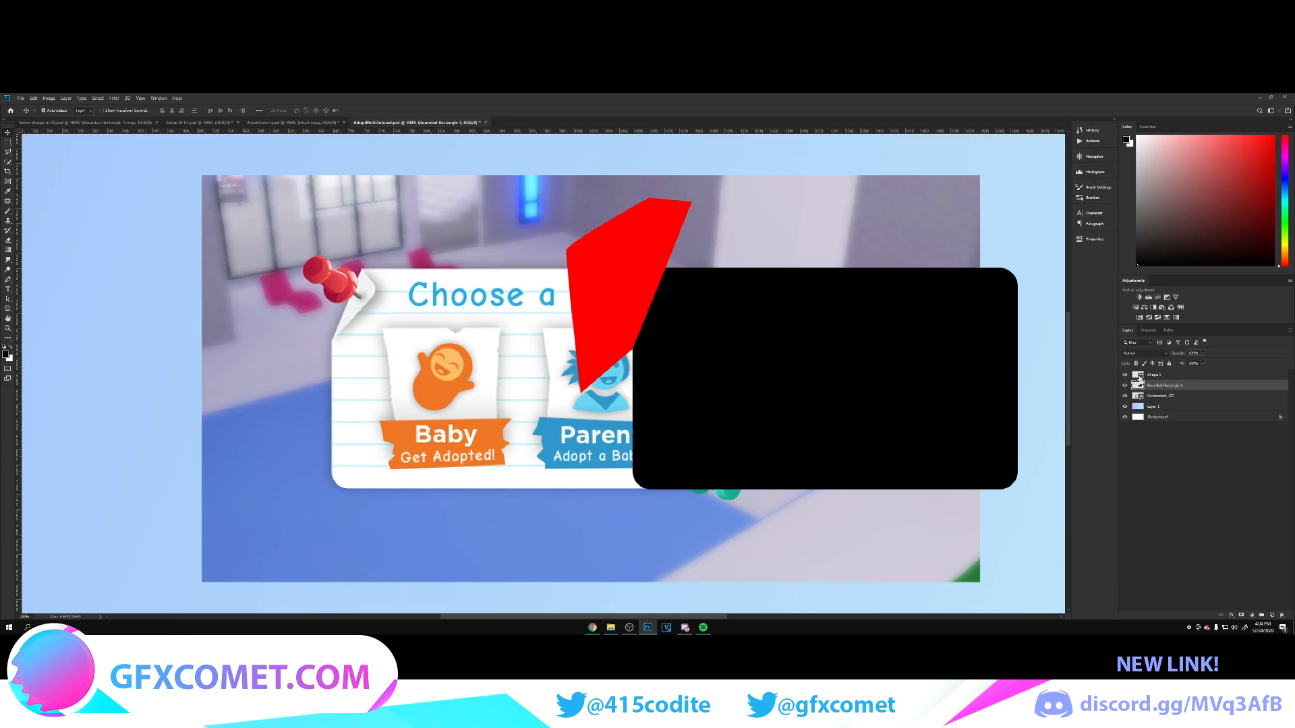
pyautogui.keyDown('ctrl'); pyautogui.click(1138, 375); pyautogui.keyUp('ctrl')
pyautogui.hotkey('ctrl', 'd')
pyautogui.click(1124, 375)
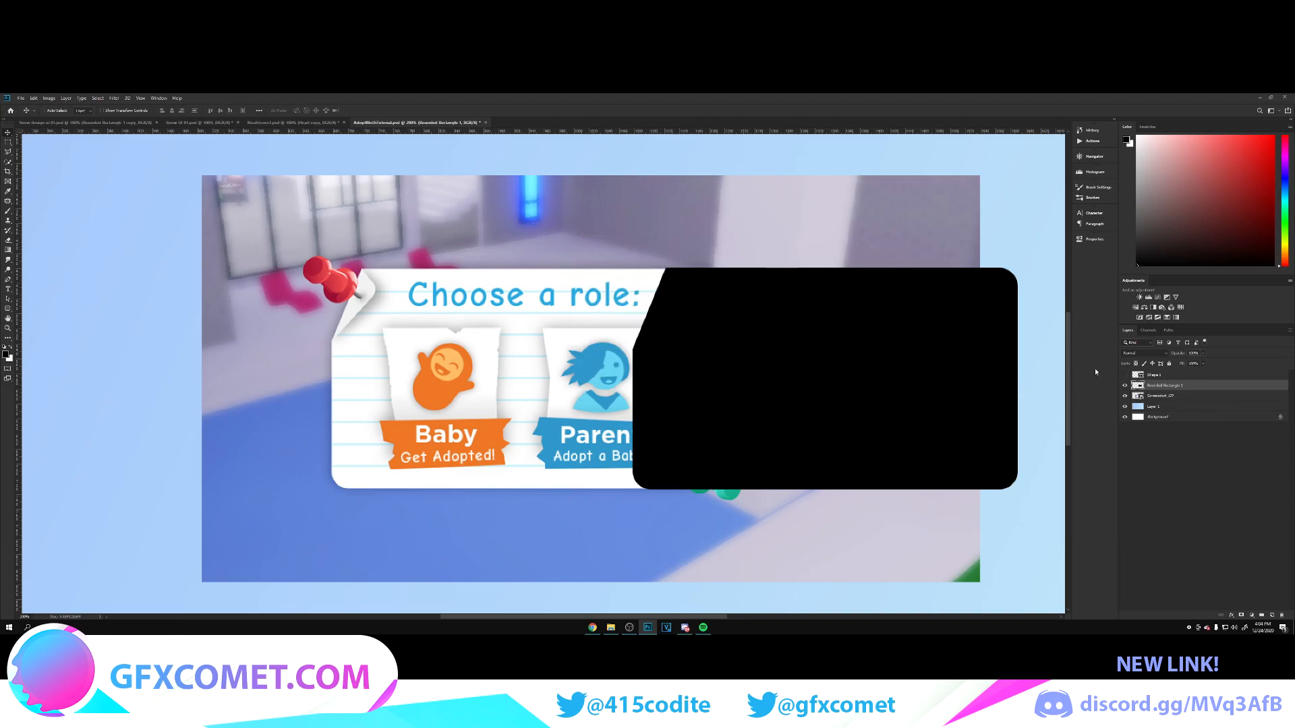
pyautogui.moveTo(796, 326)
pyautogui.mouseDown()
pyautogui.moveTo(713, 324)
pyautogui.moveTo(793, 325)
pyautogui.mouseUp()
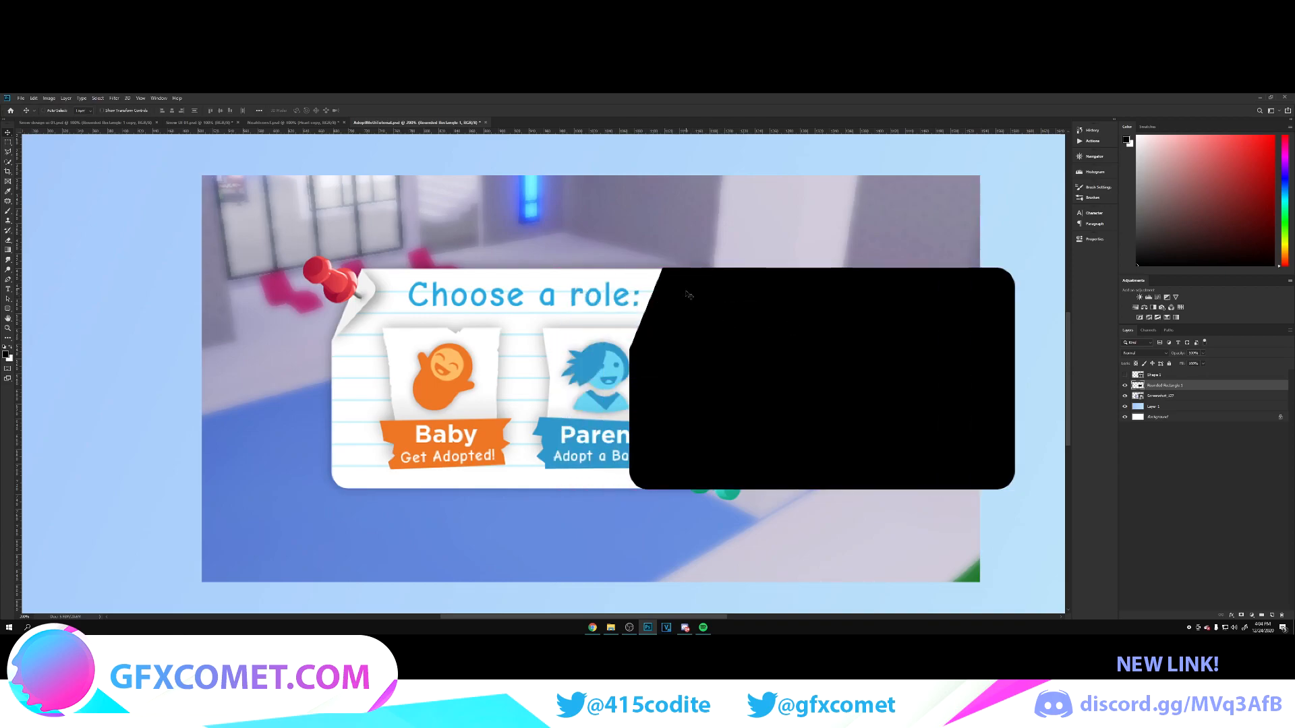
# Apply a white ffffff Color Overlay to the cut rounded rectangle layer.
pyautogui.doubleClick(1214, 391)
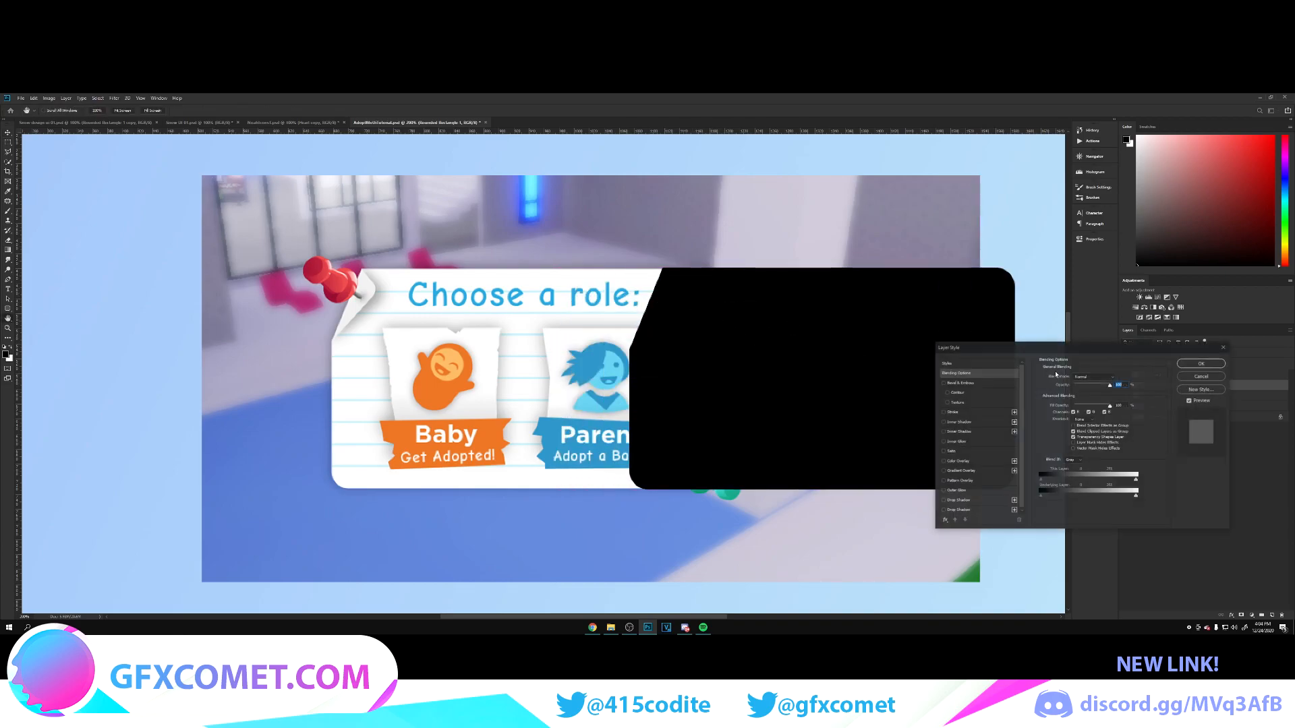
pyautogui.click(957, 462)
pyautogui.click(1116, 377)
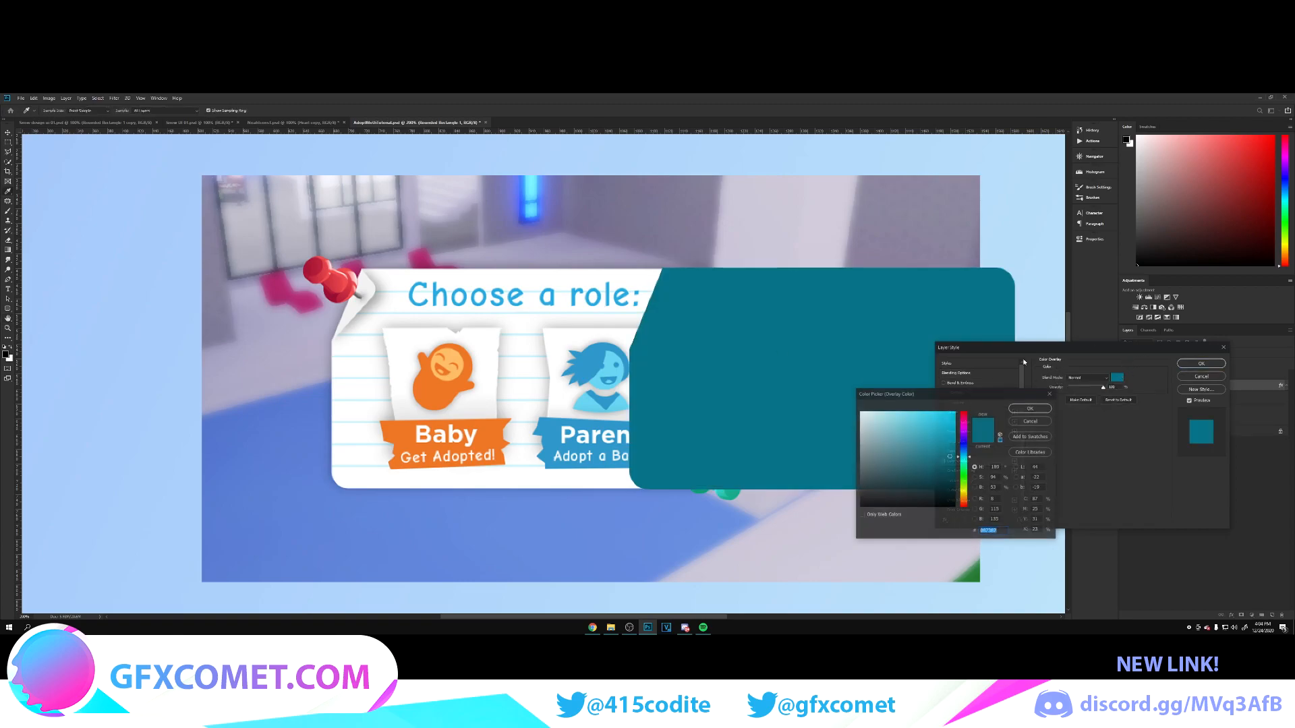
pyautogui.write('ffffff')
pyautogui.press('Return')
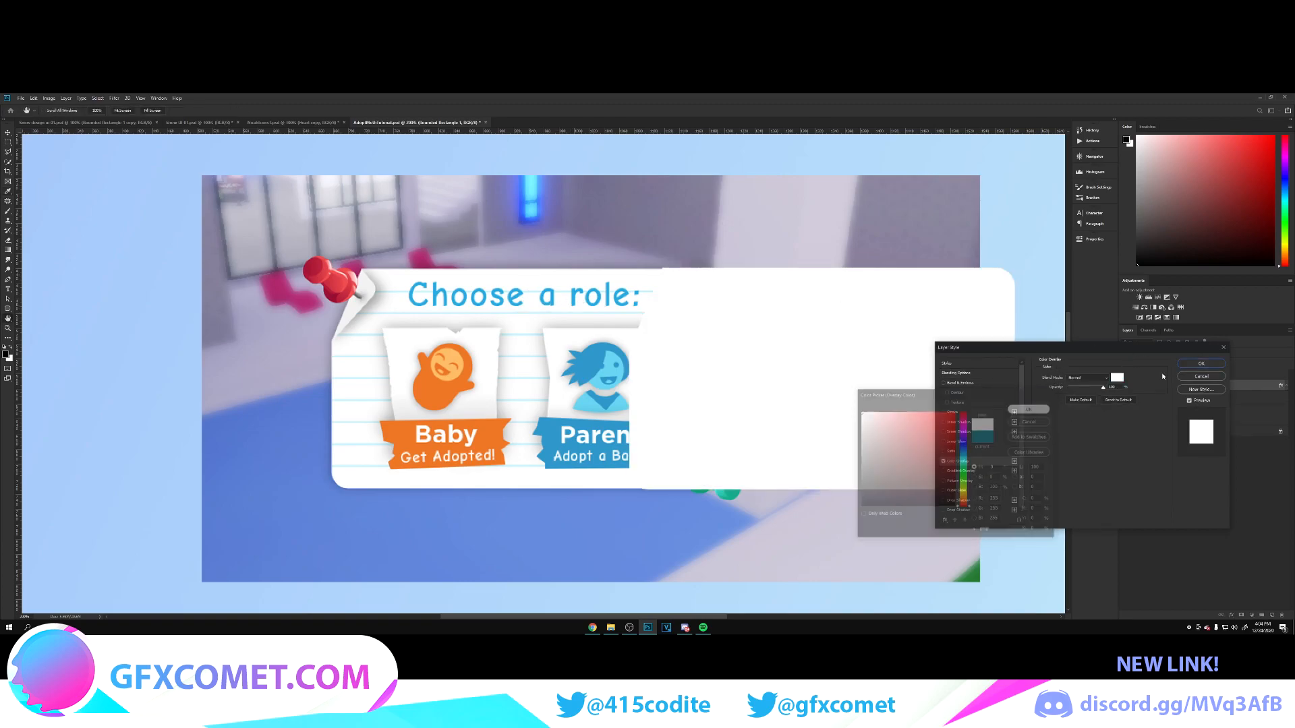
pyautogui.click(1201, 364)
pyautogui.click(1287, 387)
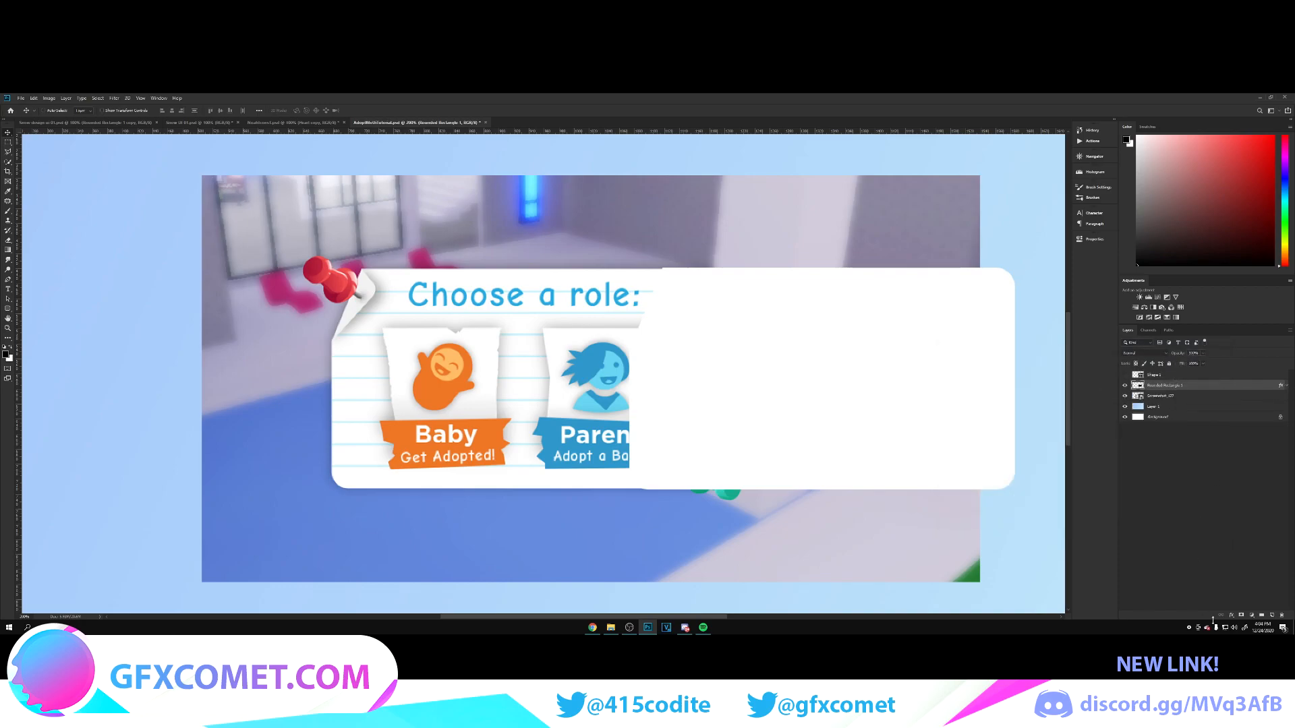
# On a new layer, trace the reference card's folded corner flap as a closed Pen tool shape.
pyautogui.click(1272, 615)
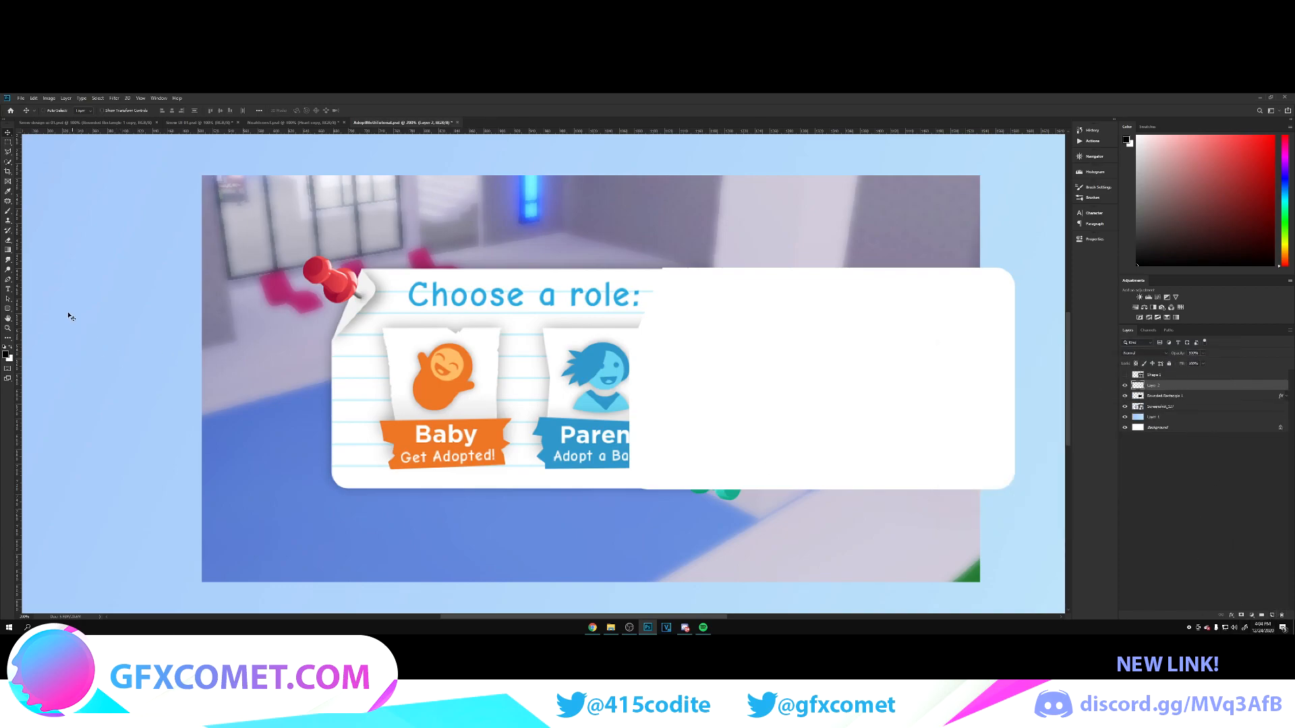
pyautogui.click(5, 280)
pyautogui.click(64, 111)
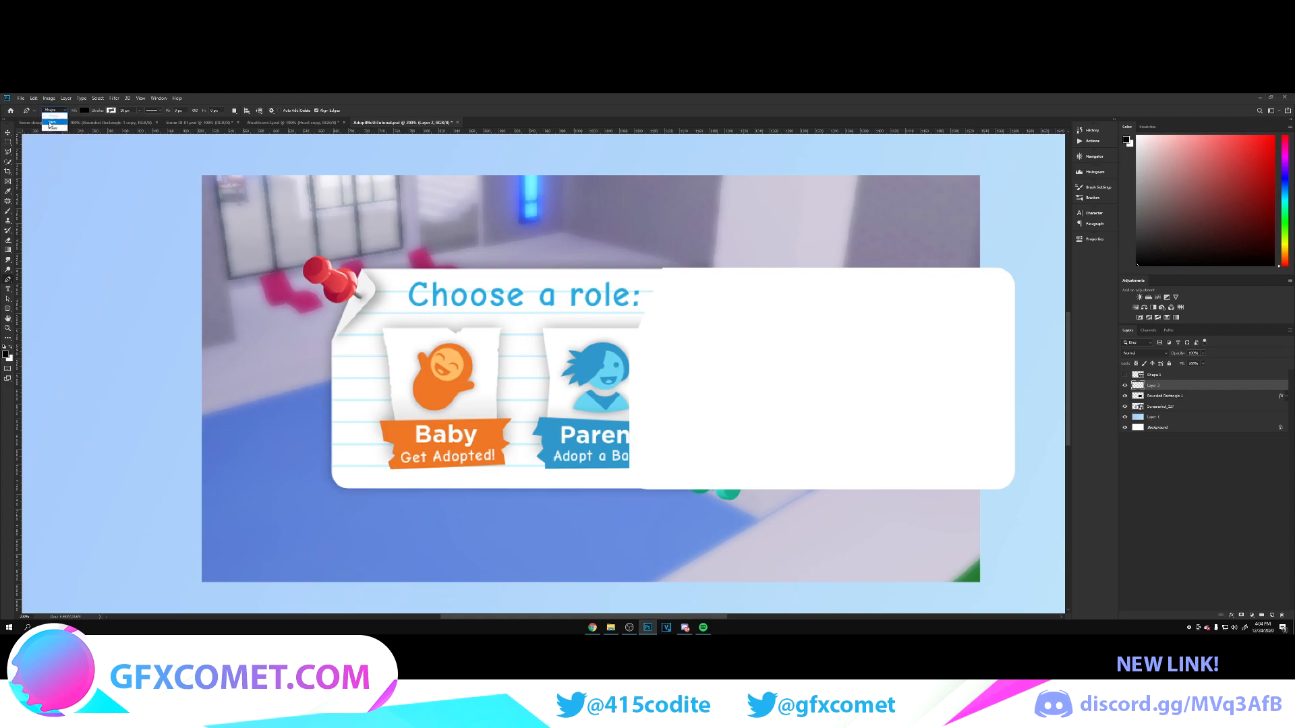
pyautogui.click(60, 118)
pyautogui.click(85, 111)
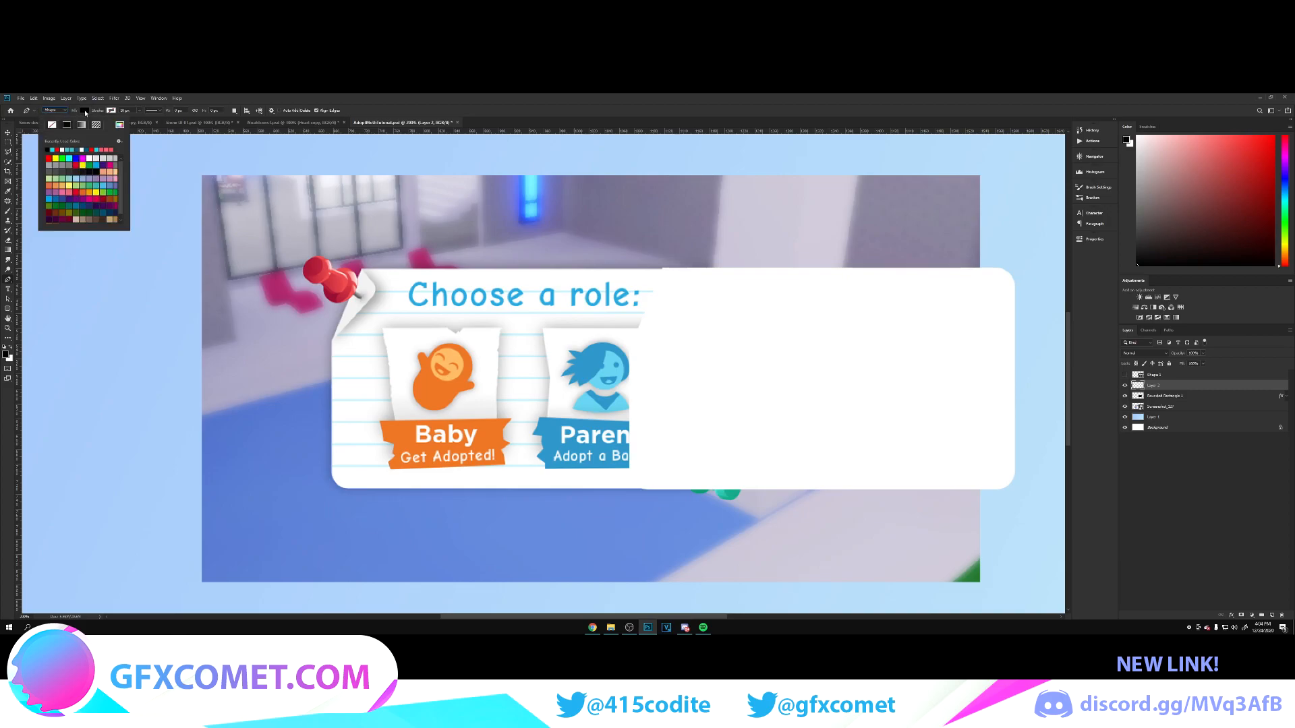
pyautogui.click(307, 105)
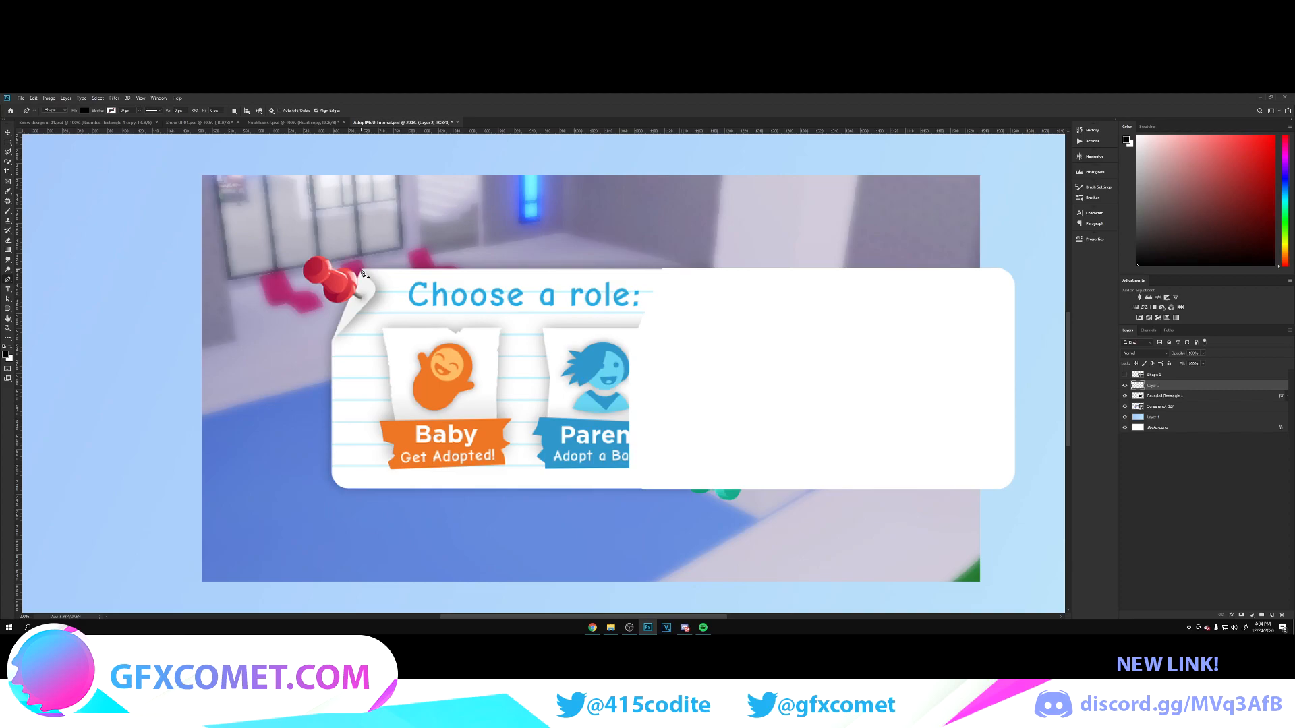
pyautogui.click(381, 290)
pyautogui.click(374, 283)
pyautogui.moveTo(375, 298); pyautogui.dragTo(371, 298)
pyautogui.click(333, 341)
pyautogui.click(361, 272)
# Move the traced flap onto the new card's cut corner and change its fill to white.
pyautogui.press('v')
pyautogui.moveTo(397, 288); pyautogui.dragTo(700, 289)
pyautogui.doubleClick(1138, 386)
pyautogui.click(962, 324)
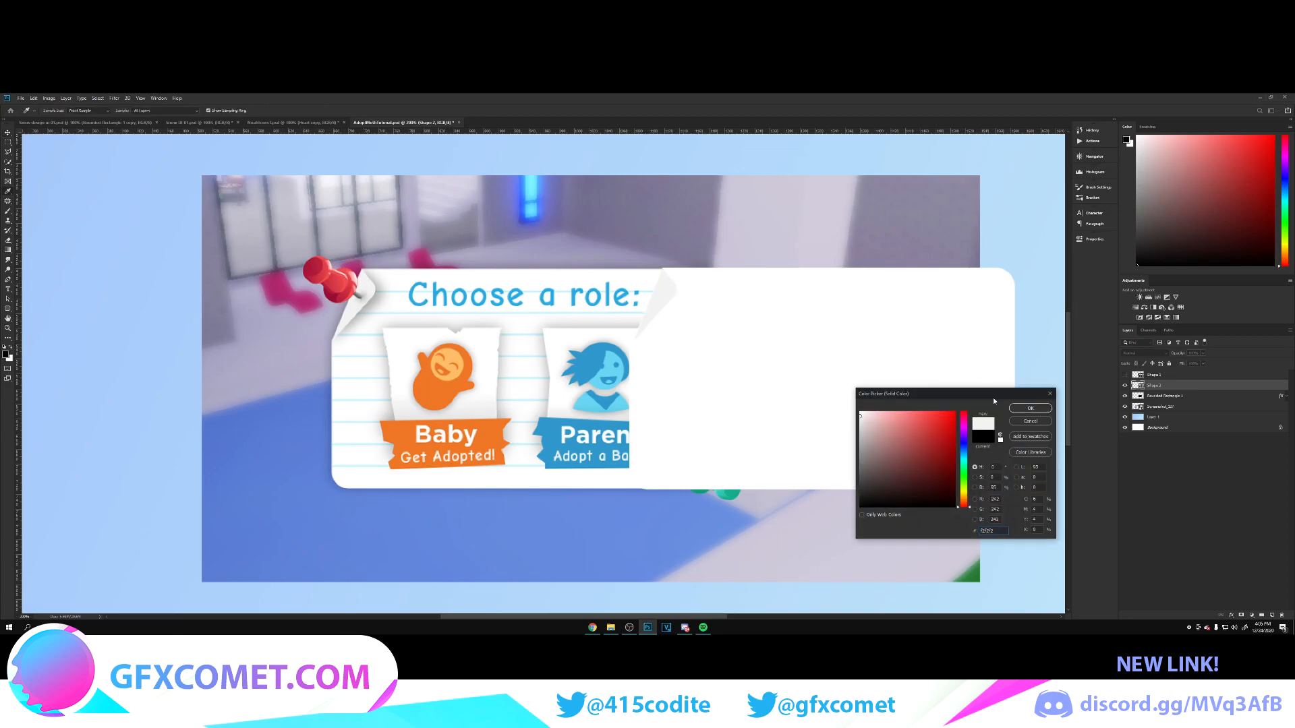
pyautogui.click(367, 282)
pyautogui.click(862, 321)
pyautogui.click(1031, 409)
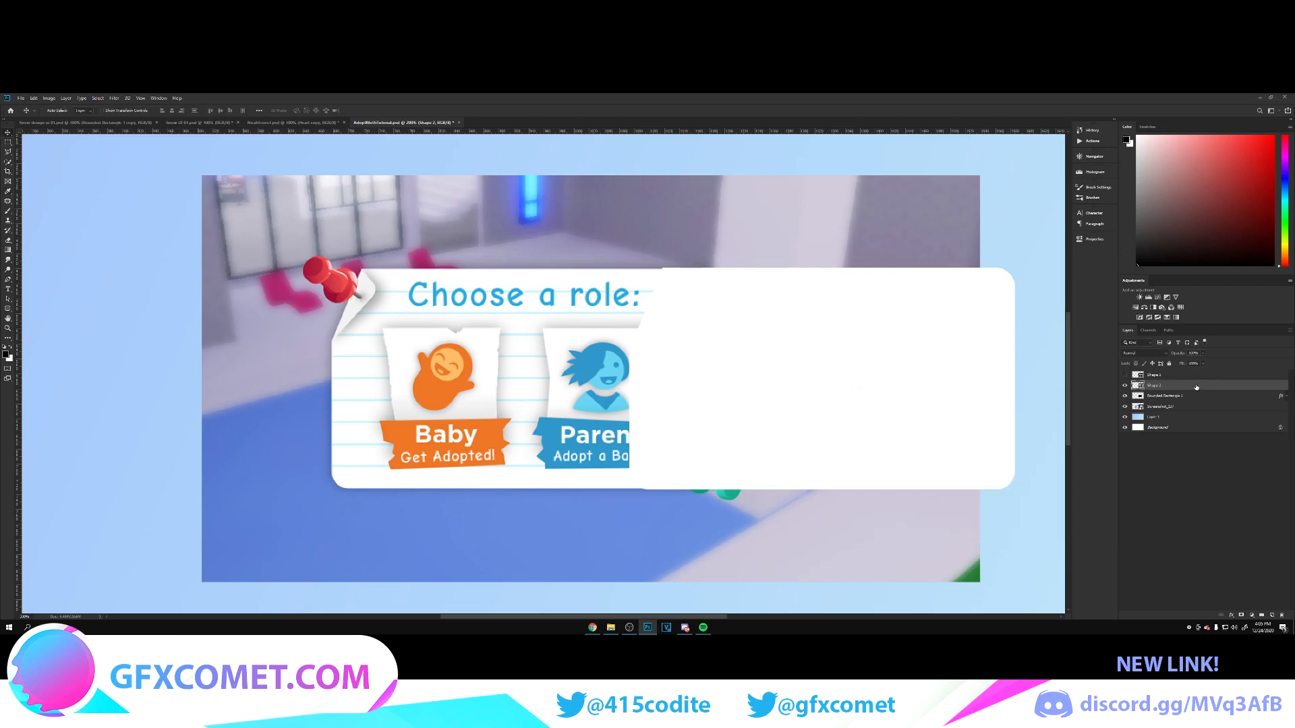
# Add a soft drop shadow to the corner flap, cast toward the card, reducing its distance, size and opacity.
pyautogui.rightClick(1154, 385)
pyautogui.click(1143, 315)
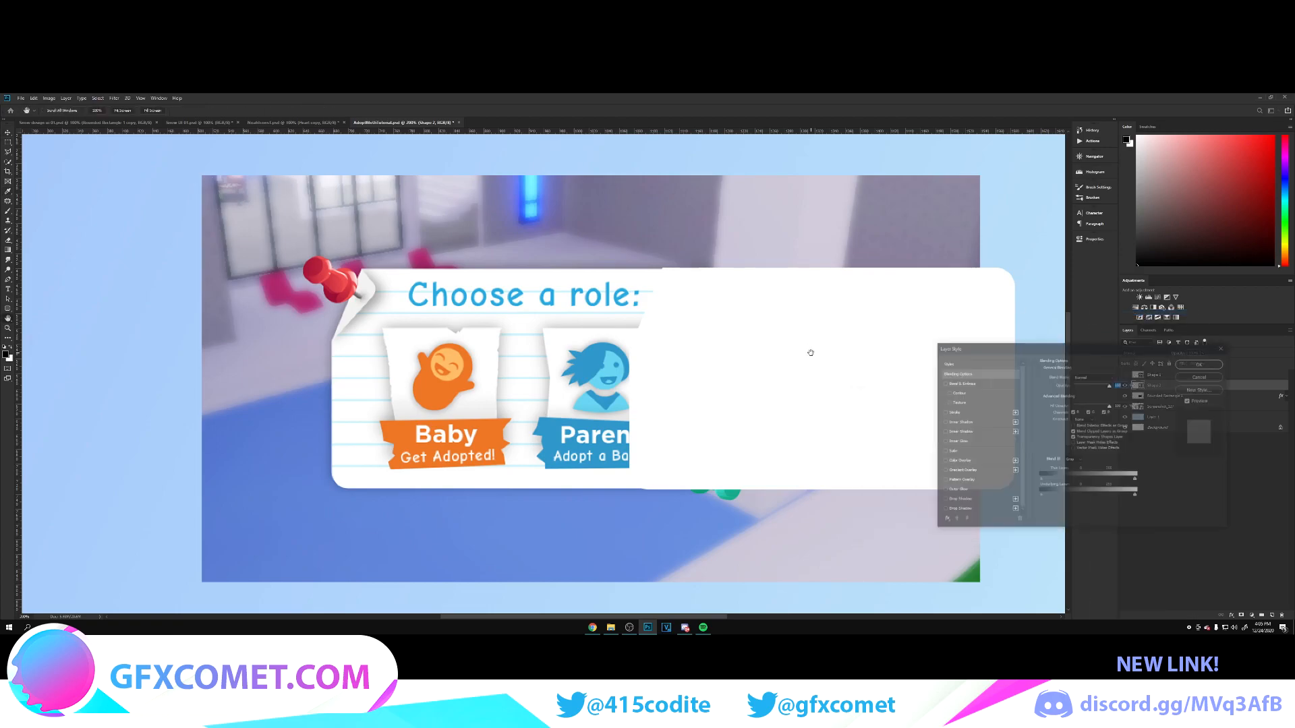
pyautogui.click(959, 500)
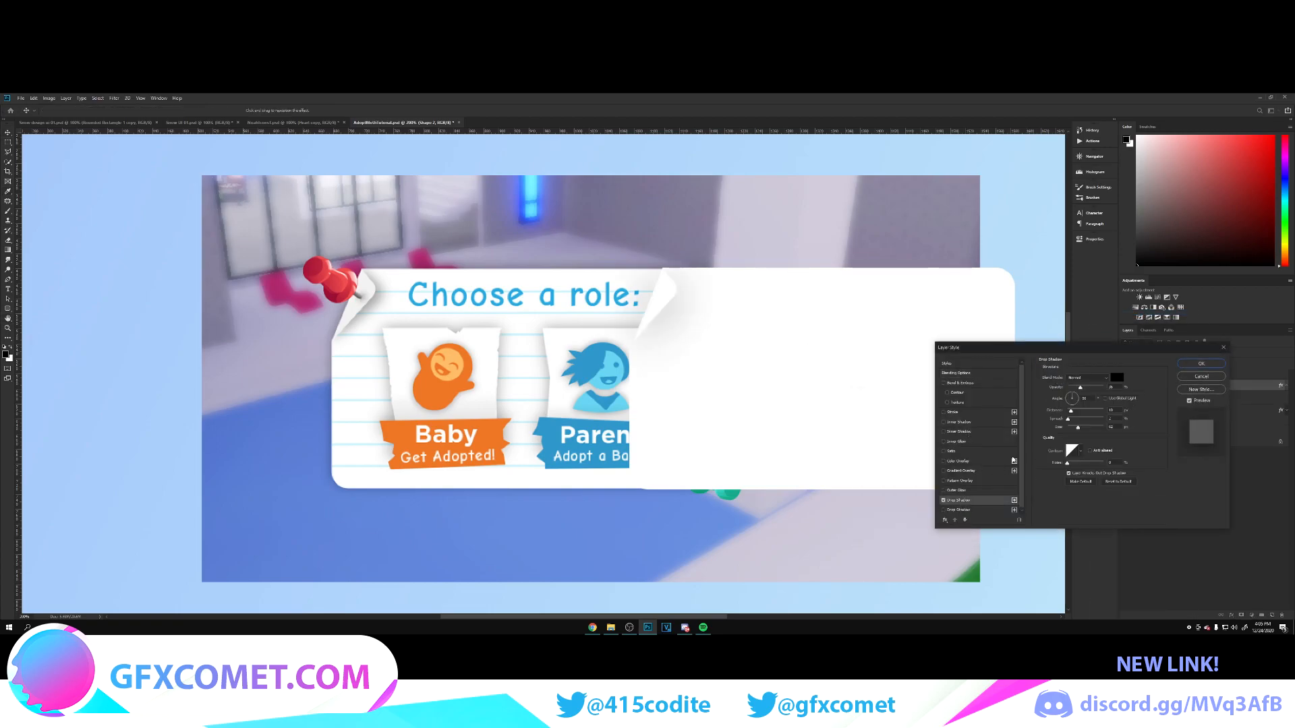
pyautogui.moveTo(1078, 428); pyautogui.dragTo(1072, 428)
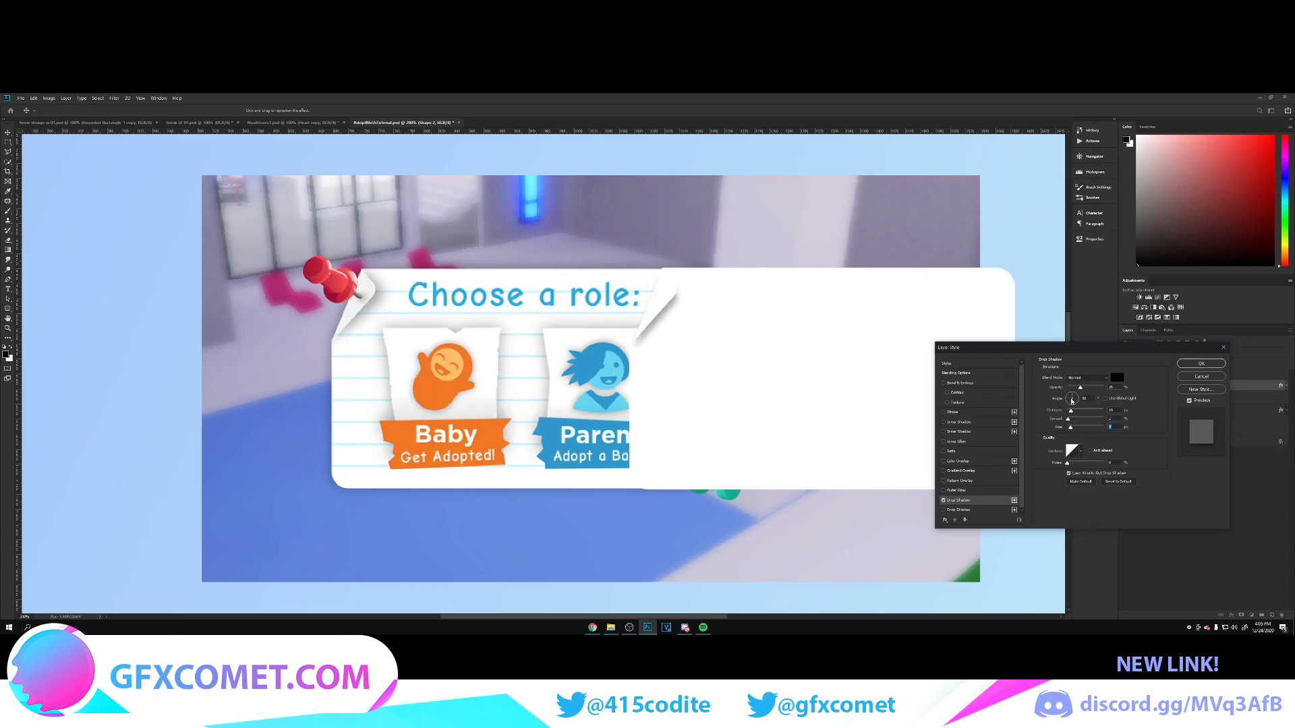
pyautogui.click(1068, 399)
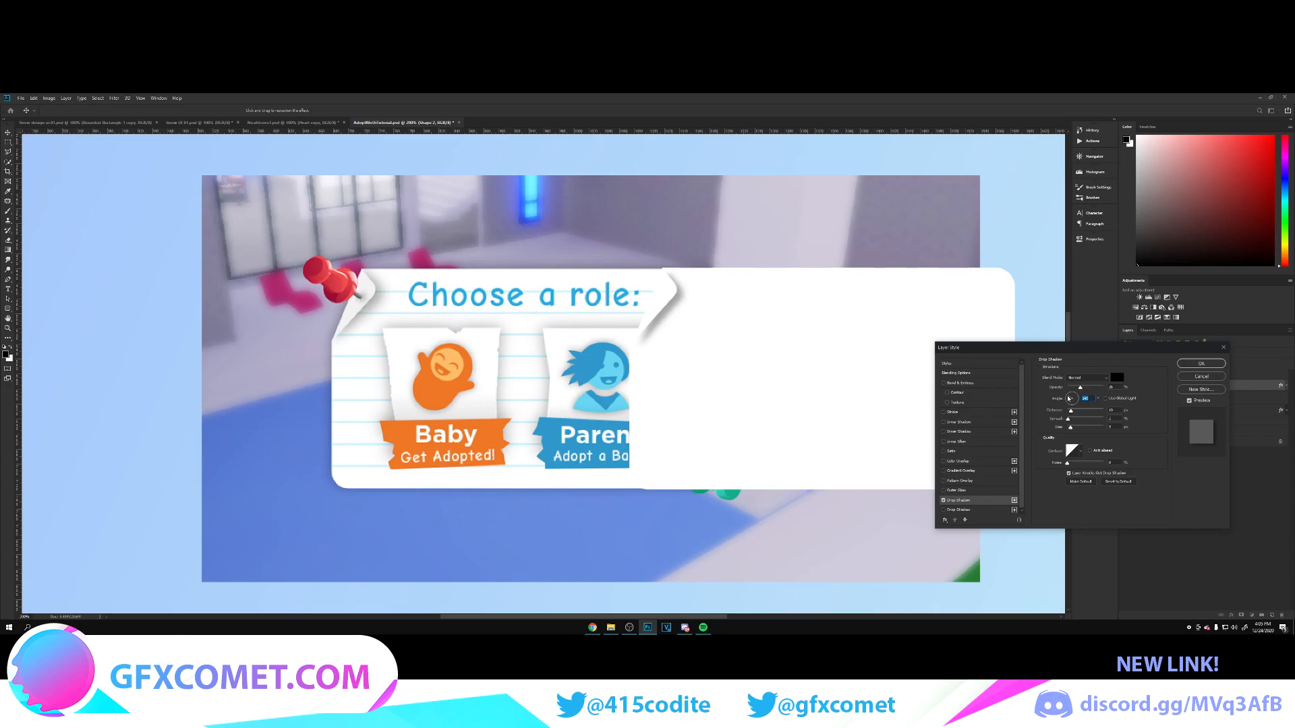
pyautogui.moveTo(1069, 428); pyautogui.dragTo(1069, 413)
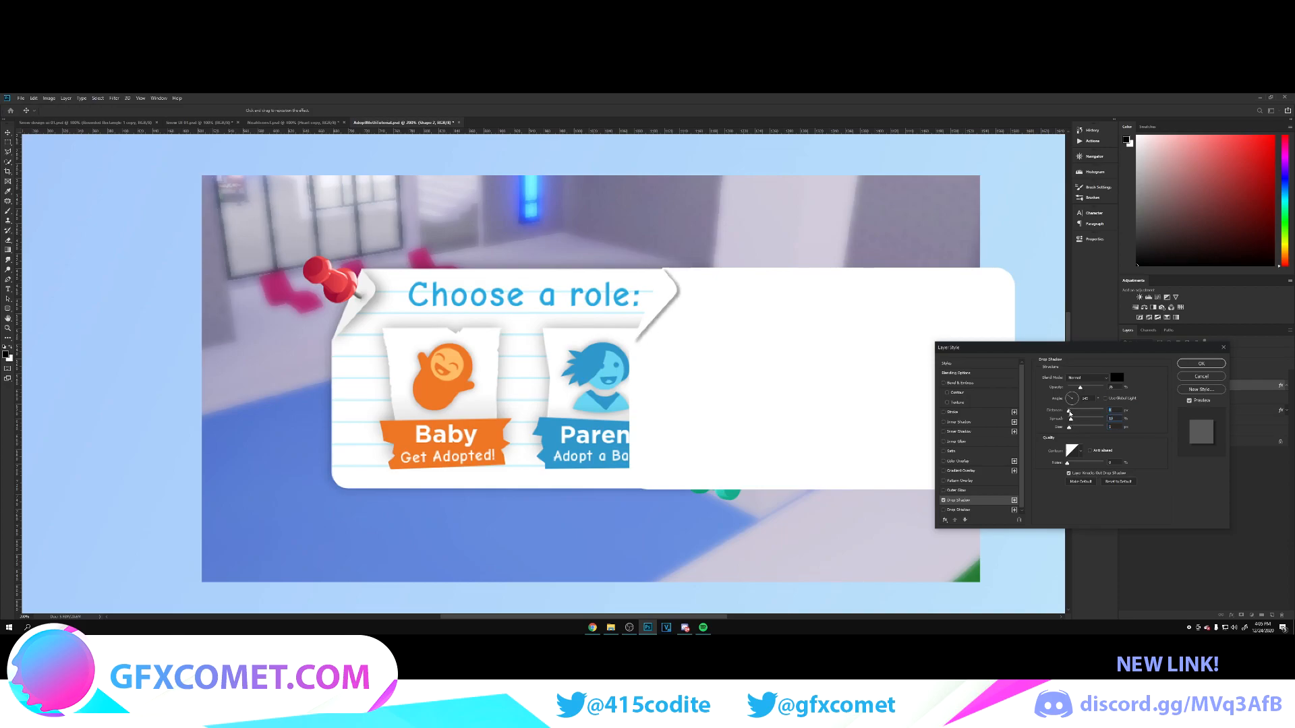
pyautogui.click(1070, 427)
pyautogui.moveTo(1071, 421); pyautogui.dragTo(1070, 429)
pyautogui.moveTo(1080, 388); pyautogui.dragTo(1075, 389)
pyautogui.click(1201, 363)
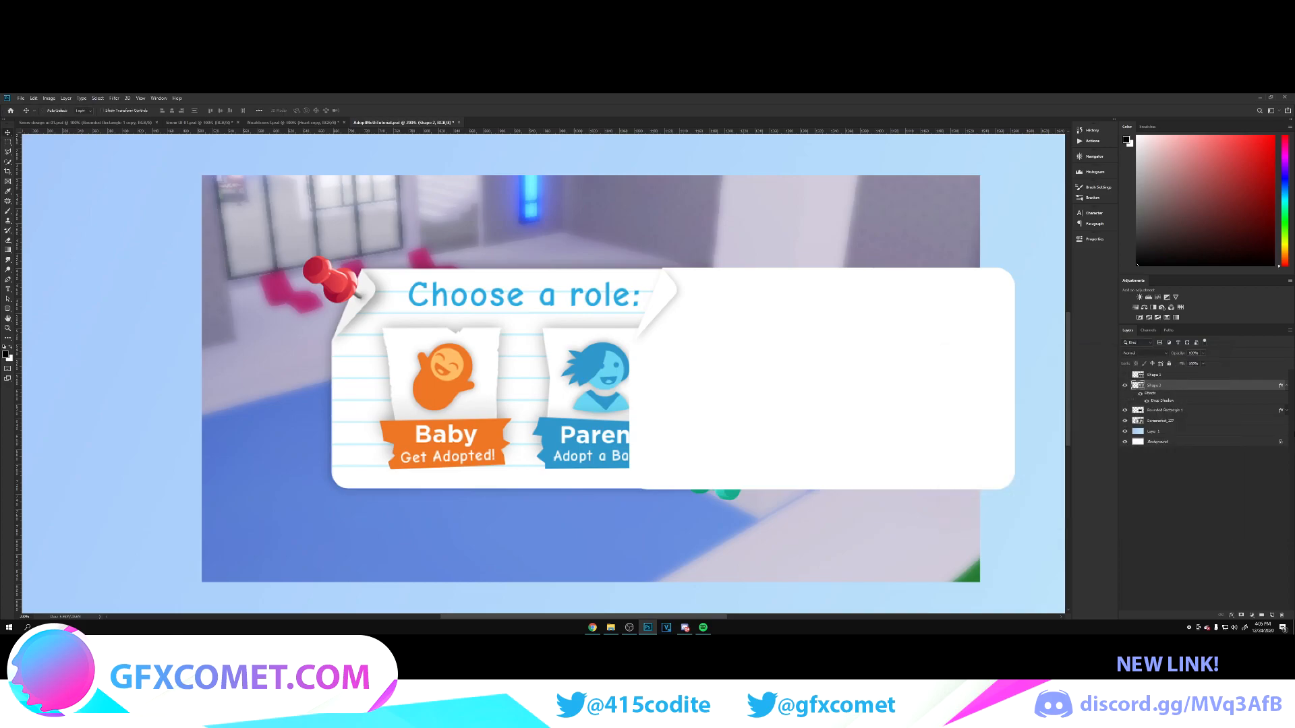
# Check the card and flap layers by toggling their visibility, and add a new layer above the rounded rectangle.
pyautogui.click(1285, 387)
pyautogui.click(1160, 396)
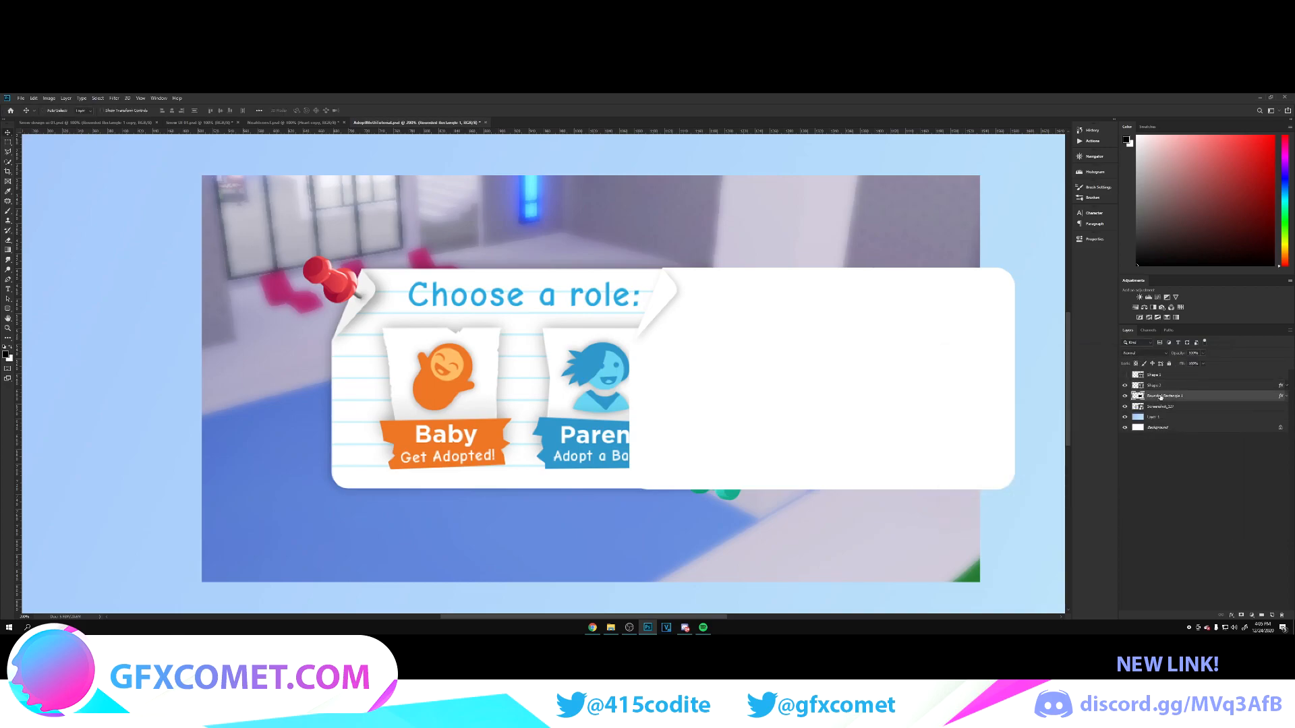
pyautogui.click(1123, 396)
pyautogui.click(1124, 397)
pyautogui.click(1124, 385)
pyautogui.click(1124, 385)
pyautogui.click(1272, 615)
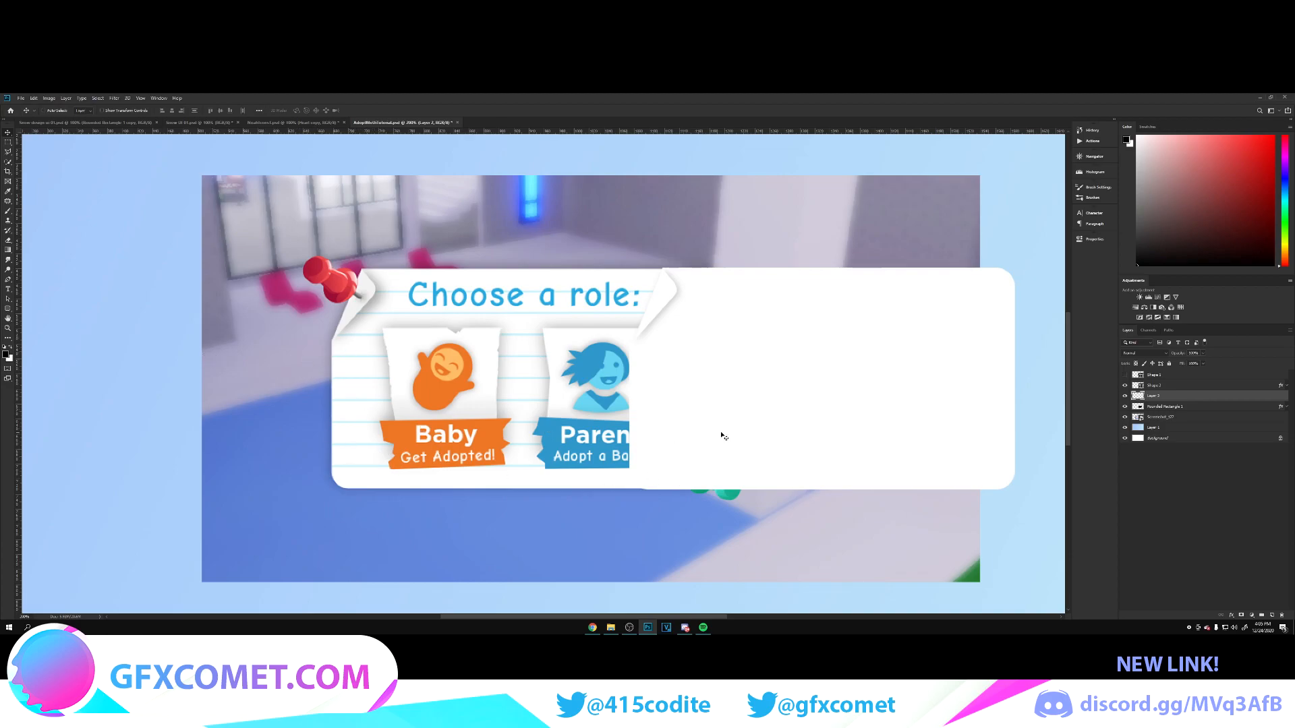
# Move the reference screenshot left so that its card is clear of the new white card.
pyautogui.click(1159, 417)
pyautogui.moveTo(896, 420); pyautogui.dragTo(705, 419)
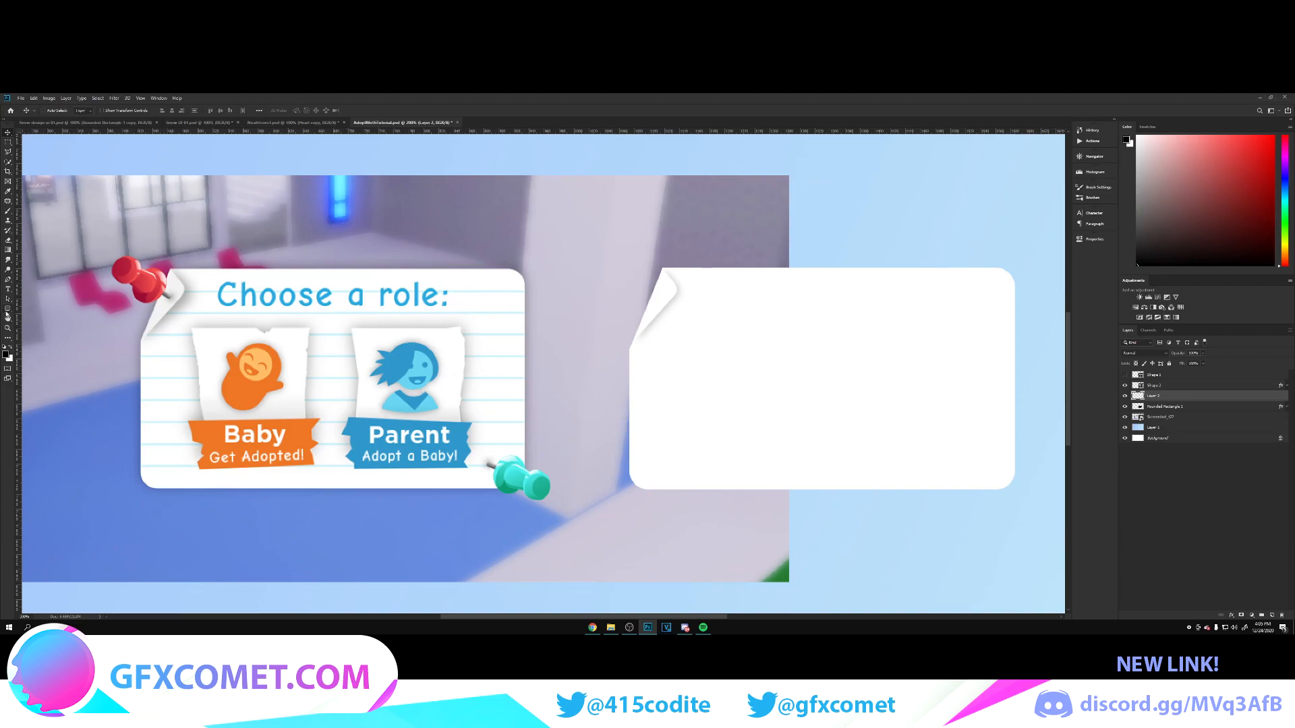
# Draw a thin rectangle over the reference card's ruled line below the heading, spanning the card's full width.
pyautogui.click(7, 311)
pyautogui.click(37, 308)
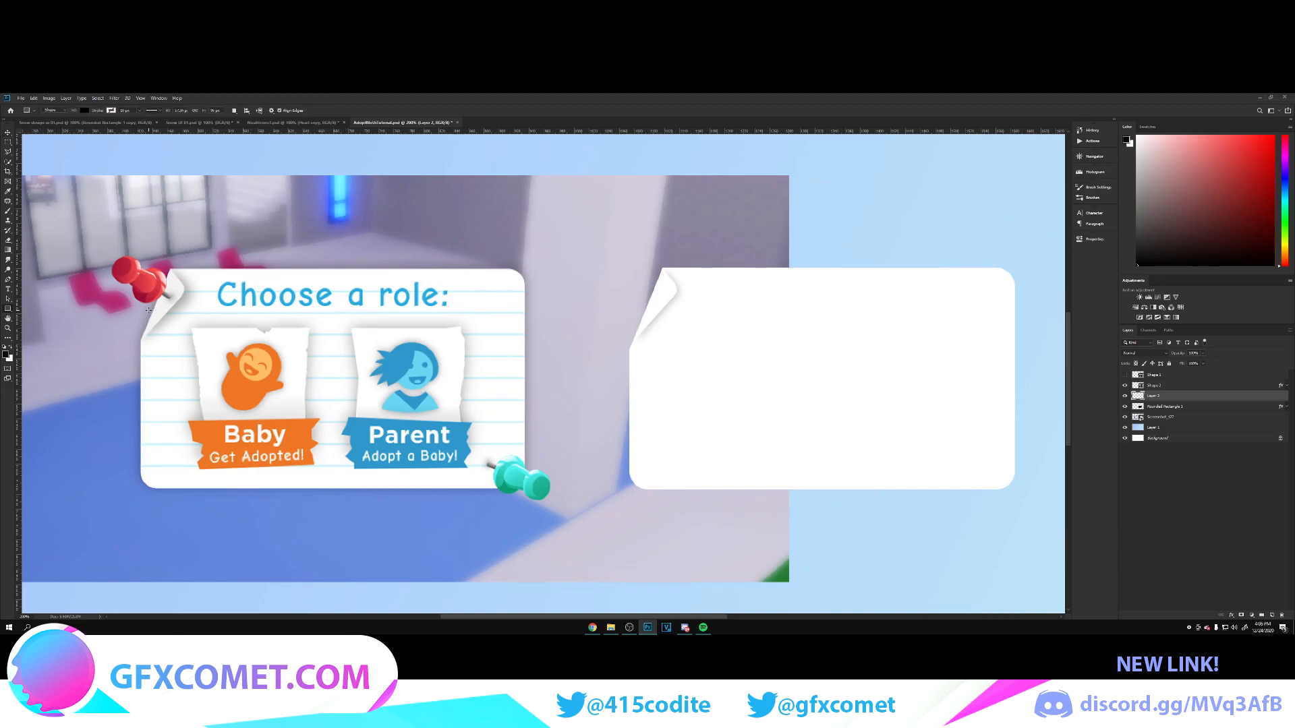
pyautogui.moveTo(149, 310); pyautogui.dragTo(530, 311)
pyautogui.press('v')
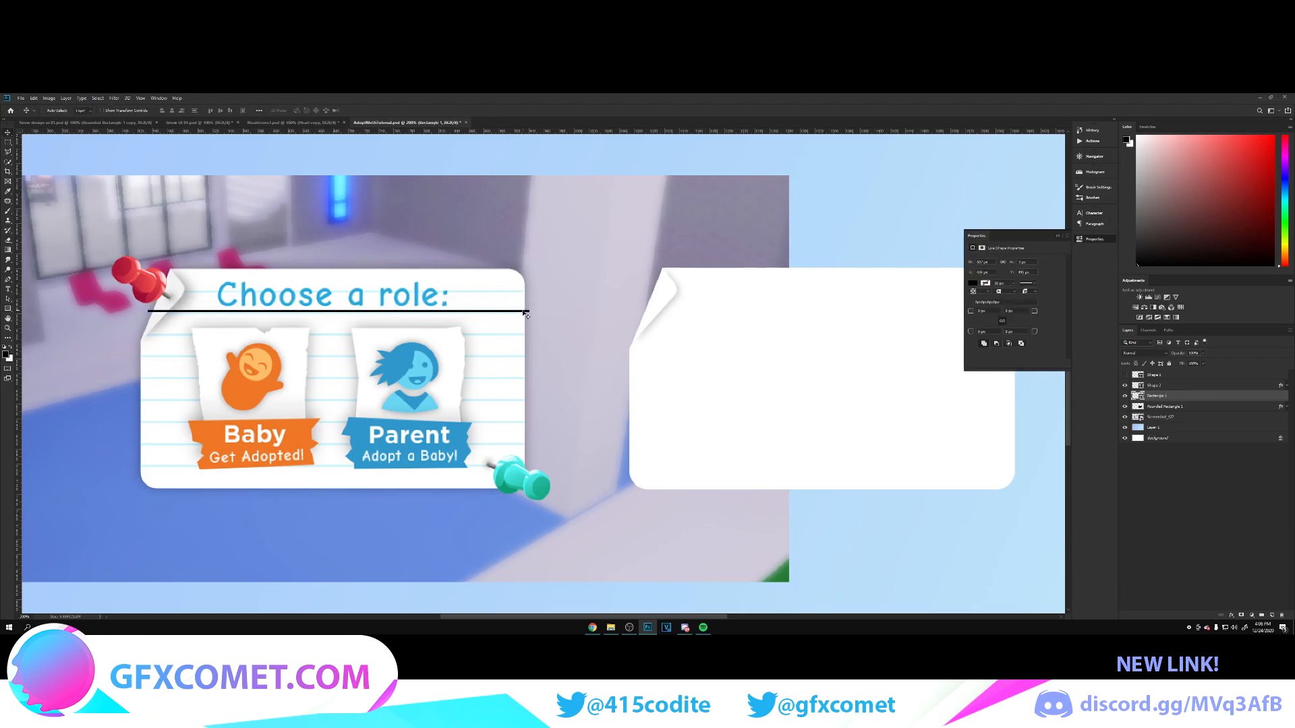
# Fill the line with the light blue sampled from the reference and move it across onto the new white card.
pyautogui.doubleClick(1140, 398)
pyautogui.click(495, 290)
pyautogui.click(497, 287)
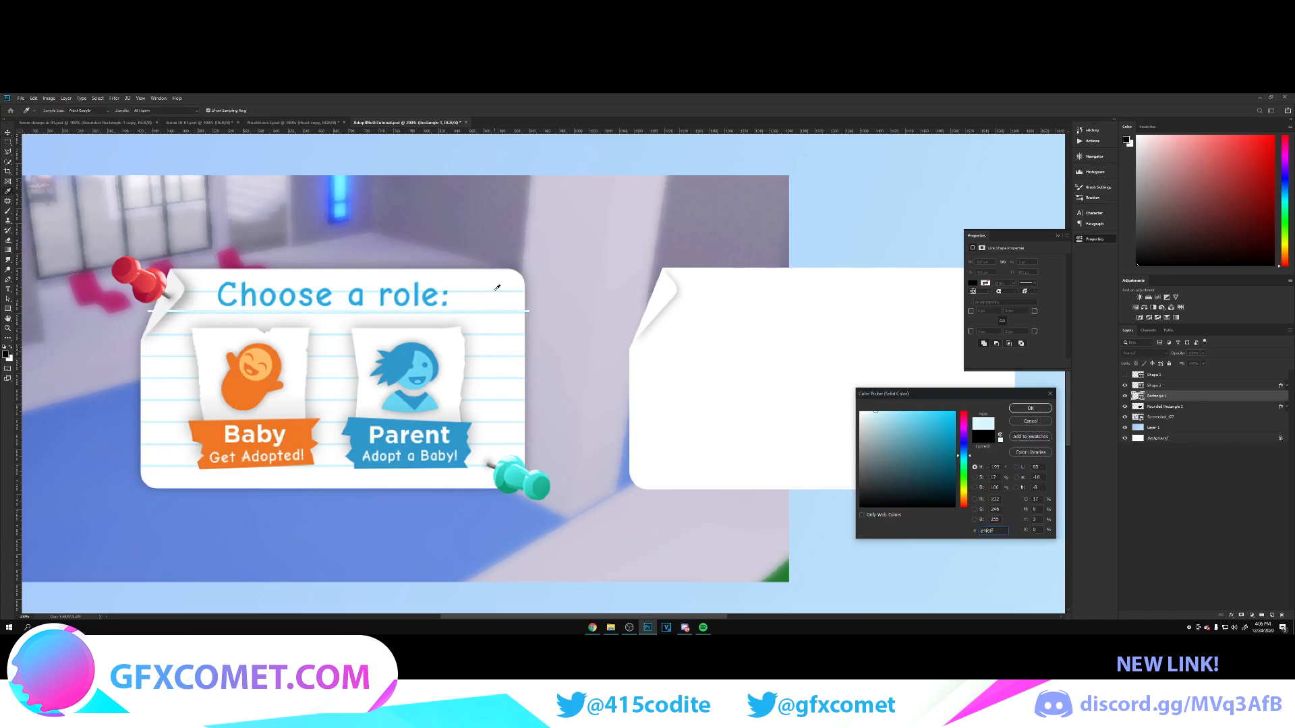
pyautogui.click(1030, 408)
pyautogui.press('v')
pyautogui.moveTo(454, 292); pyautogui.dragTo(952, 314)
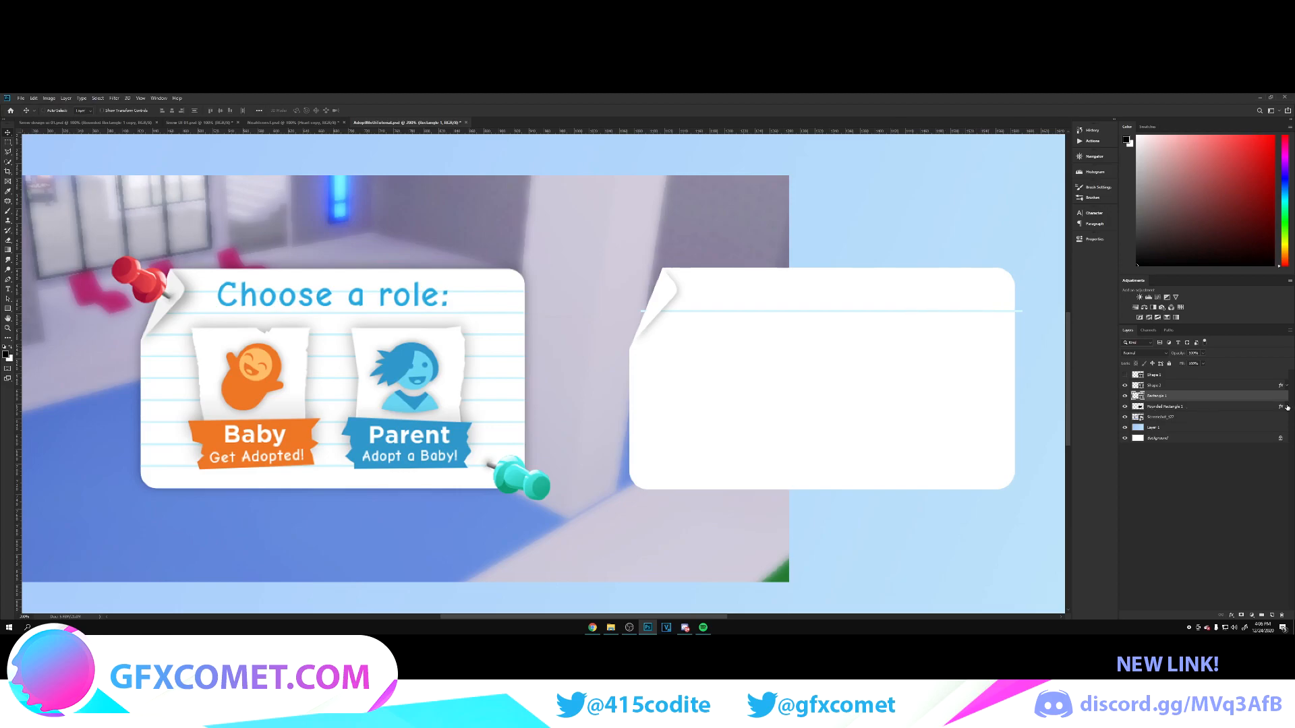
# Rasterize the rounded card's layer style and clip the blue line to the card with a clipping mask.
pyautogui.click(1161, 407)
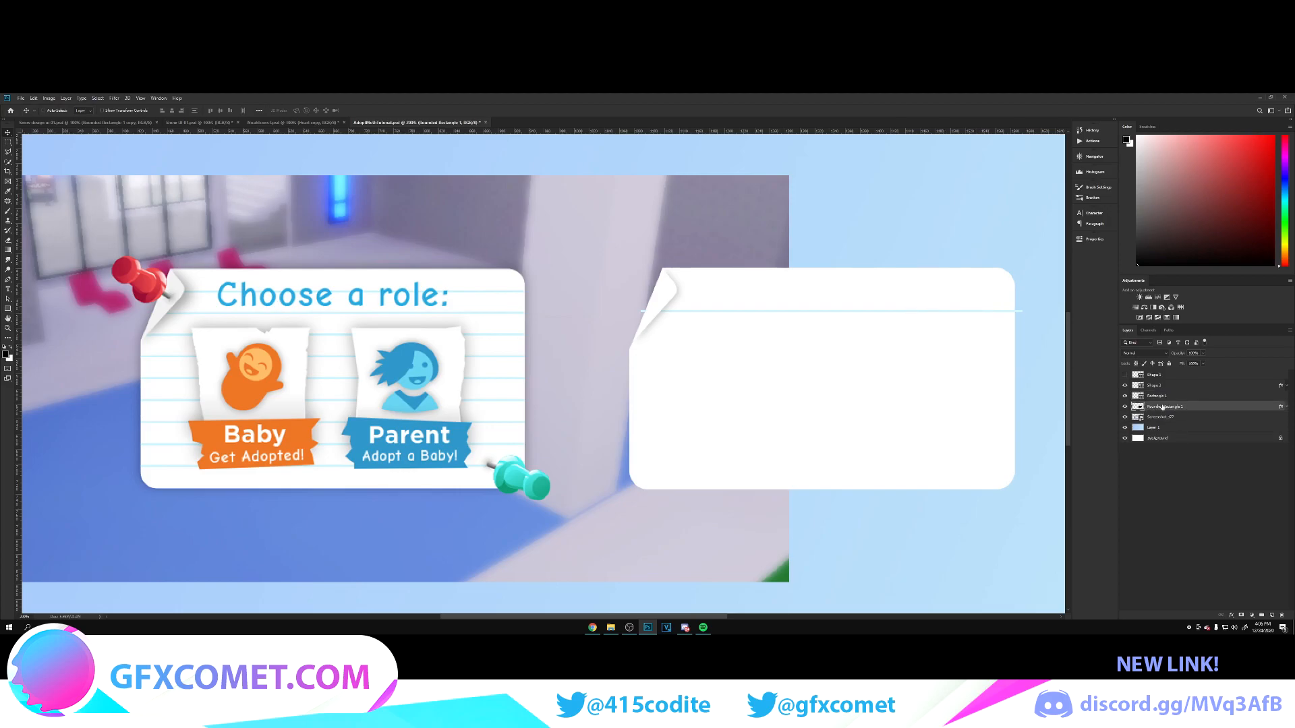
pyautogui.rightClick(1200, 407)
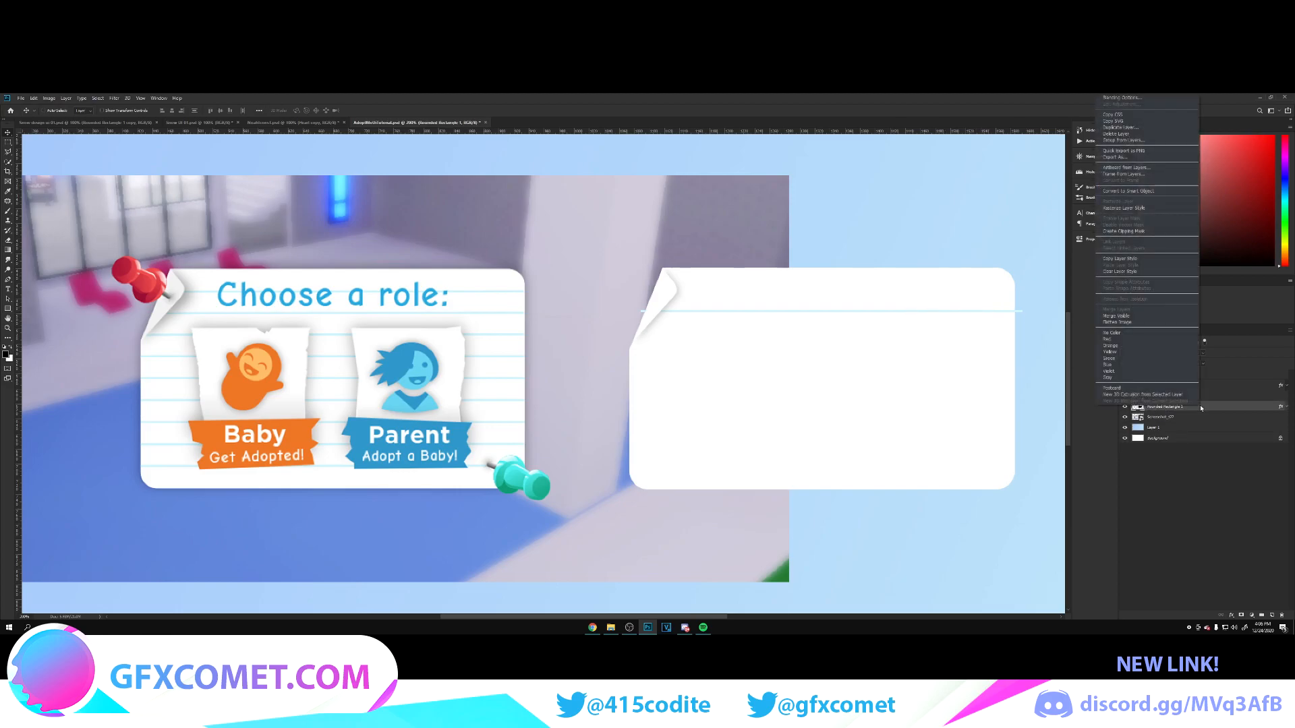
pyautogui.click(1135, 208)
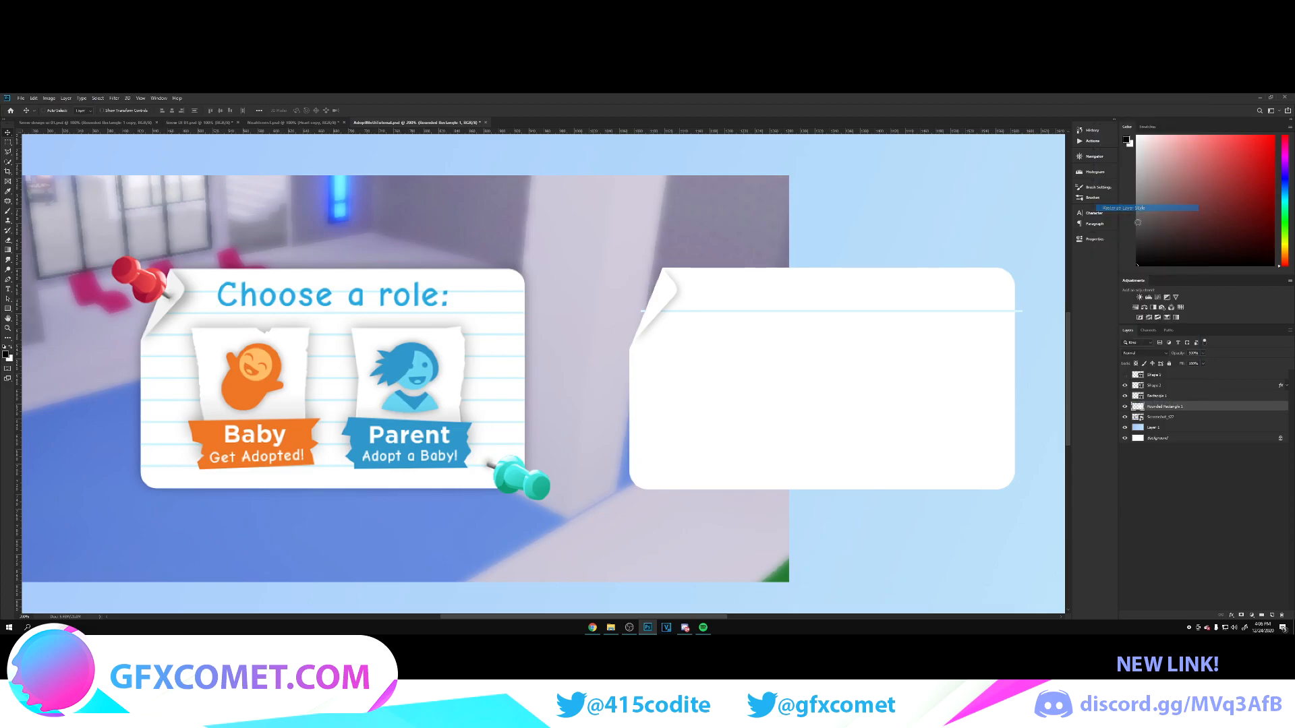
pyautogui.click(1123, 396)
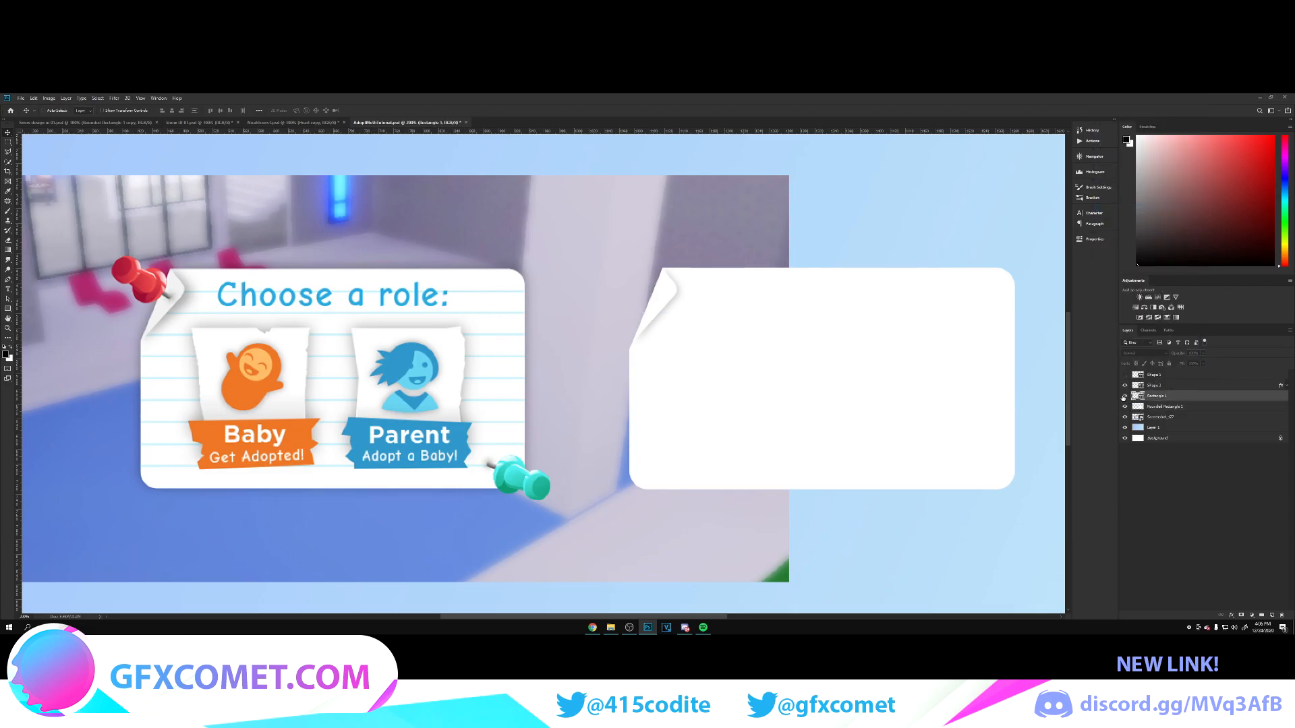
pyautogui.rightClick(1193, 401)
pyautogui.click(1171, 444)
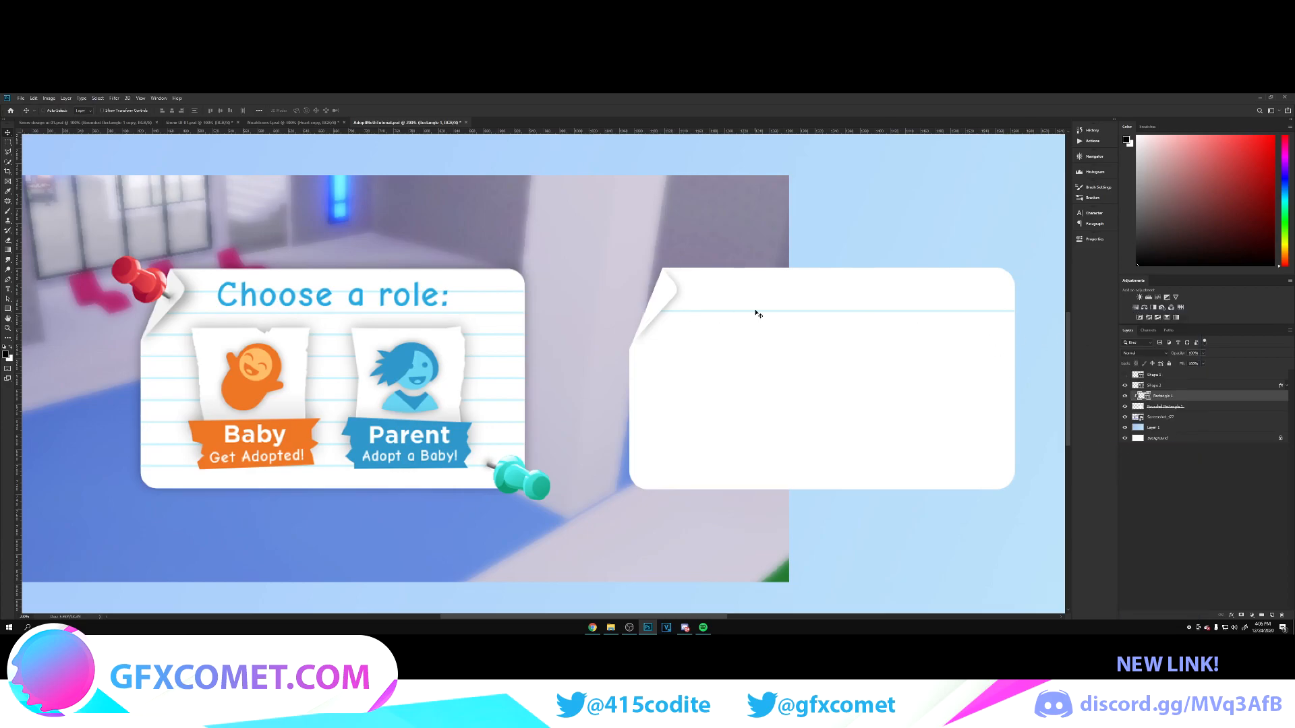
# Duplicate the blue line eight times and space the copies evenly over the card as ruled notepaper lines.
pyautogui.moveTo(955, 329); pyautogui.dragTo(855, 334)
pyautogui.moveTo(785, 316); pyautogui.dragTo(803, 353)
pyautogui.hotkey('ctrl', 't')
pyautogui.press('Return')
pyautogui.moveTo(776, 358); pyautogui.dragTo(788, 421)
pyautogui.moveTo(800, 417); pyautogui.dragTo(801, 465)
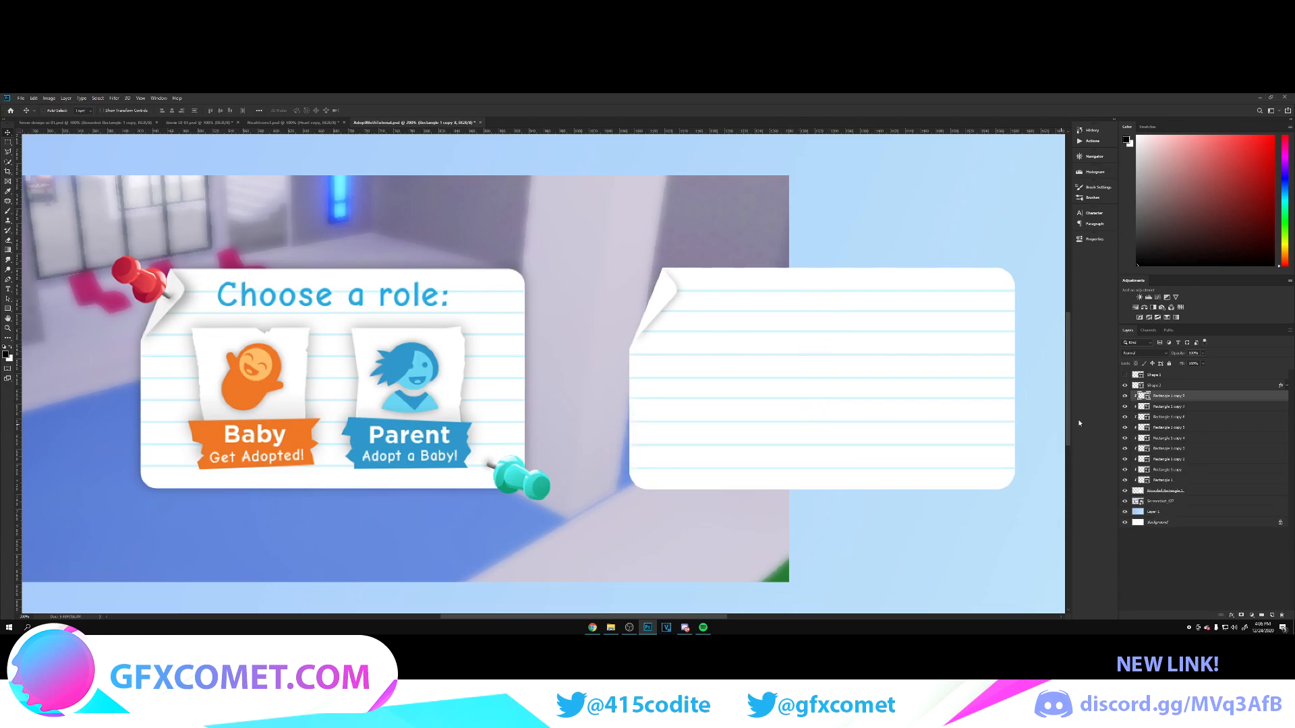
# Hide the reference screenshot and add a soft drop shadow to the notepaper card, adjusting its angle.
pyautogui.hotkey('ctrl', '-')
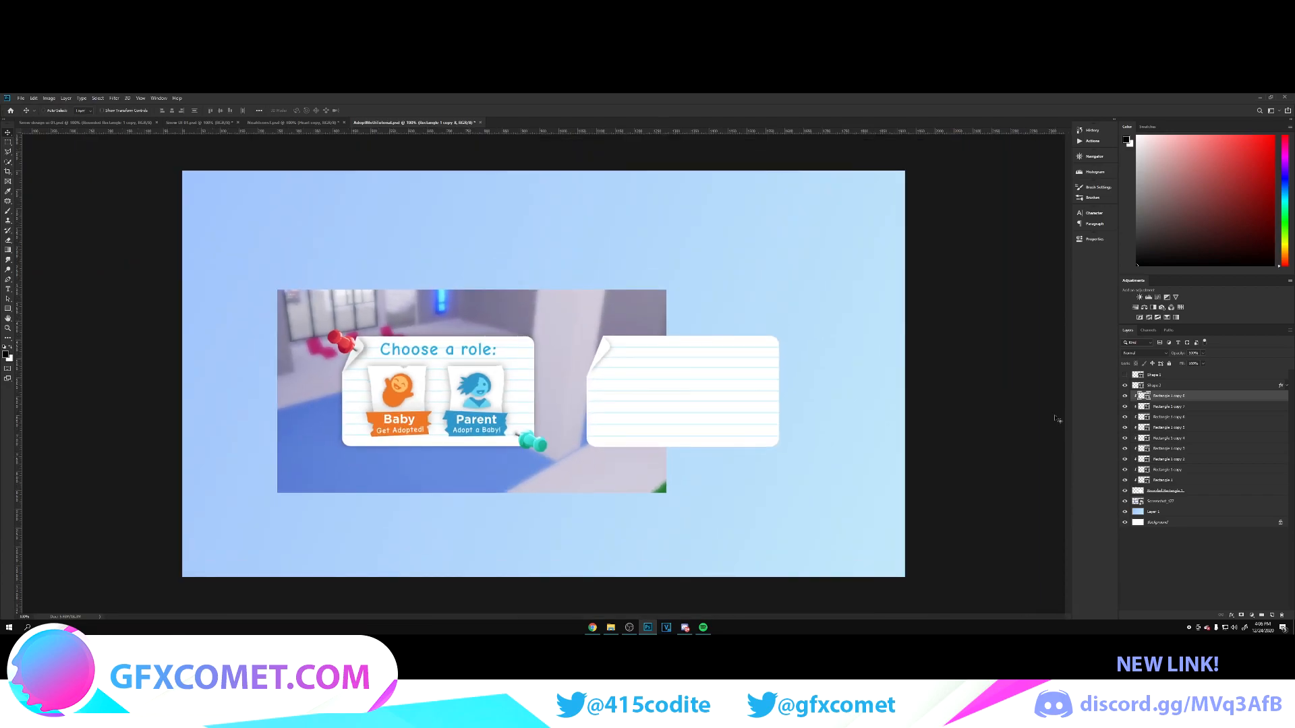
pyautogui.click(1124, 502)
pyautogui.click(1183, 499)
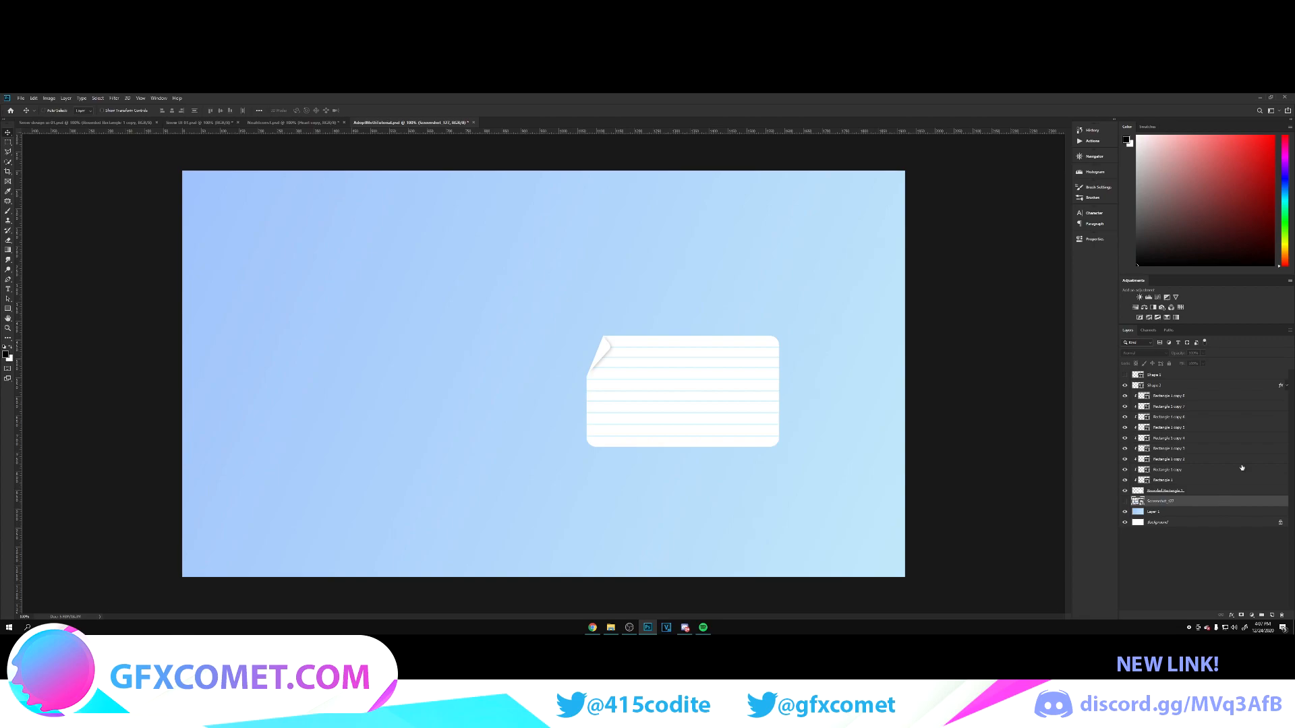
pyautogui.doubleClick(1239, 500)
pyautogui.click(1201, 378)
pyautogui.click(1214, 491)
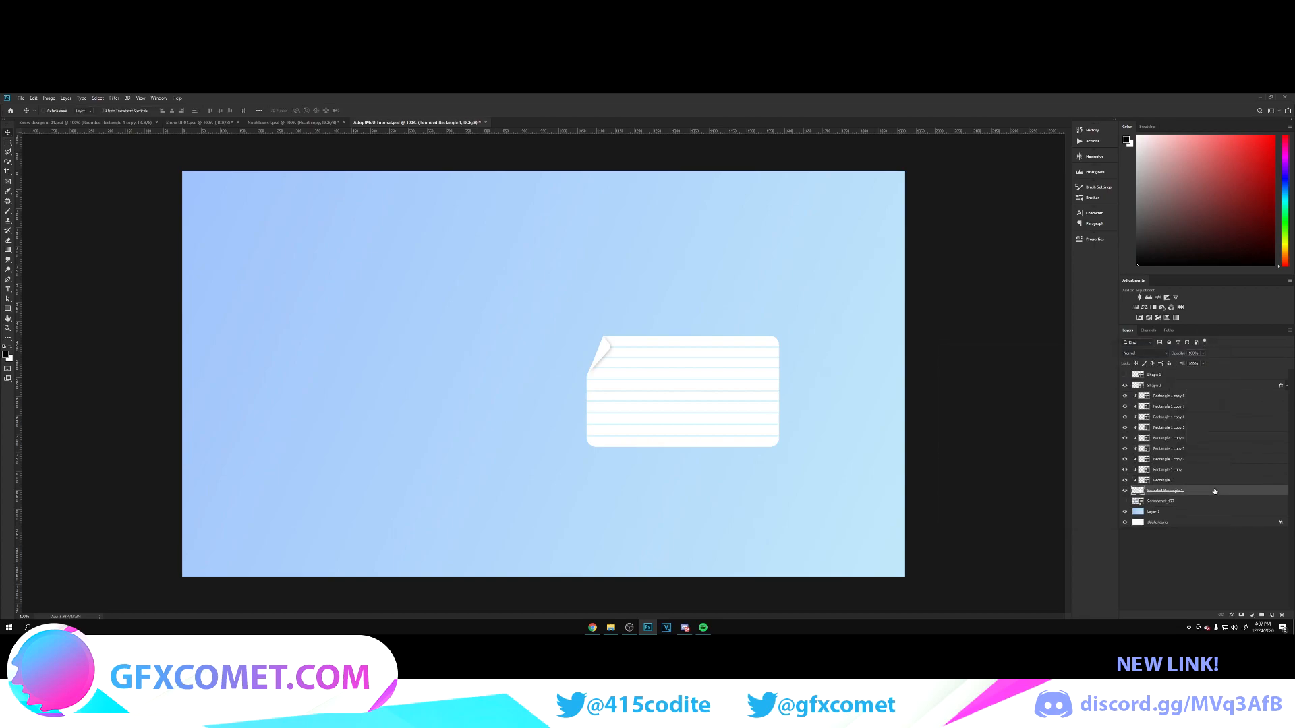
pyautogui.doubleClick(1214, 491)
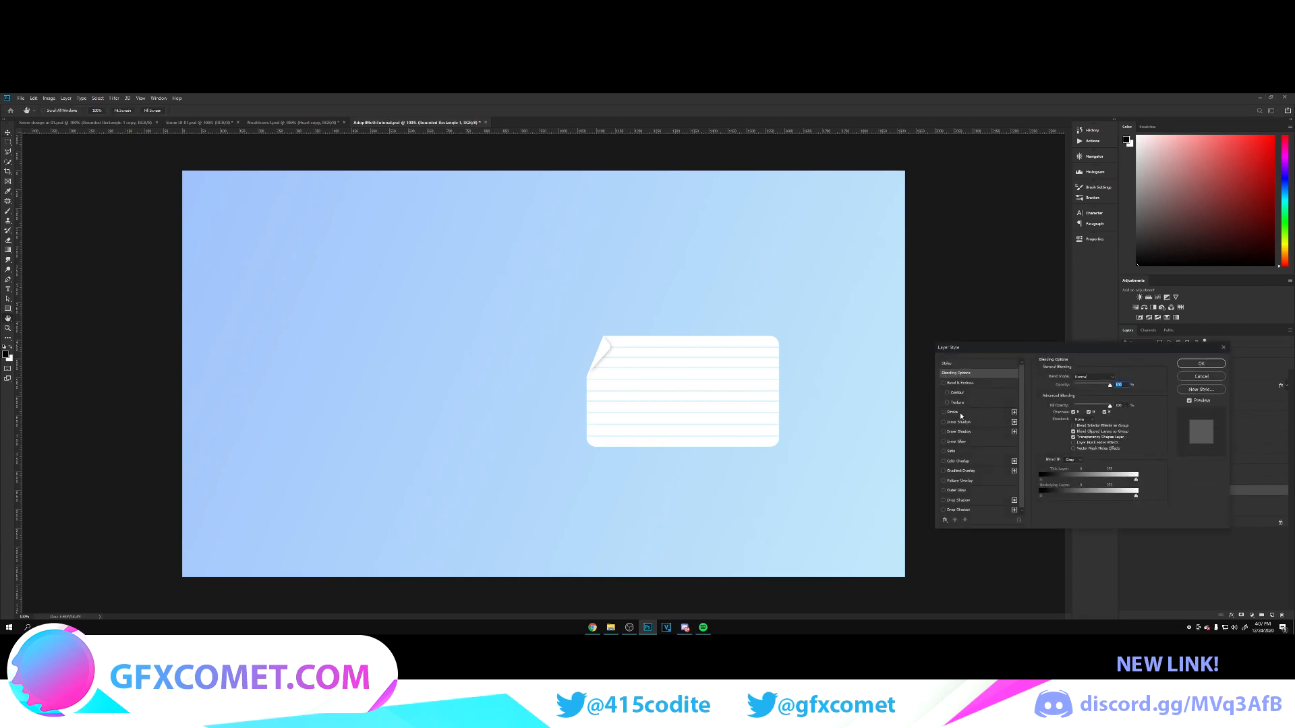
pyautogui.click(958, 501)
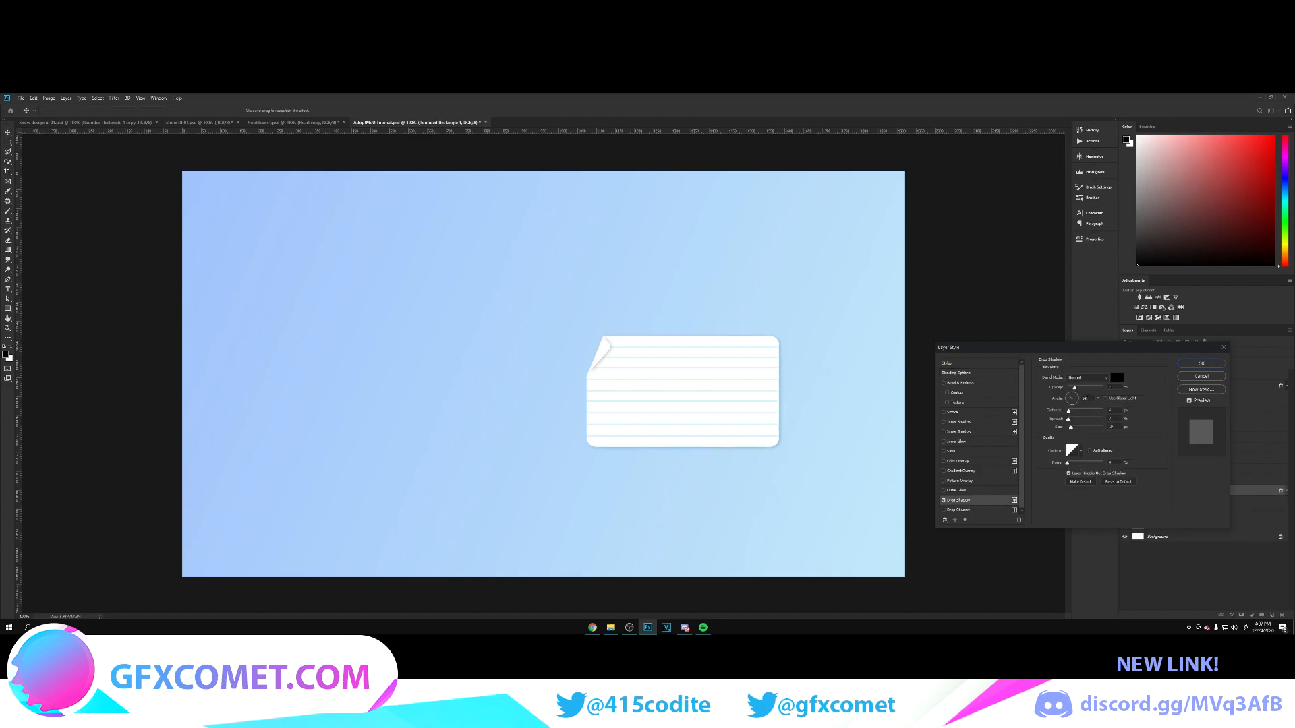
pyautogui.click(1070, 399)
pyautogui.moveTo(1070, 399); pyautogui.dragTo(1081, 419)
pyautogui.click(1181, 365)
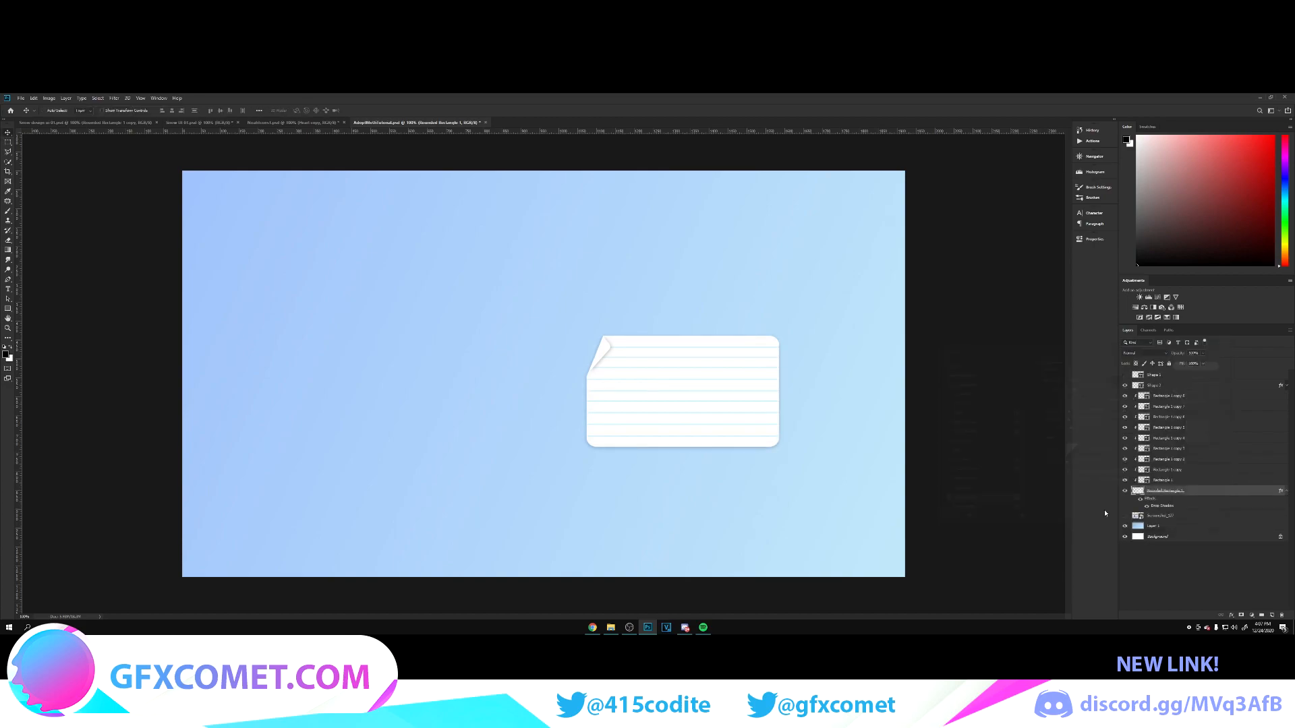
# Show the reference screenshot again and refine the card's drop shadow by reducing its distance and slightly increasing its size.
pyautogui.click(1124, 516)
pyautogui.doubleClick(1230, 494)
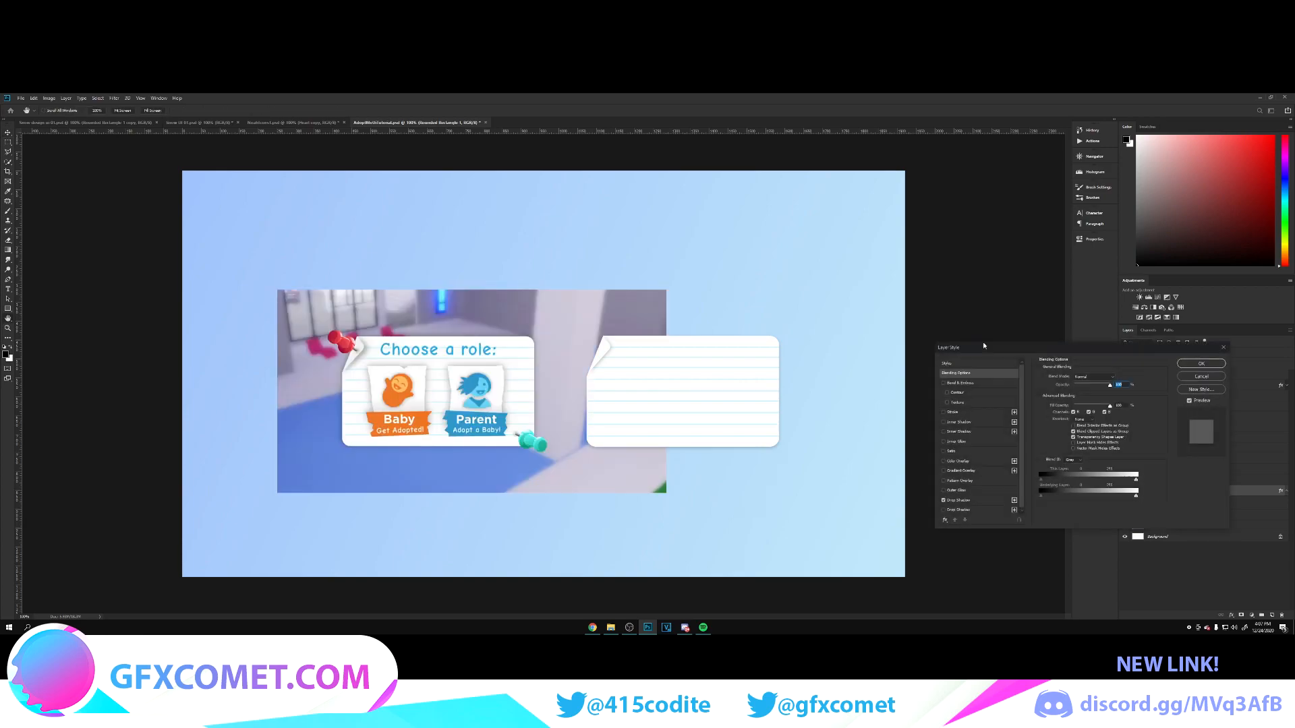
pyautogui.click(958, 500)
pyautogui.moveTo(1074, 413); pyautogui.dragTo(1044, 417)
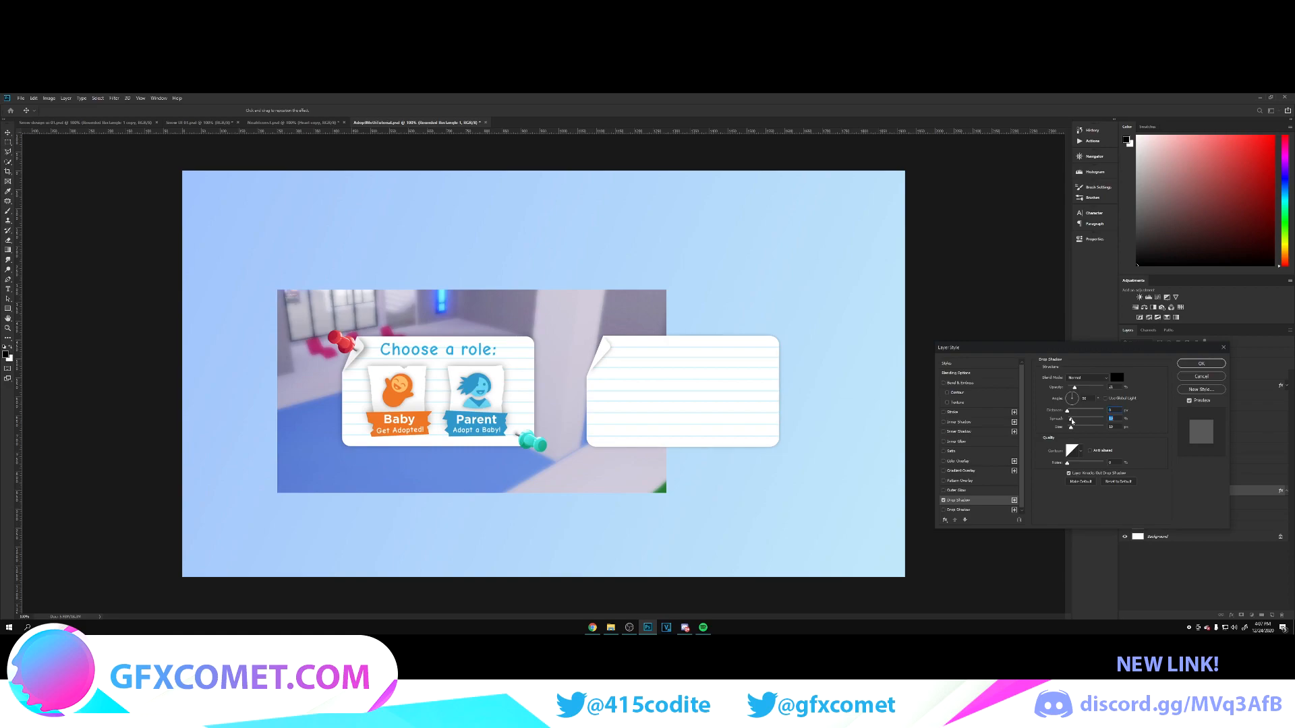
pyautogui.moveTo(1071, 429); pyautogui.dragTo(1076, 431)
pyautogui.click(1218, 363)
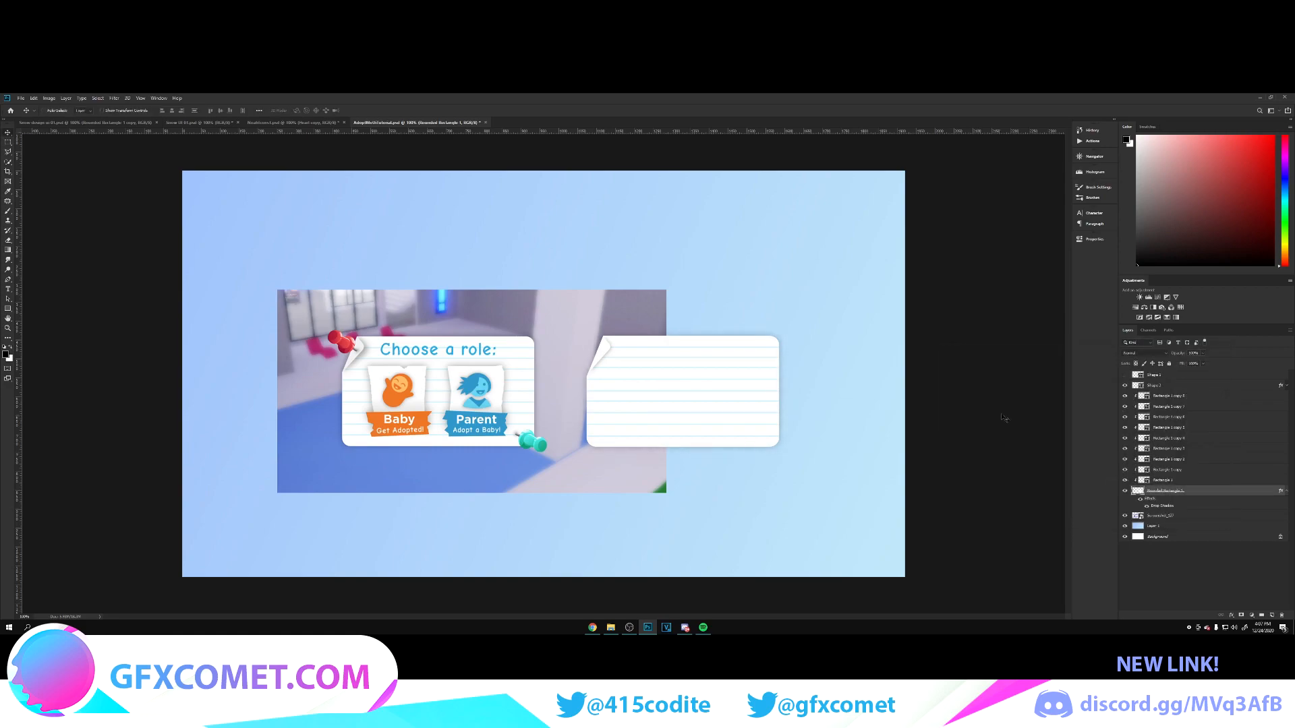
# Collapse the card's effects list and add a new empty layer at the top of the stack, above the hidden flap tracing.
pyautogui.click(1286, 491)
pyautogui.click(1175, 387)
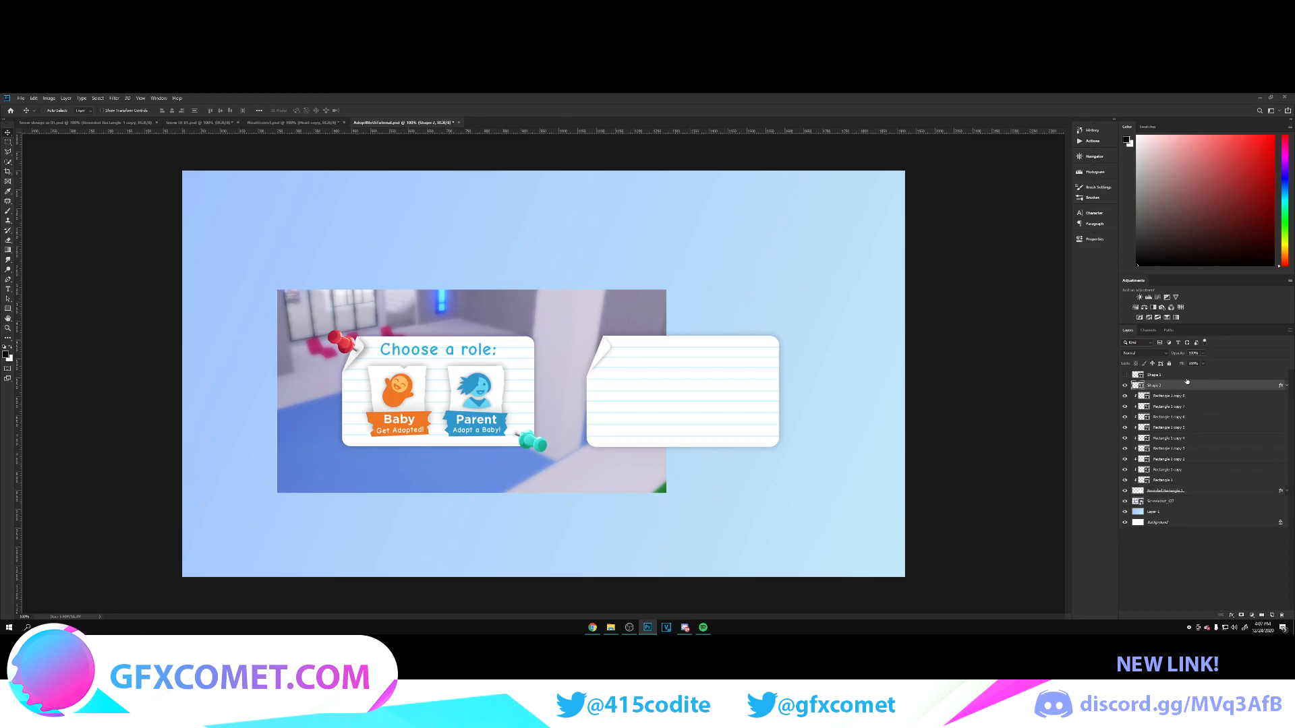
pyautogui.click(1189, 376)
pyautogui.hotkey('ctrl', '+')
pyautogui.moveTo(382, 504); pyautogui.dragTo(660, 503)
pyautogui.hotkey('ctrl', '+')
pyautogui.scroll(-1, 671, 381)
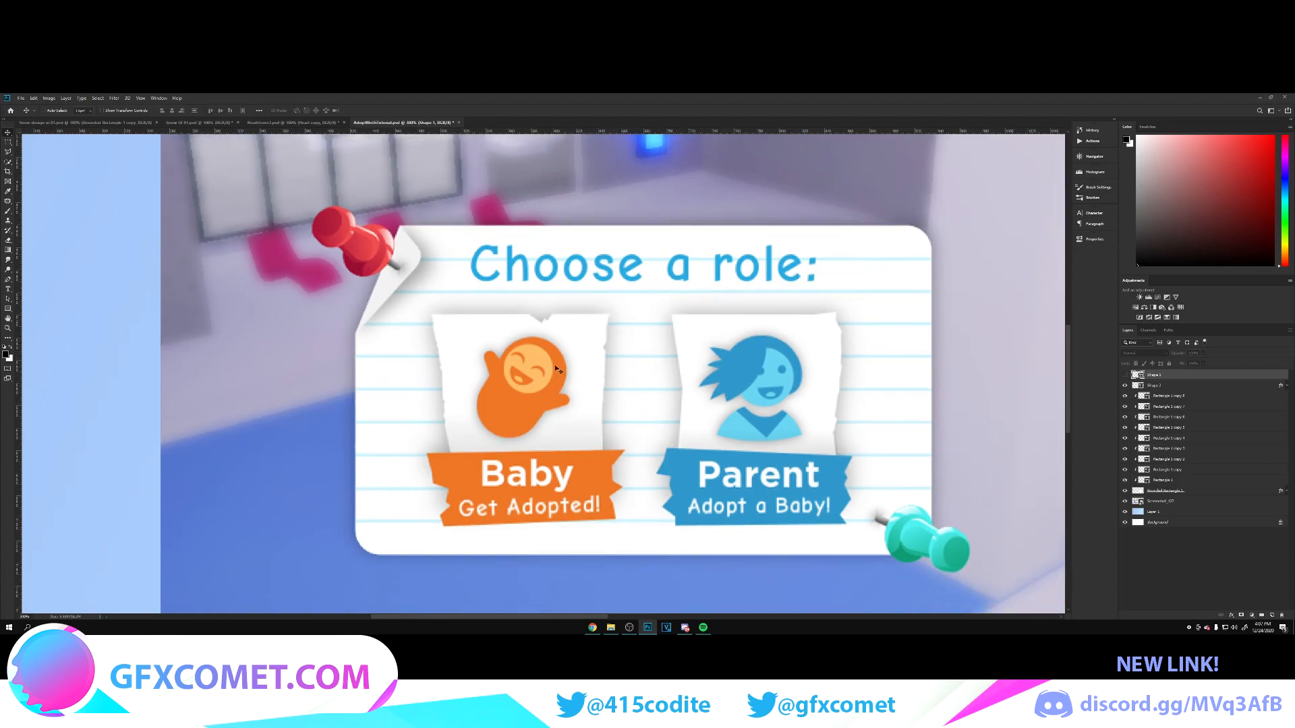
pyautogui.hotkey('ctrl', 'shift', 'alt', 'n')
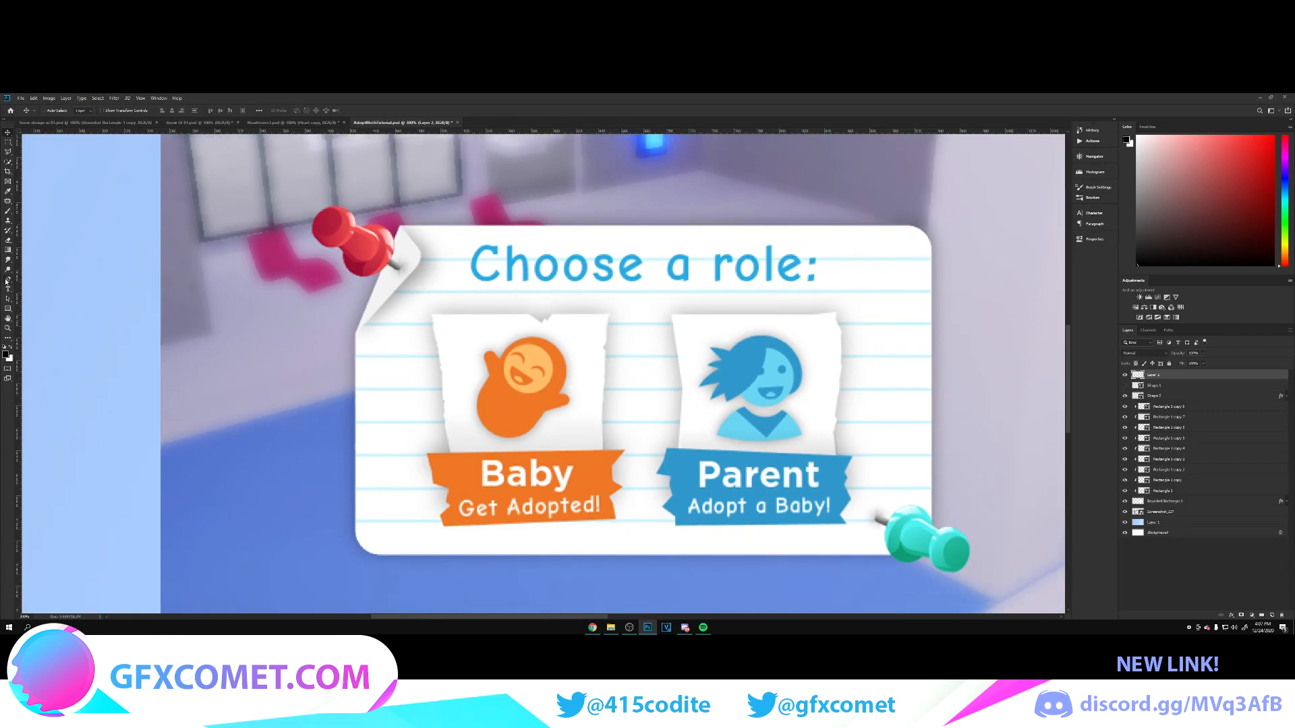
# Trace the torn paper behind the Baby character with the Pen tool as a closed white shape, following its ragged edges.
pyautogui.click(8, 280)
pyautogui.click(12, 346)
pyautogui.click(430, 315)
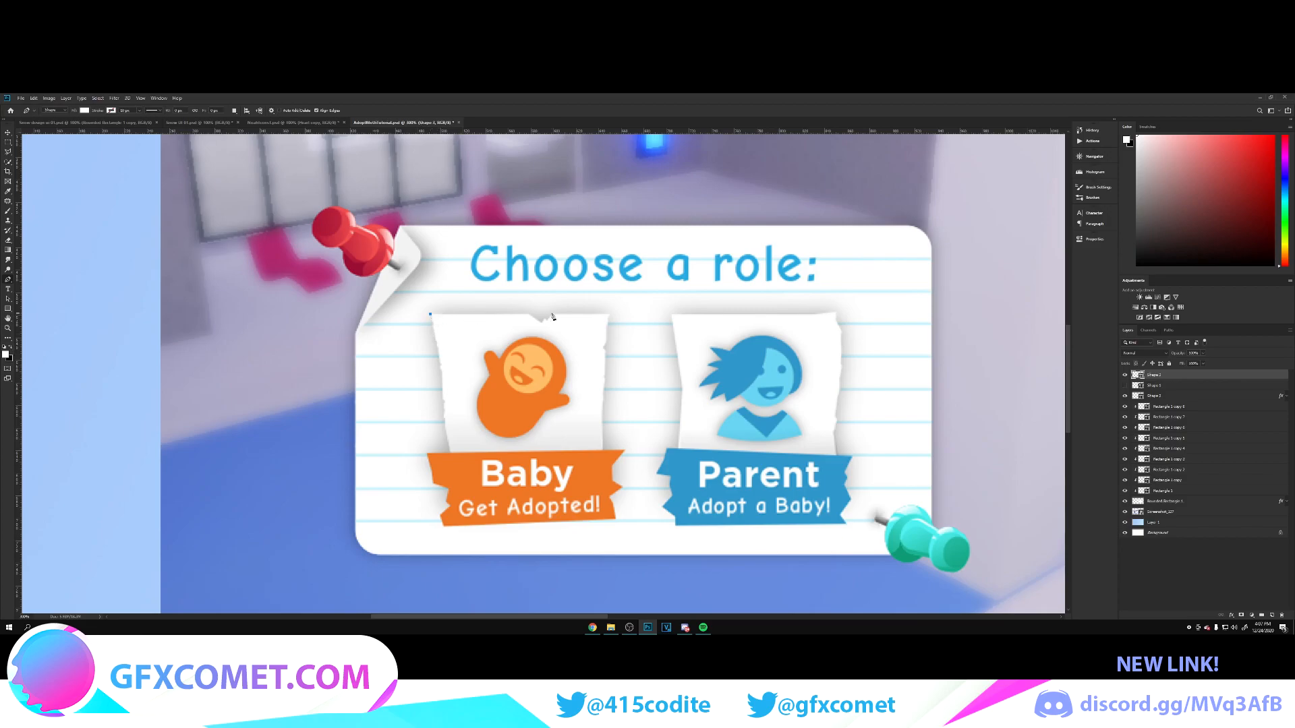
pyautogui.moveTo(530, 315); pyautogui.dragTo(544, 323)
pyautogui.click(608, 315)
pyautogui.click(604, 347)
pyautogui.click(604, 375)
pyautogui.click(604, 381)
pyautogui.click(601, 389)
pyautogui.click(601, 401)
pyautogui.click(600, 411)
pyautogui.click(600, 421)
pyautogui.click(601, 429)
pyautogui.click(599, 437)
pyautogui.click(601, 445)
pyautogui.click(602, 459)
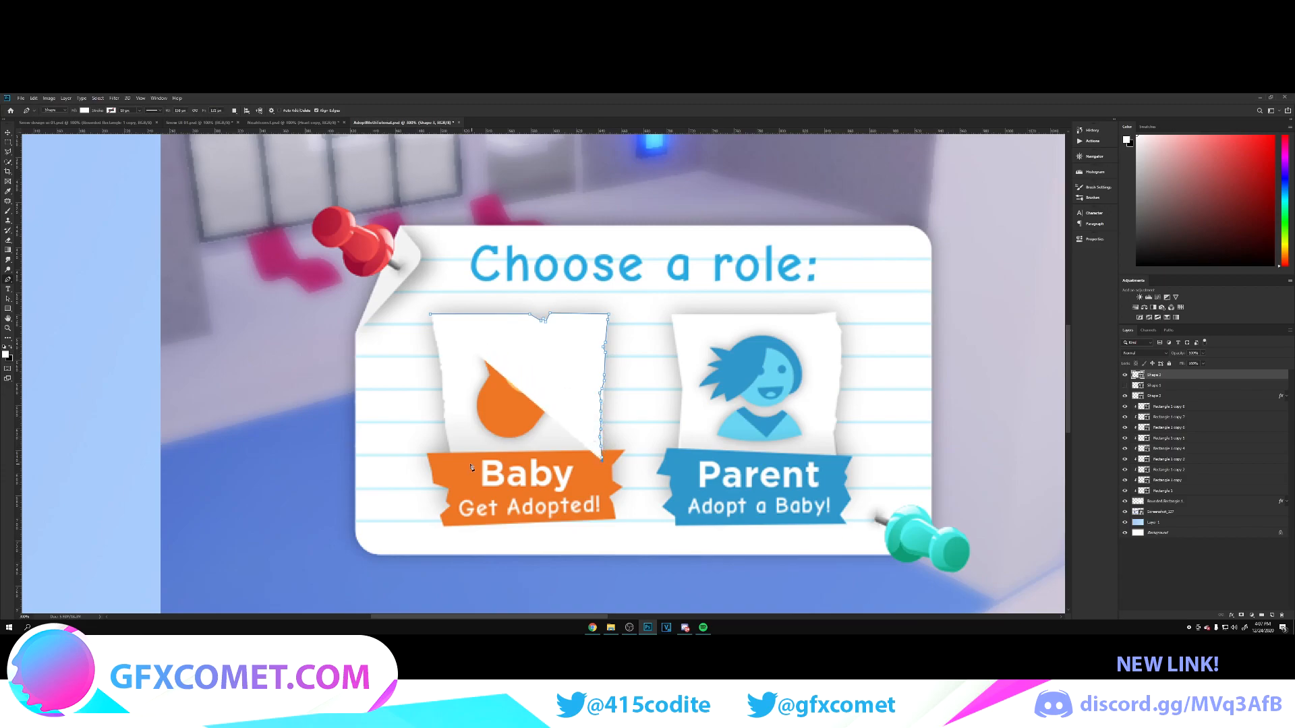
pyautogui.click(450, 459)
pyautogui.click(446, 445)
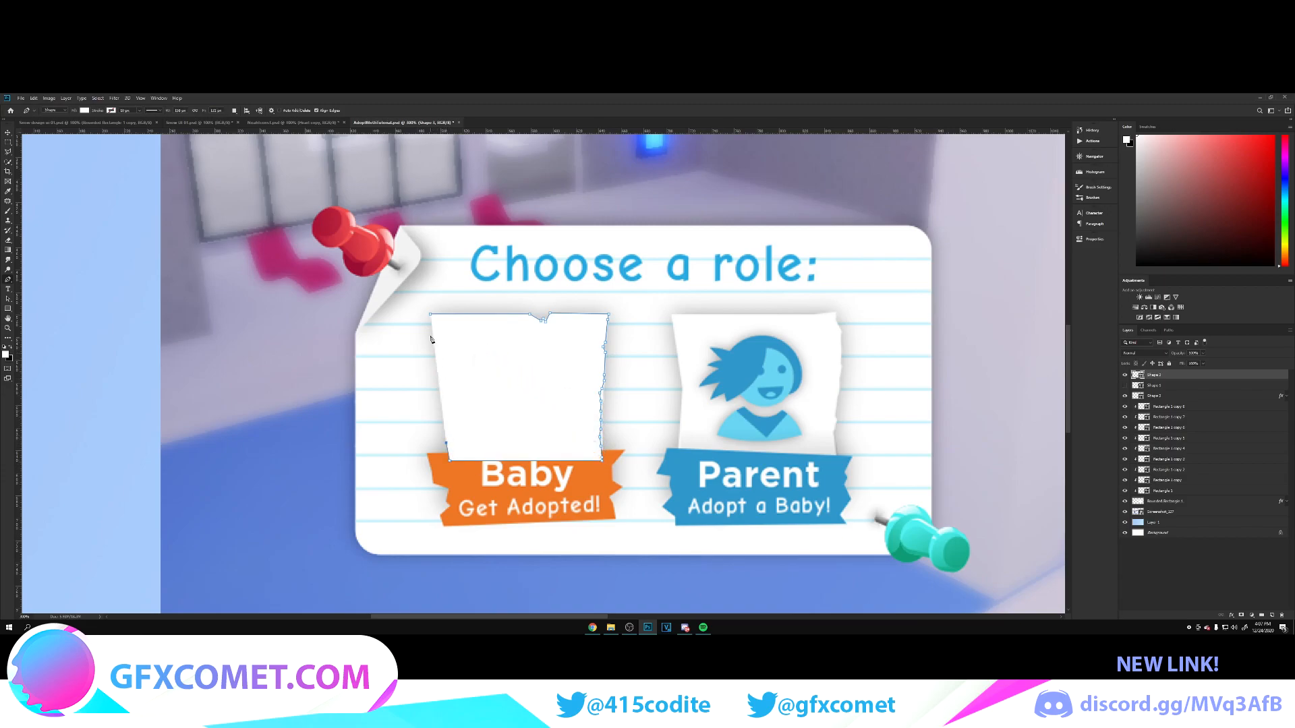
pyautogui.click(432, 319)
# Move the white torn paper over to the Parent side and copy the card's drop shadow style onto it.
pyautogui.press('v')
pyautogui.moveTo(542, 337); pyautogui.dragTo(767, 338)
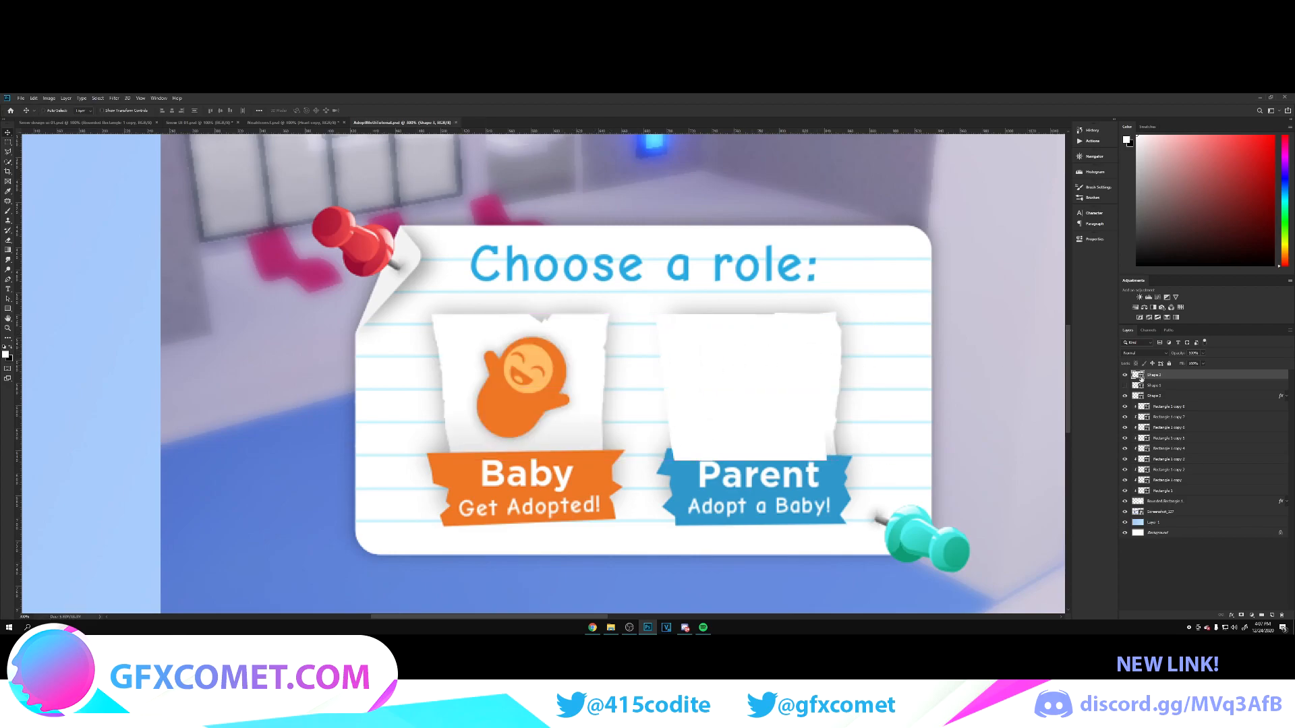
pyautogui.rightClick(1176, 505)
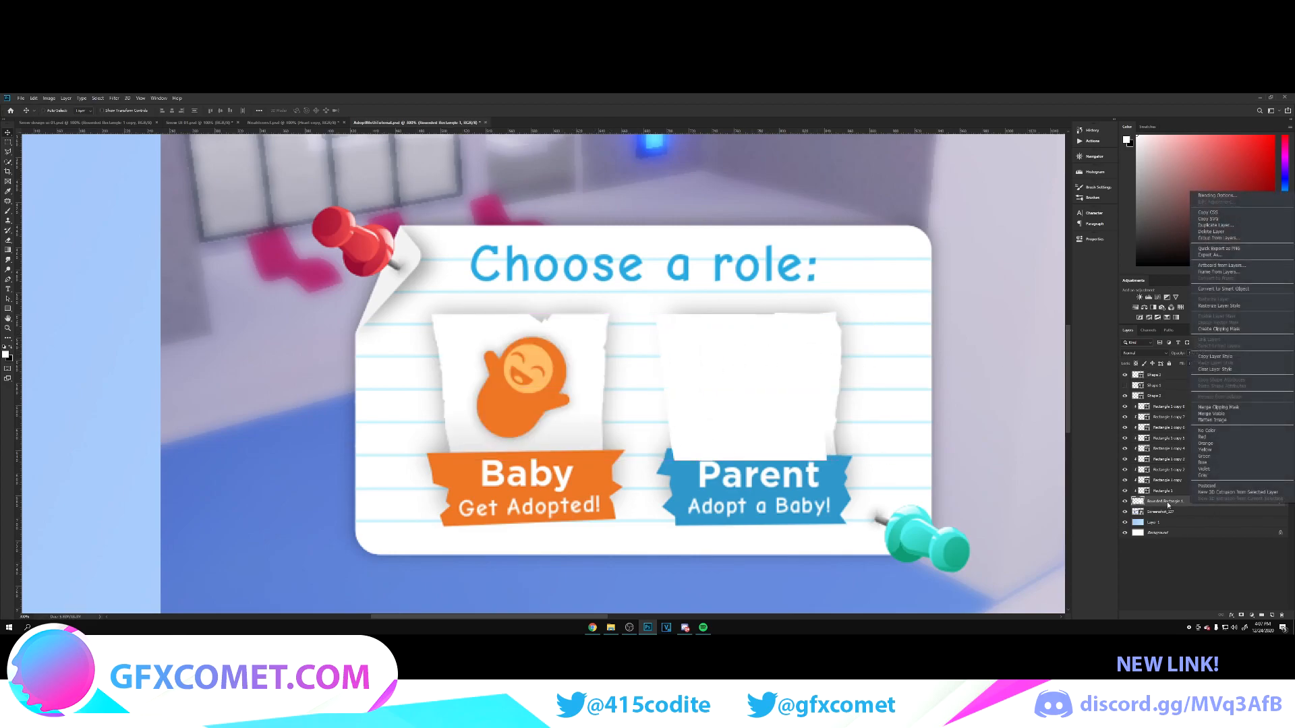
pyautogui.click(1221, 358)
pyautogui.rightClick(1187, 375)
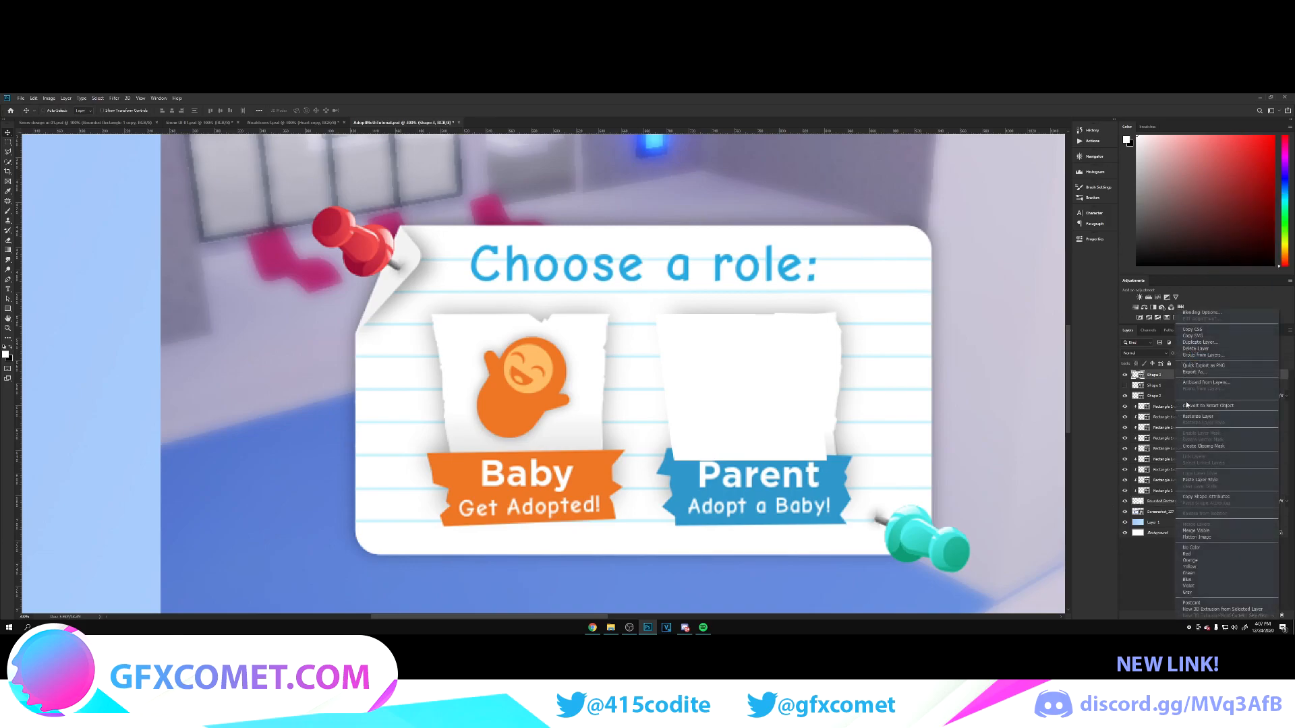
pyautogui.click(1207, 479)
pyautogui.moveTo(822, 367); pyautogui.dragTo(845, 306)
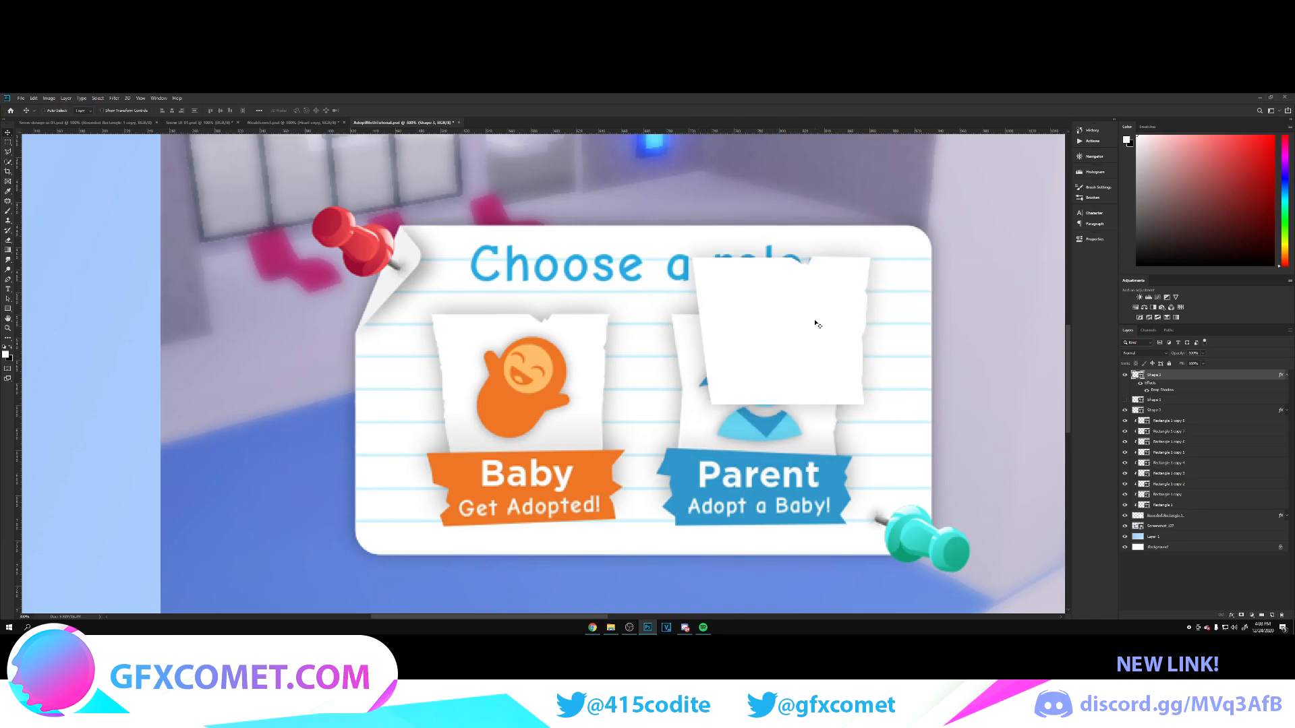
# Trace the jagged Baby banner with the Pen tool as a closed shape on a new layer.
pyautogui.hotkey('ctrl', 'shift', 'alt', 'n')
pyautogui.click(8, 279)
pyautogui.click(428, 456)
pyautogui.click(449, 490)
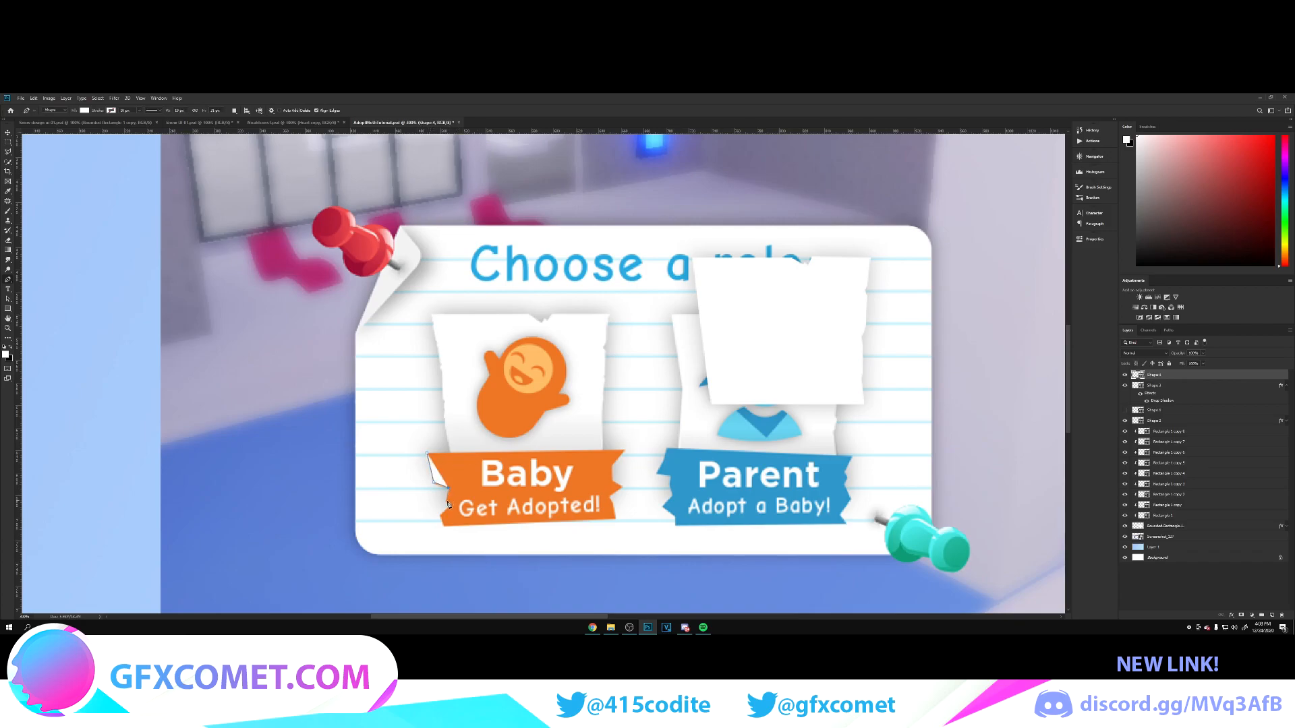
pyautogui.click(446, 503)
pyautogui.click(452, 507)
pyautogui.click(441, 515)
pyautogui.click(614, 518)
pyautogui.click(611, 496)
pyautogui.click(623, 488)
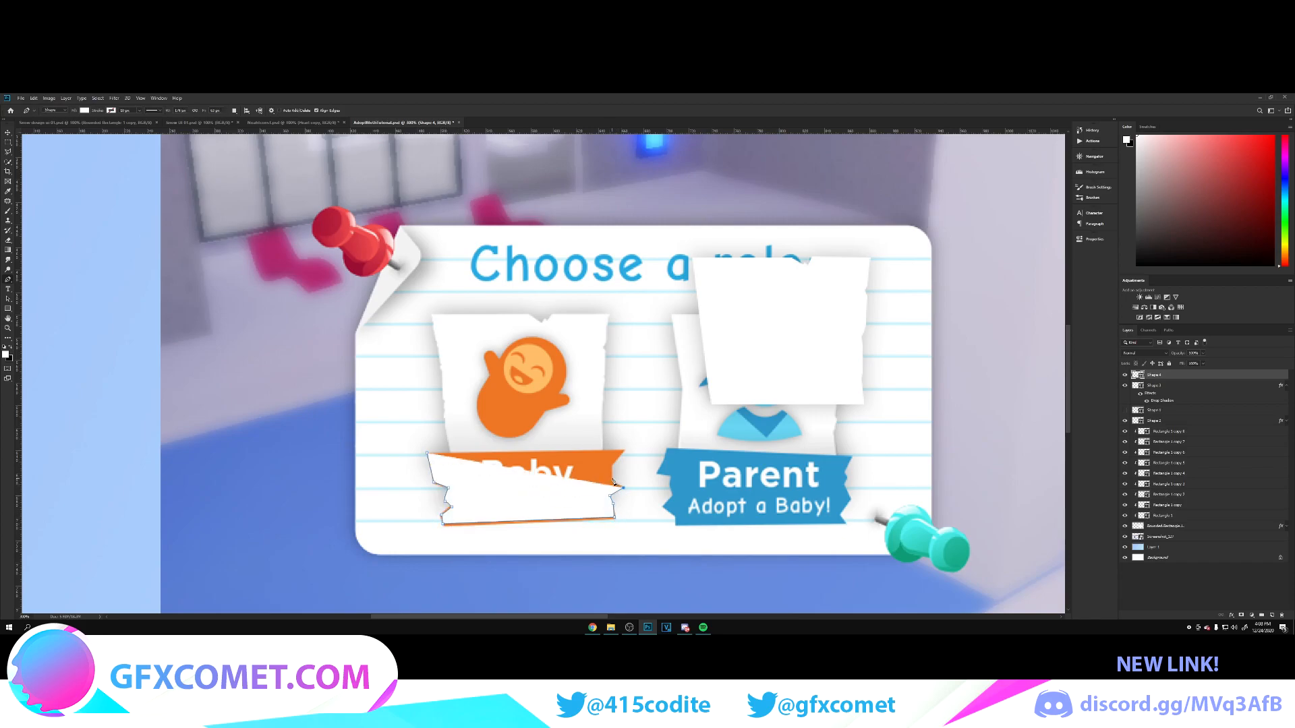
pyautogui.click(626, 449)
pyautogui.click(427, 452)
pyautogui.click(427, 453)
# Fill the traced banner with the orange sampled from the Baby banner and align it across the torn paper's lower edge.
pyautogui.press('v')
pyautogui.moveTo(559, 473); pyautogui.dragTo(892, 474)
pyautogui.doubleClick(1140, 376)
pyautogui.click(597, 472)
pyautogui.press('Return')
pyautogui.moveTo(938, 502); pyautogui.dragTo(871, 454)
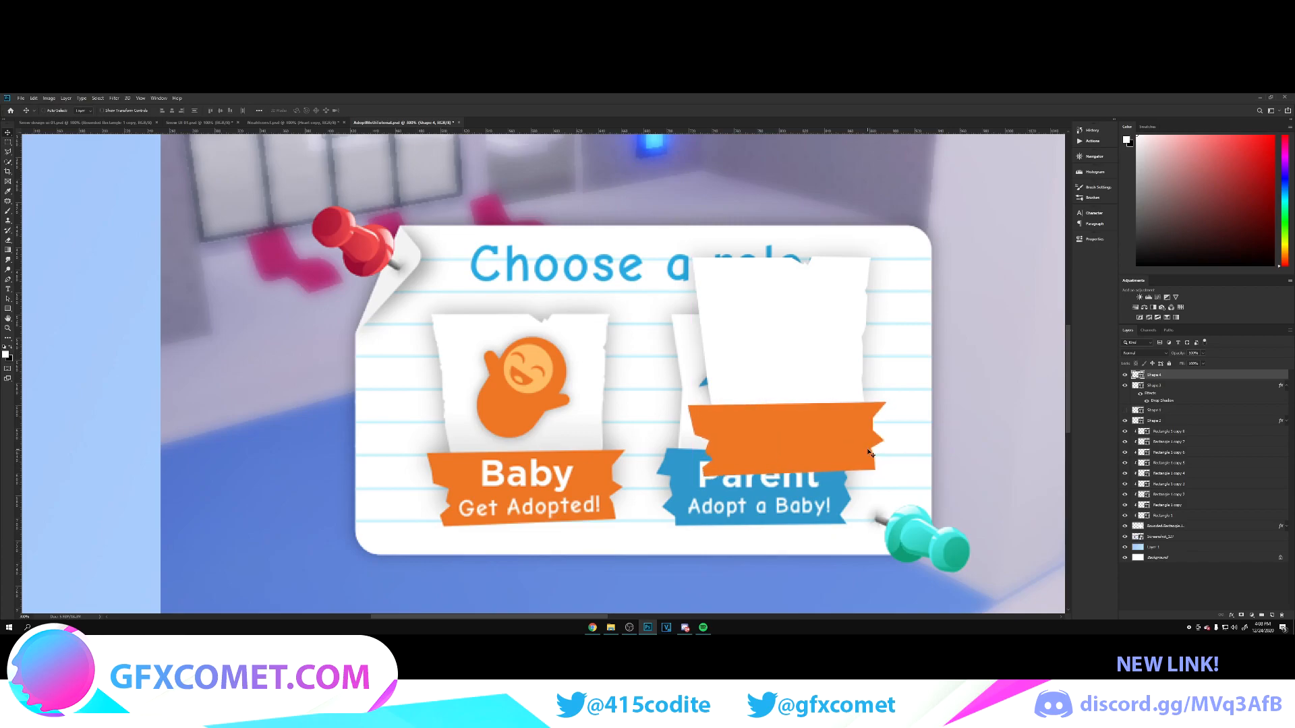
pyautogui.press('Right')
pyautogui.press('Up')
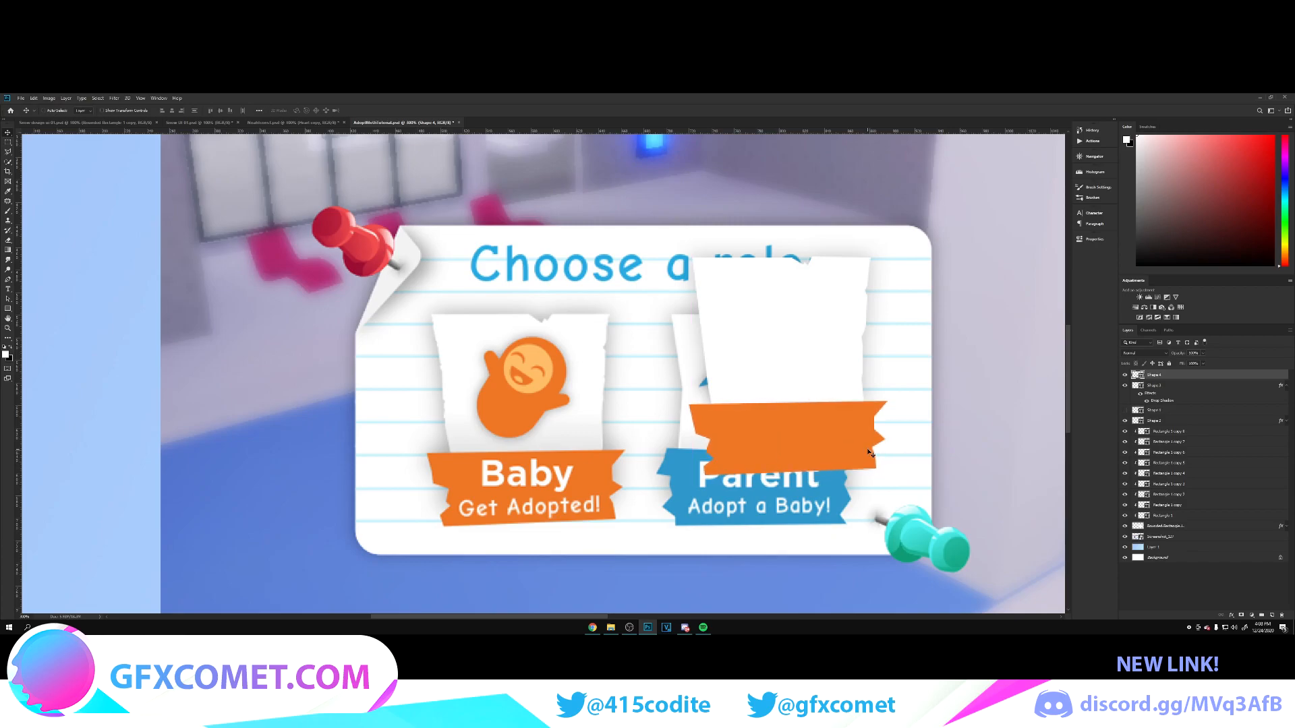
# Group the torn paper with its orange banner and place the group over the reference's Baby tile.
pyautogui.click(1286, 386)
pyautogui.keyDown('shift'); pyautogui.click(1240, 387); pyautogui.keyUp('shift')
pyautogui.hotkey('ctrl', 'g')
pyautogui.moveTo(807, 395); pyautogui.dragTo(542, 445)
# Duplicate the paper and banner group onto the Parent tile and flip the copy horizontally.
pyautogui.keyDown('alt'); pyautogui.moveTo(639, 444); pyautogui.dragTo(822, 481); pyautogui.keyUp('alt')
pyautogui.hotkey('ctrl', 't')
pyautogui.rightClick(792, 421)
pyautogui.click(847, 513)
pyautogui.press('Return')
# Recolor the copied Parent tile banner with the blue sampled from the reference's Parent banner.
pyautogui.click(1133, 375)
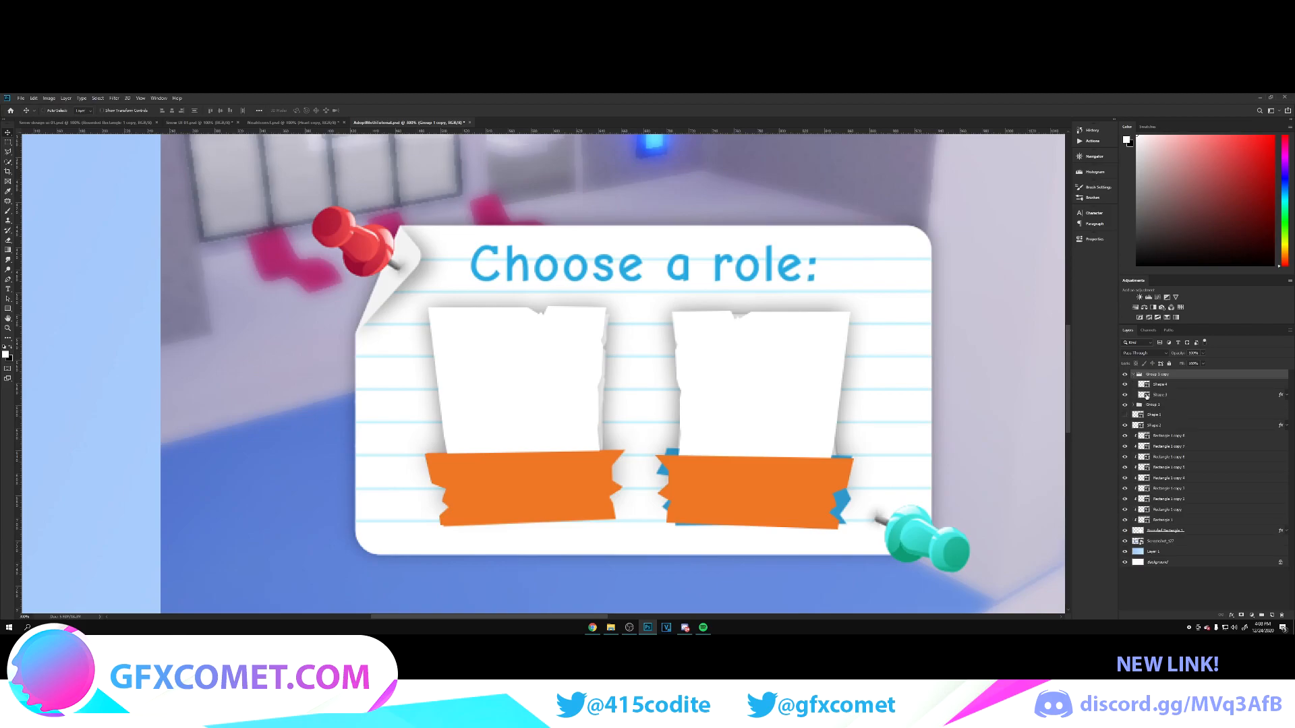
pyautogui.click(1147, 384)
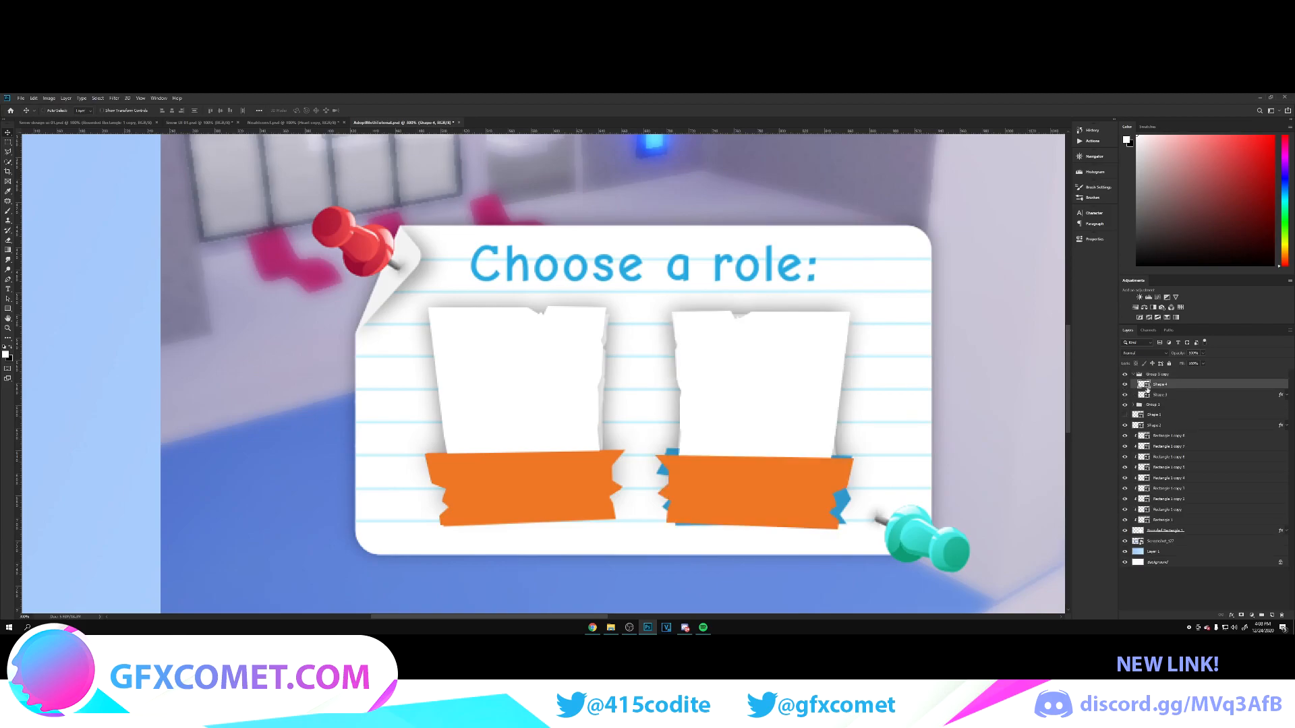
pyautogui.doubleClick(1147, 386)
pyautogui.click(841, 503)
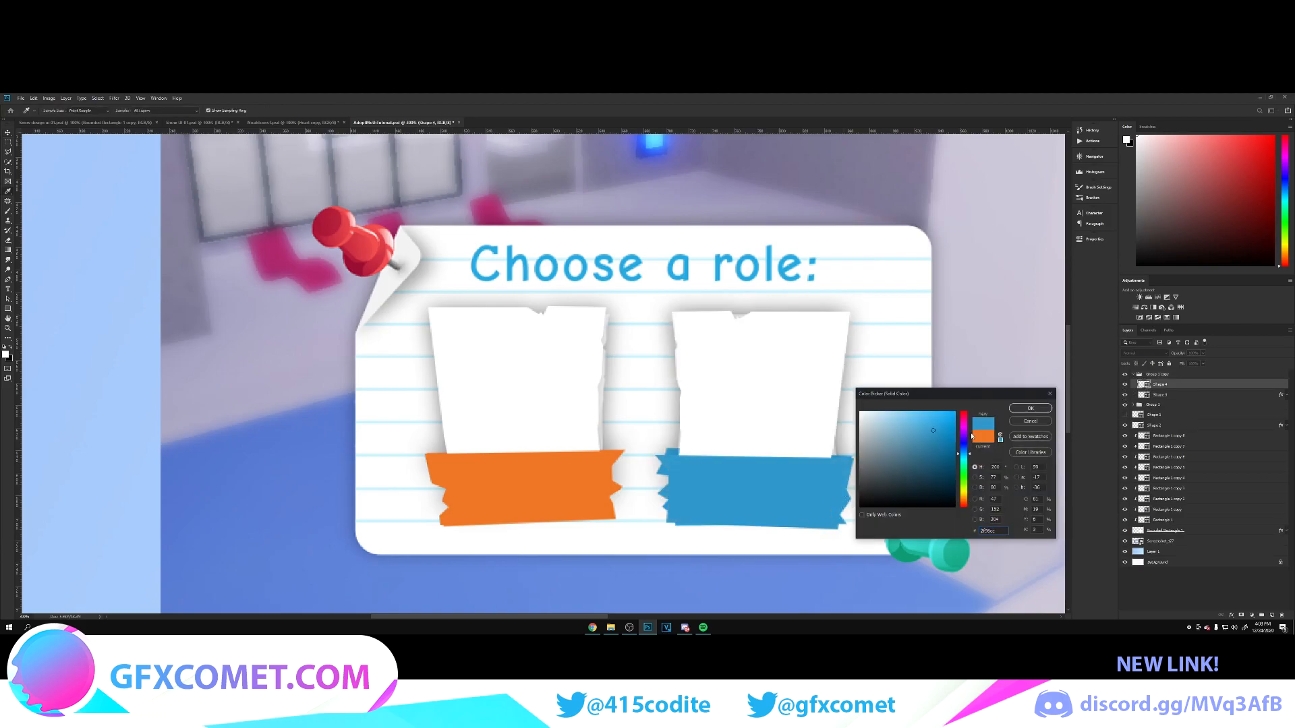
pyautogui.click(1030, 408)
pyautogui.click(1133, 375)
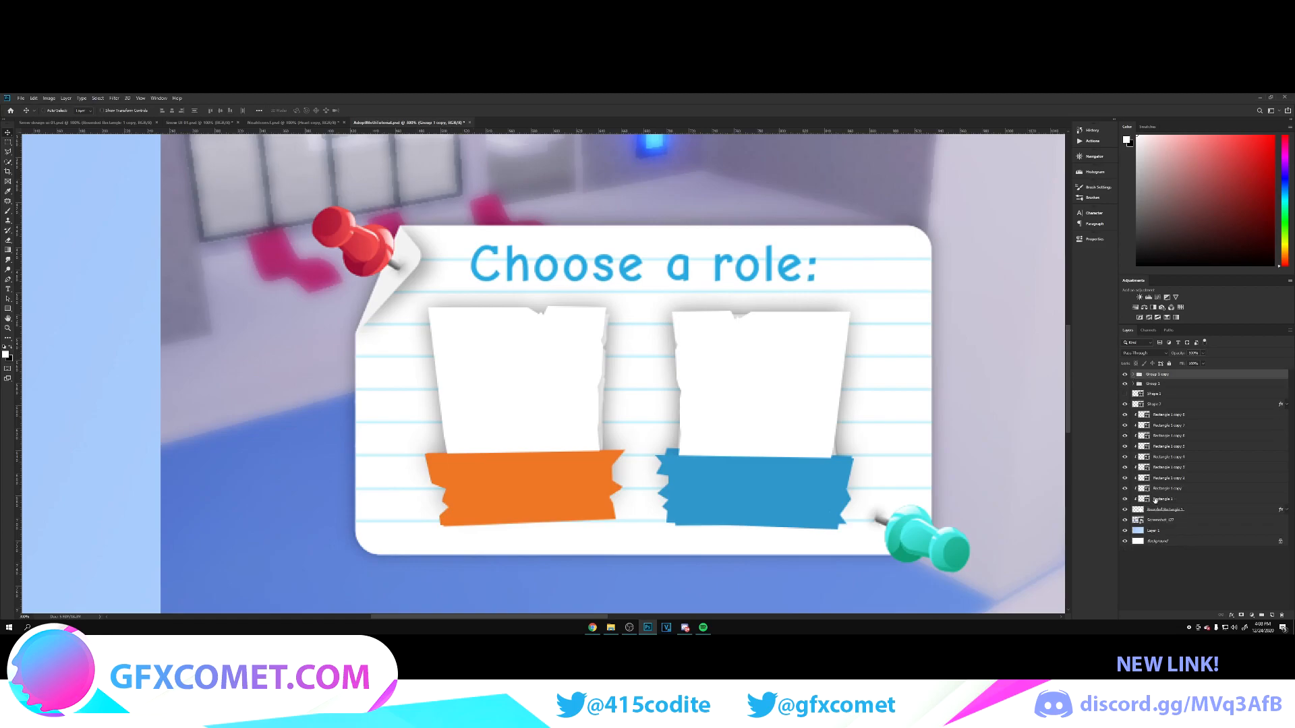
# Move both torn-paper tile groups onto the ruled notepaper card, hiding the reference screenshot during the move and showing it again.
pyautogui.click(1125, 530)
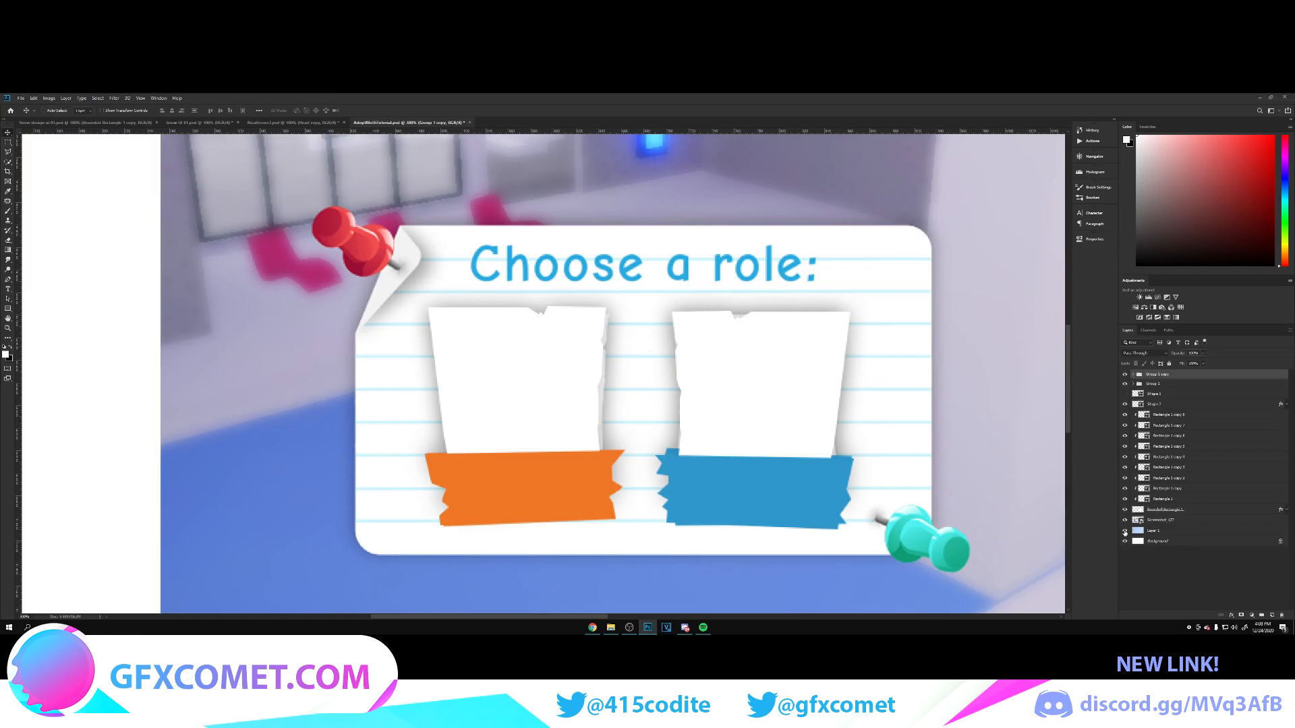
pyautogui.click(1124, 531)
pyautogui.click(1125, 520)
pyautogui.hotkey('ctrl', '1')
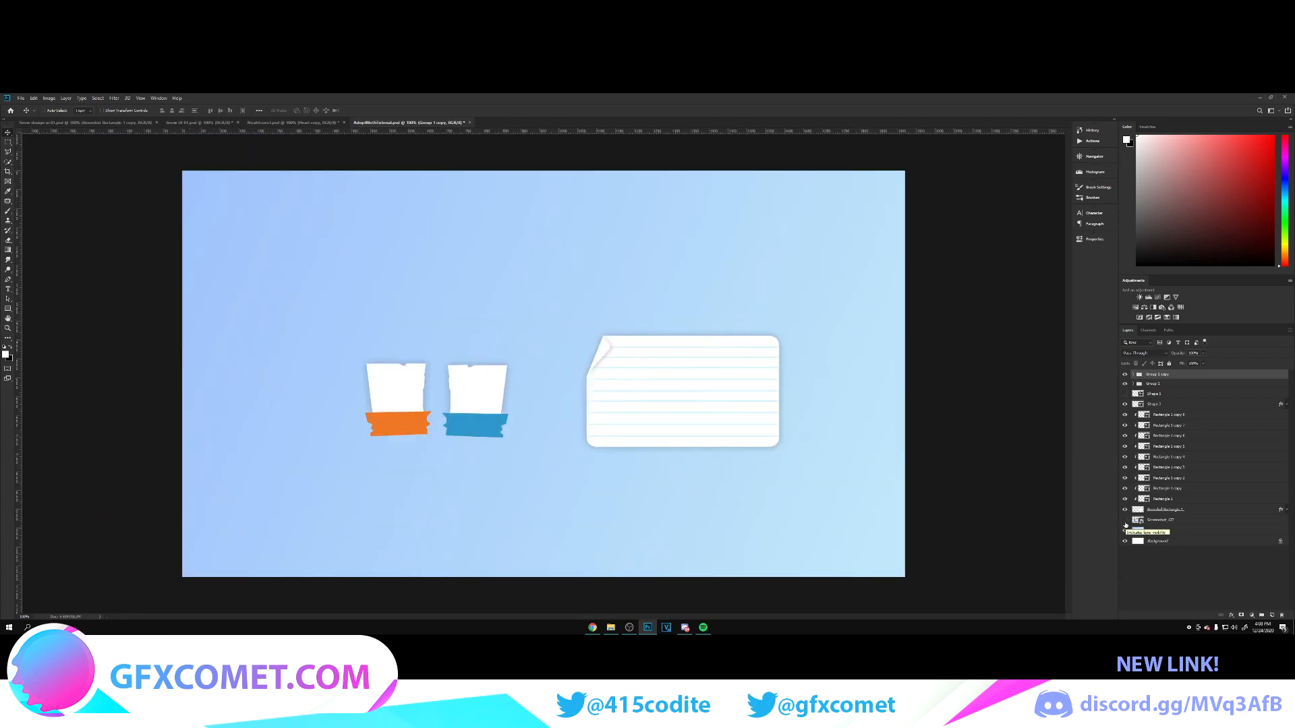
pyautogui.moveTo(637, 386); pyautogui.dragTo(767, 388)
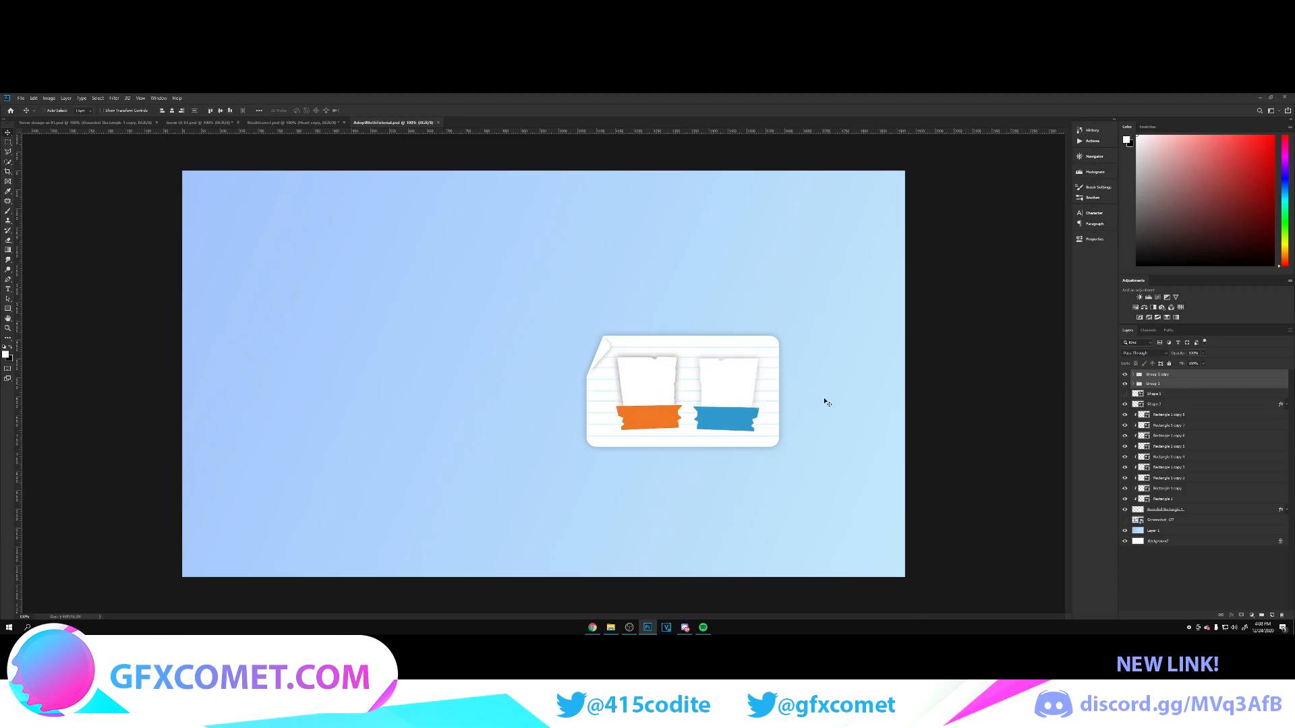
pyautogui.click(1125, 520)
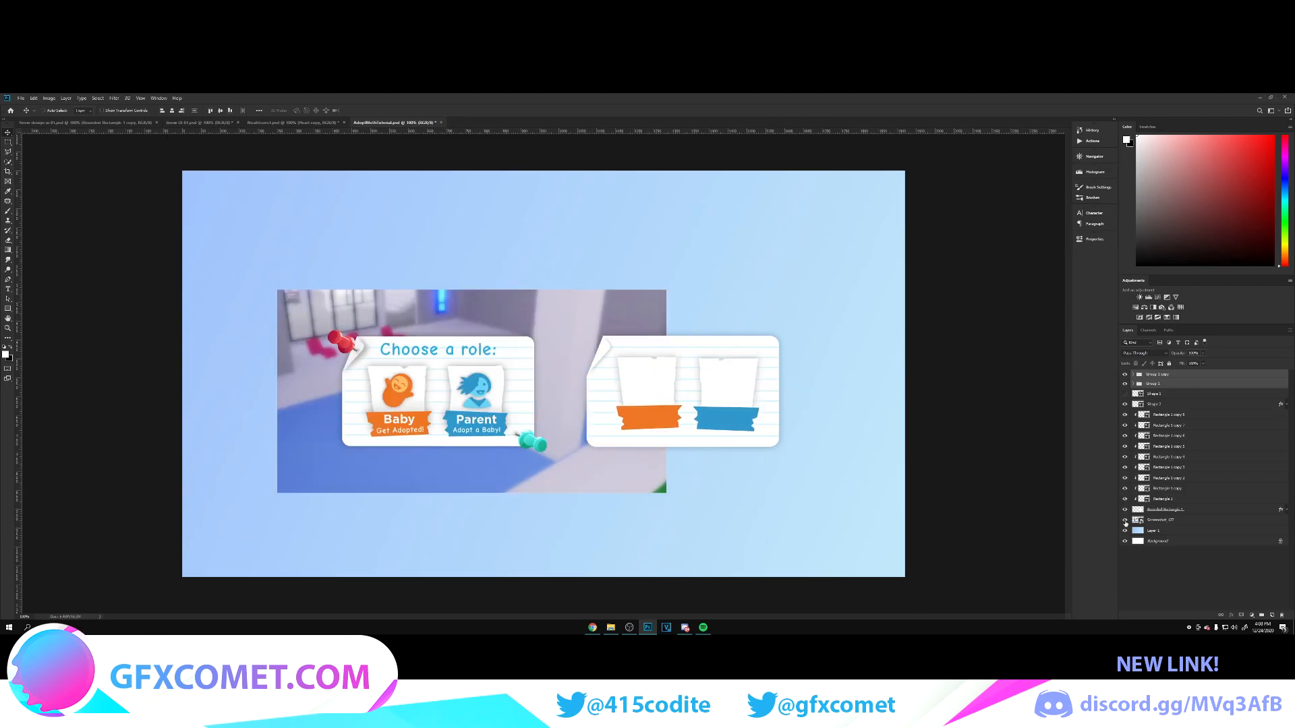
# Add the text "Choose a role:" at the top of the notepaper card in Comic Sans MS.
pyautogui.press('t')
pyautogui.hotkey('ctrl', '+')
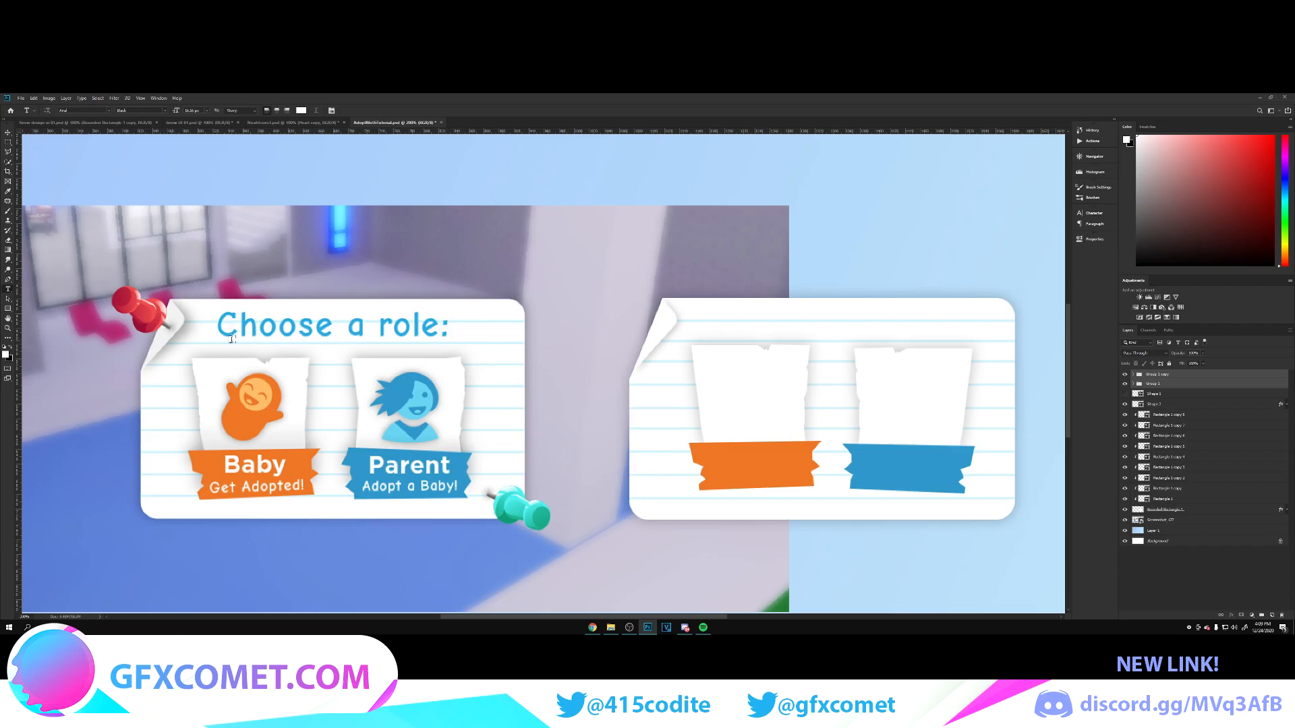
pyautogui.click(737, 328)
pyautogui.write('choose a role:')
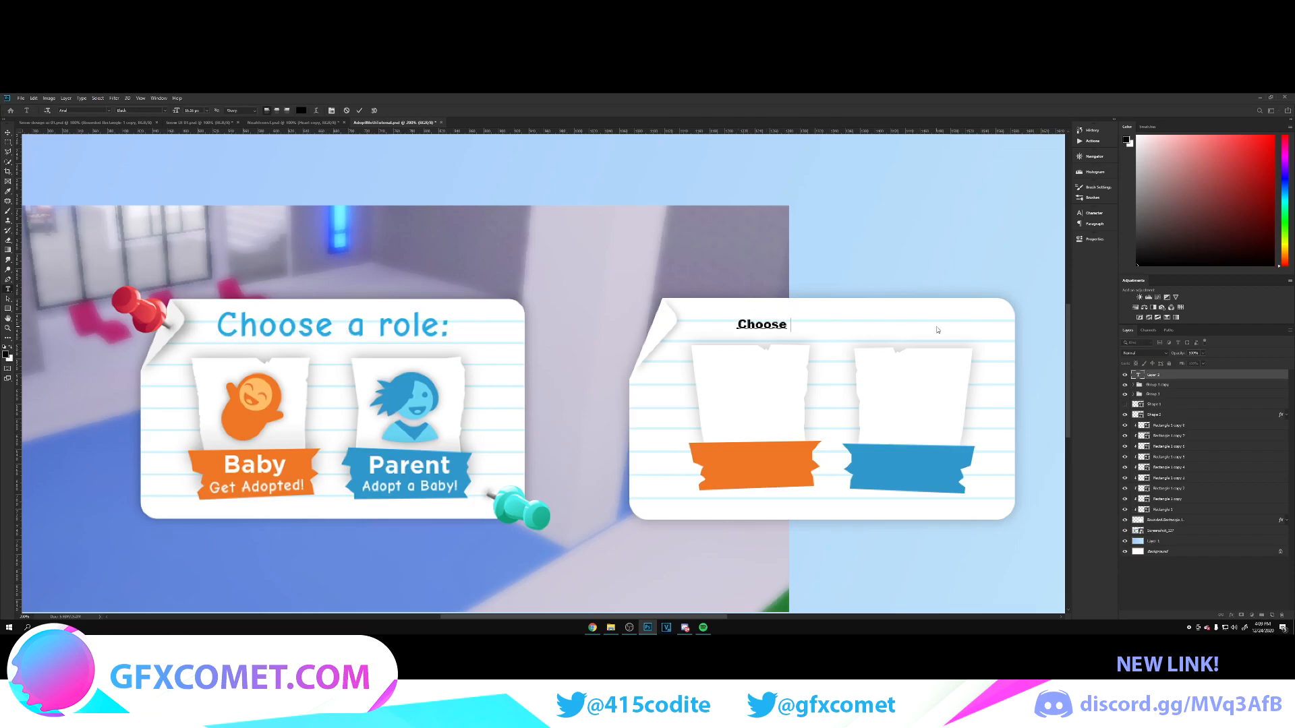
pyautogui.hotkey('ctrl', 'a')
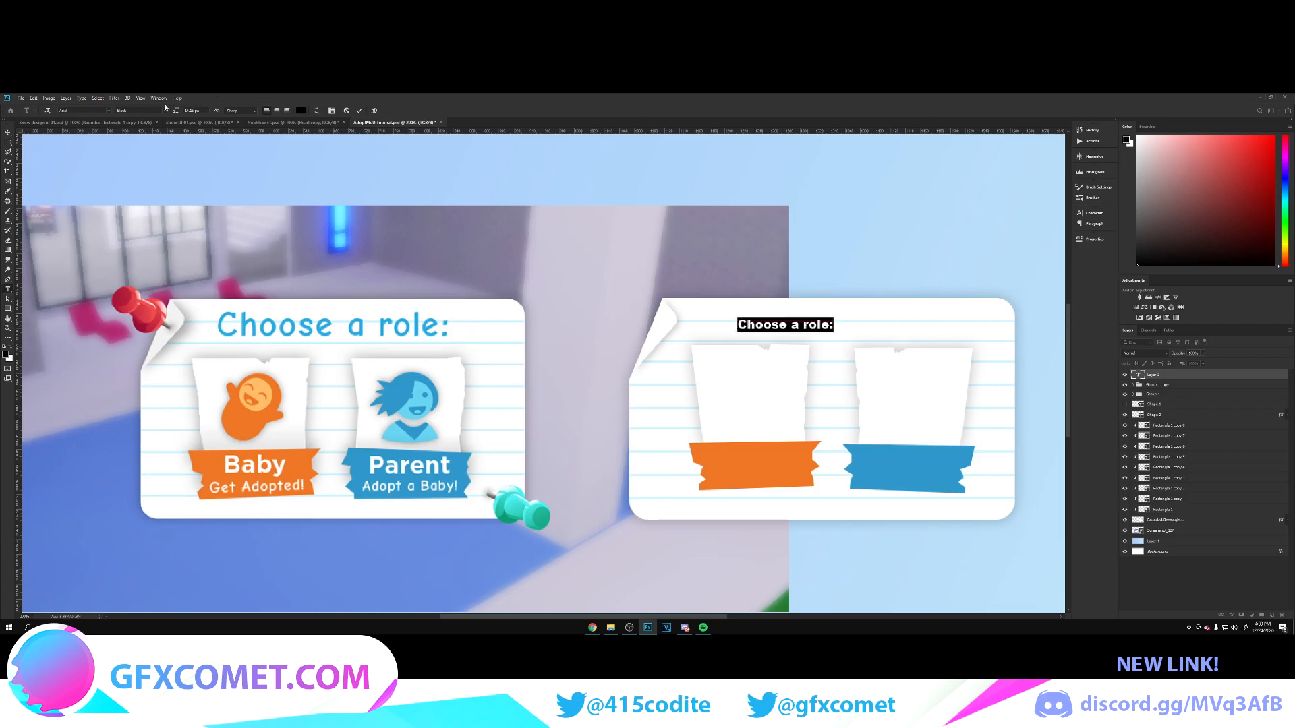
pyautogui.click(108, 112)
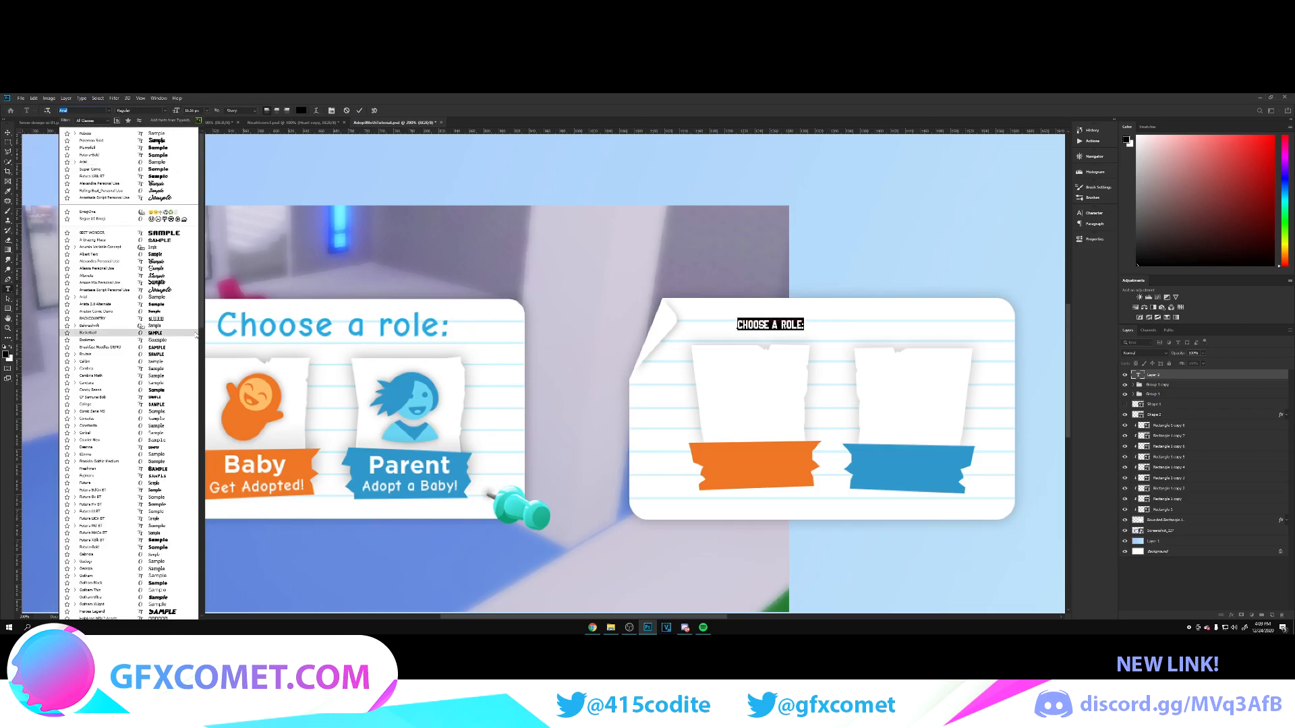
pyautogui.click(176, 411)
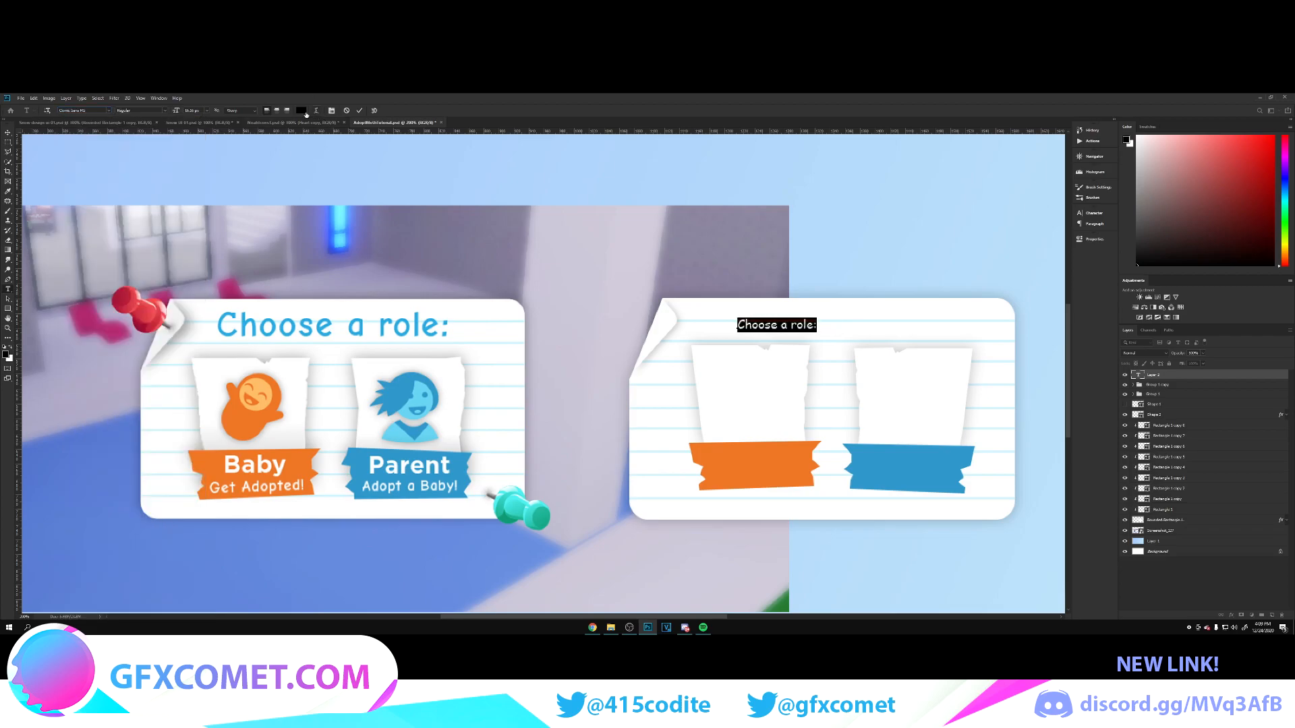
# Color the card title with the blue sampled from the reference title and enlarge it above the tiles.
pyautogui.click(303, 111)
pyautogui.click(226, 312)
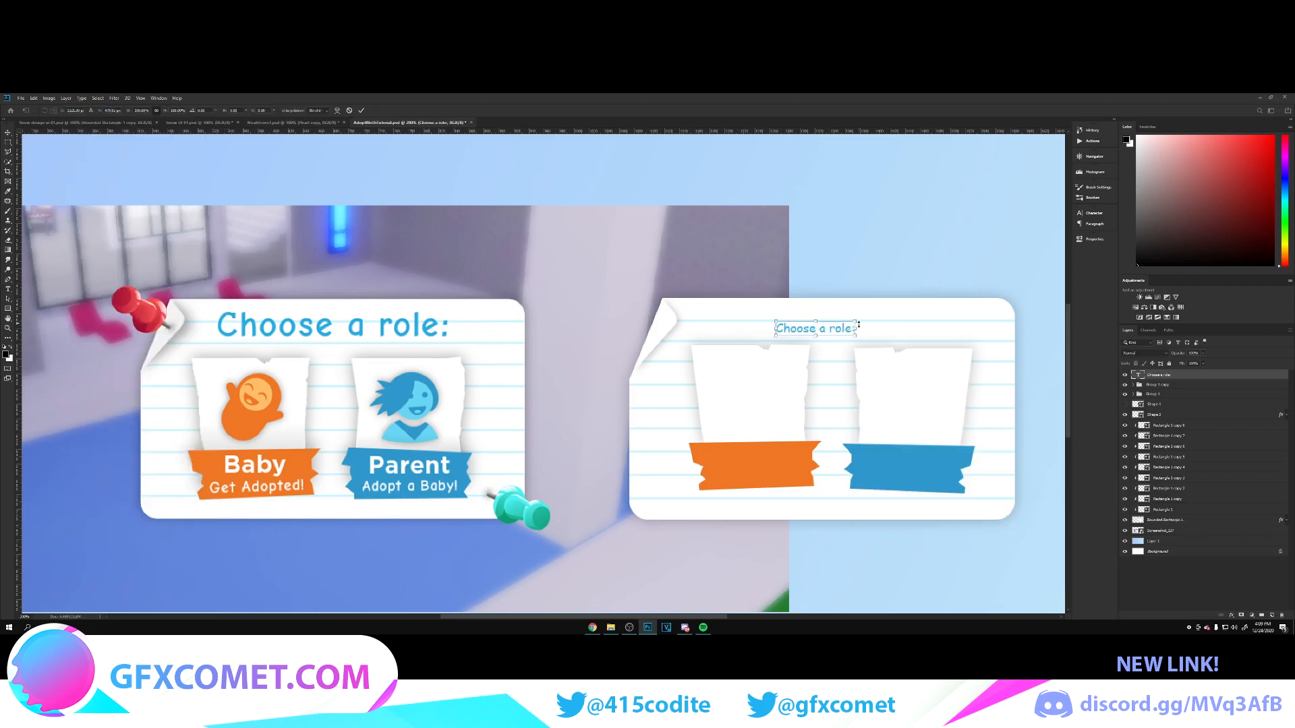
pyautogui.moveTo(858, 322); pyautogui.dragTo(927, 328)
pyautogui.press('Return')
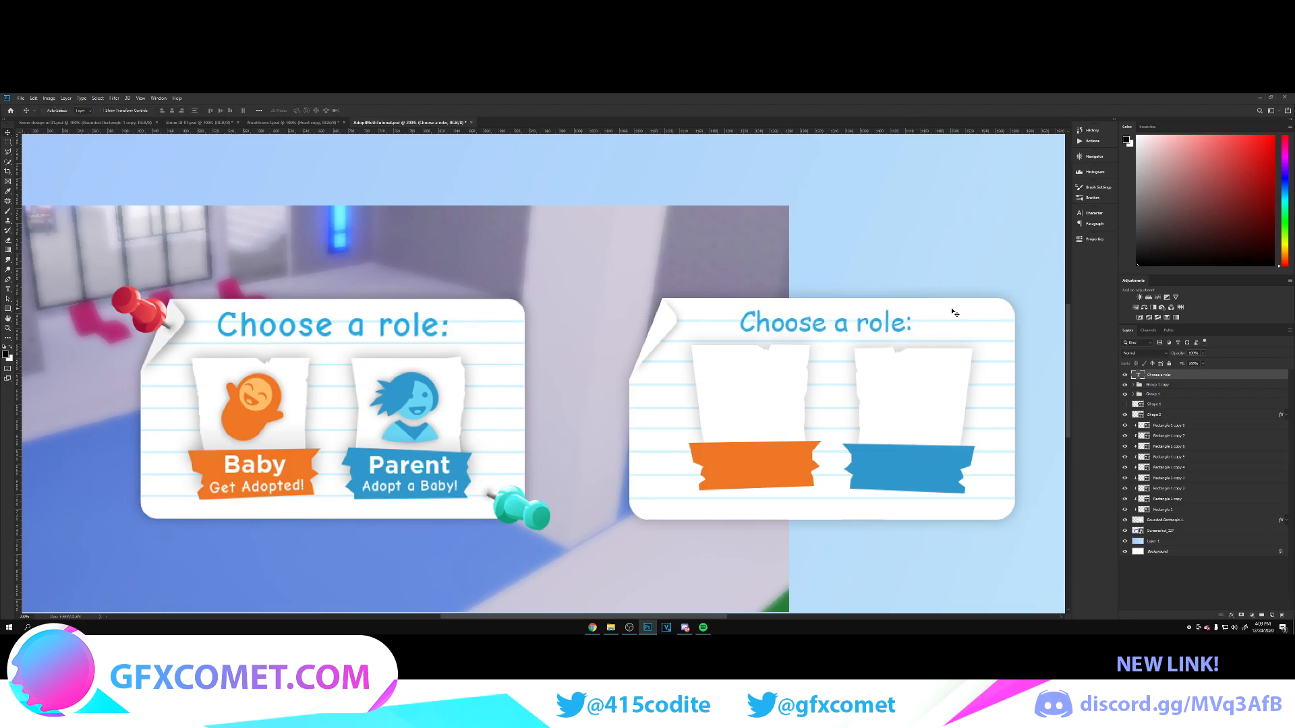
pyautogui.scroll(2, 584, 601)
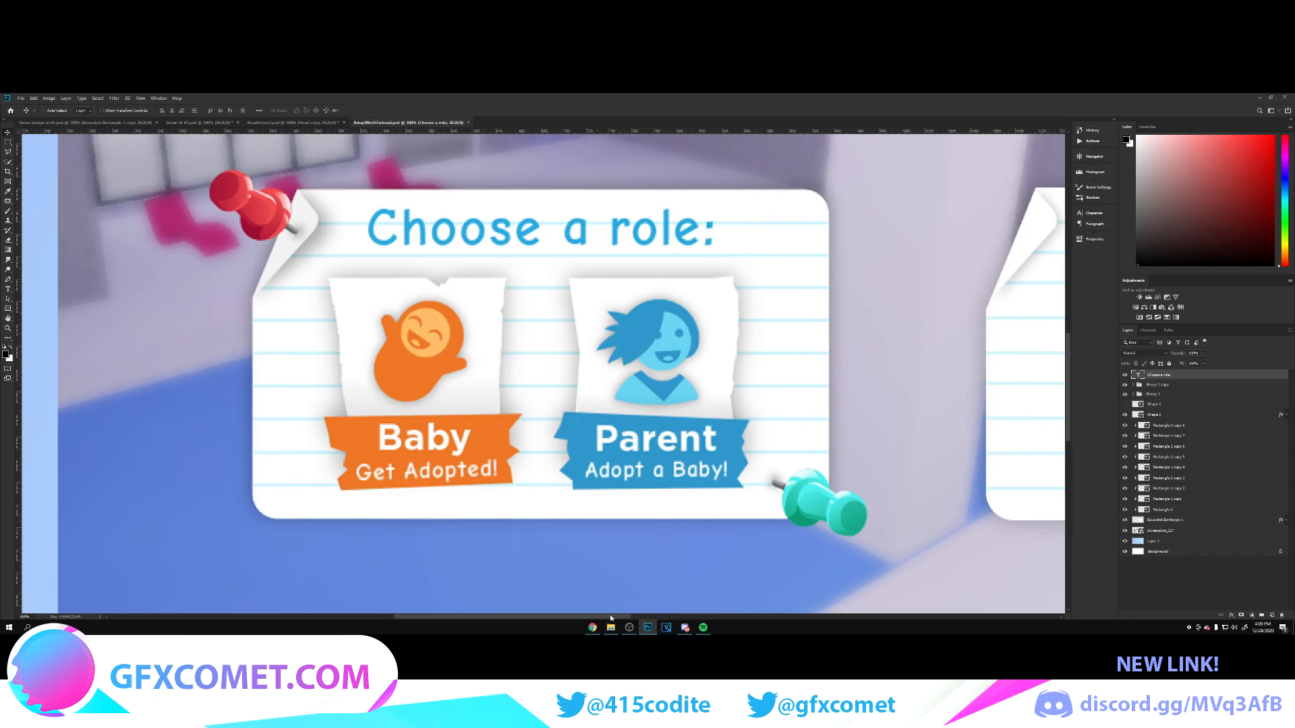
pyautogui.moveTo(611, 618); pyautogui.dragTo(588, 580)
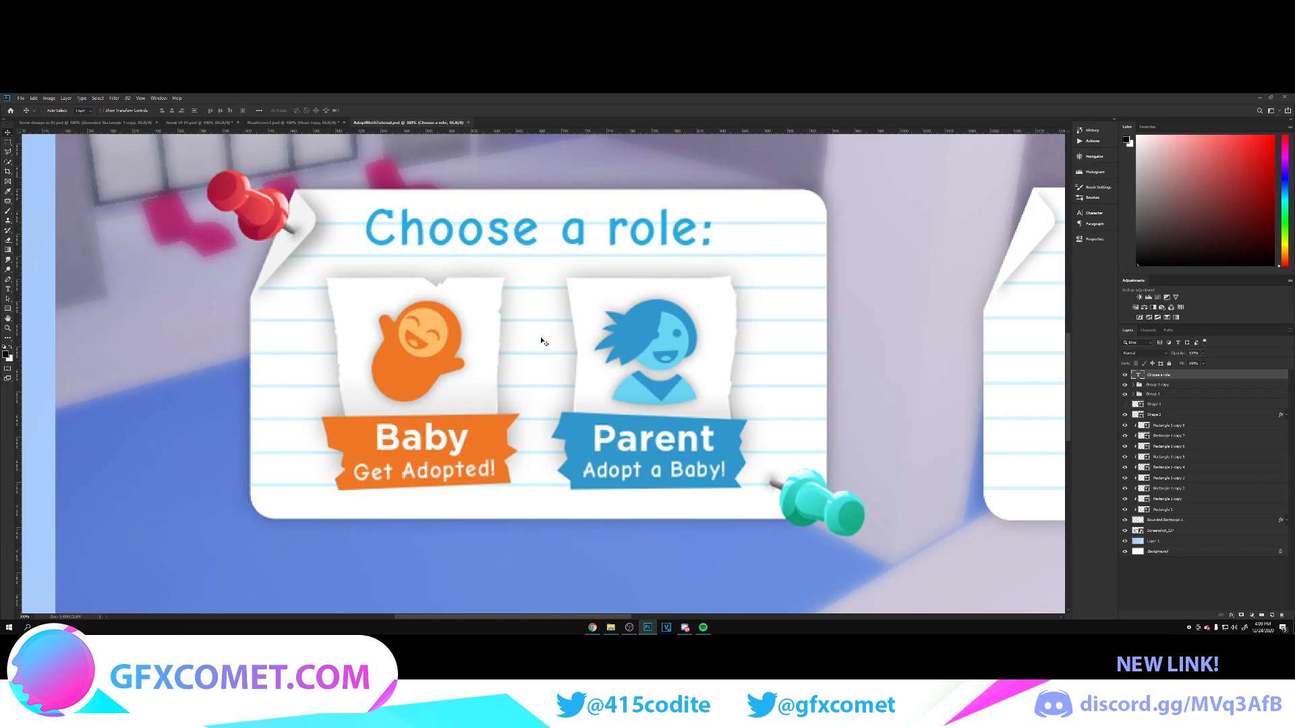
pyautogui.moveTo(7, 309); pyautogui.dragTo(38, 318)
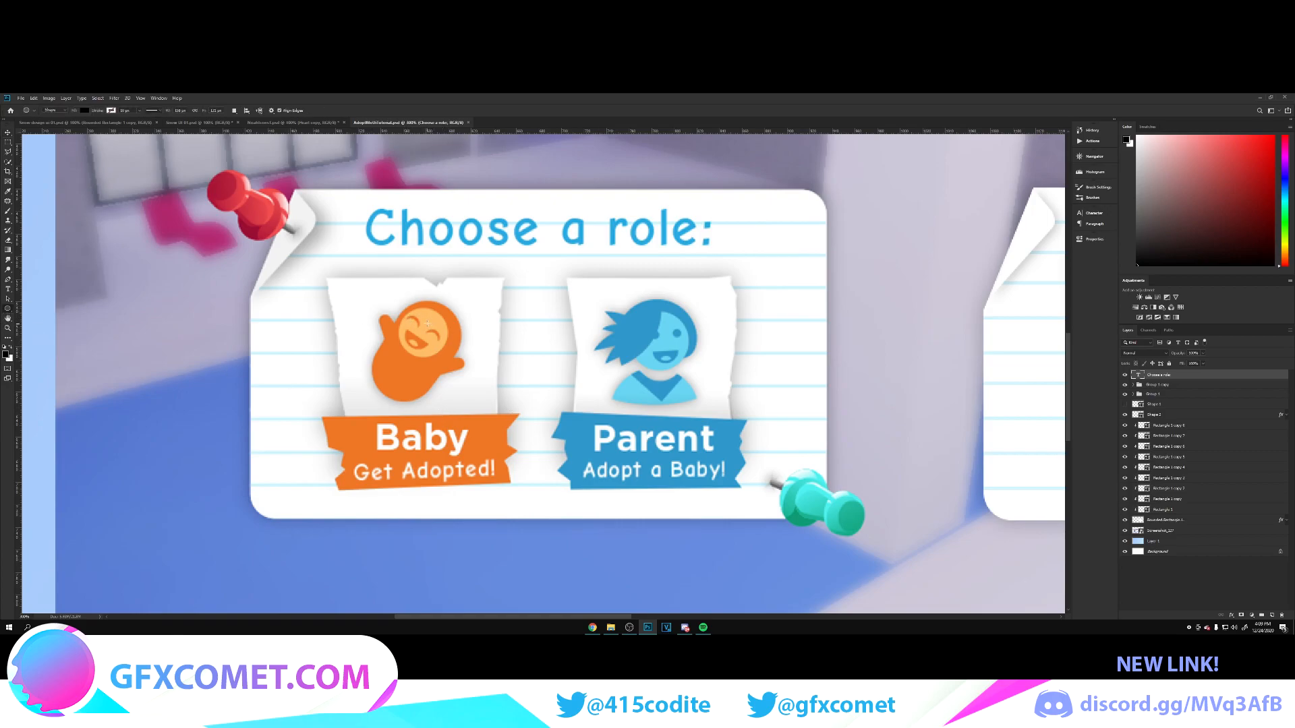
pyautogui.hotkey('ctrl', '-')
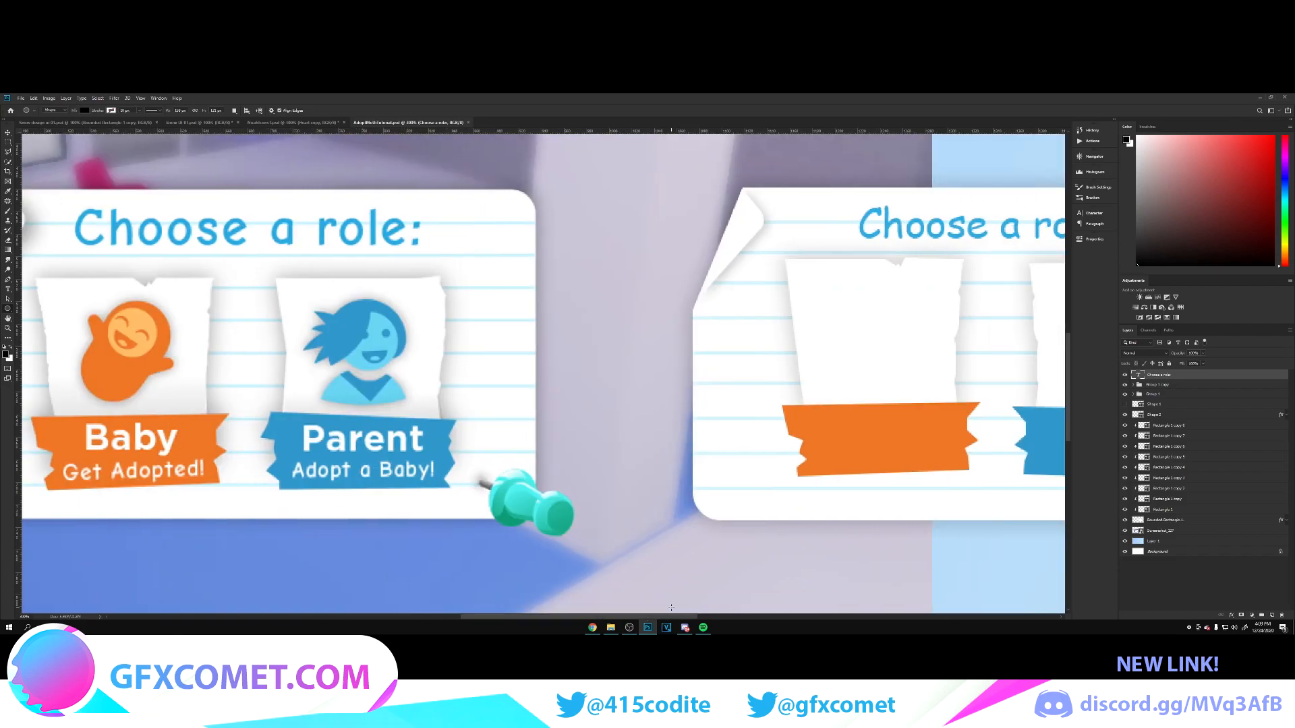
# Add a white "Baby" label on the orange banner.
pyautogui.press('t')
pyautogui.click(749, 419)
pyautogui.write('Ba')
pyautogui.hotkey('ctrl', 'a')
pyautogui.click(301, 111)
pyautogui.click(865, 408)
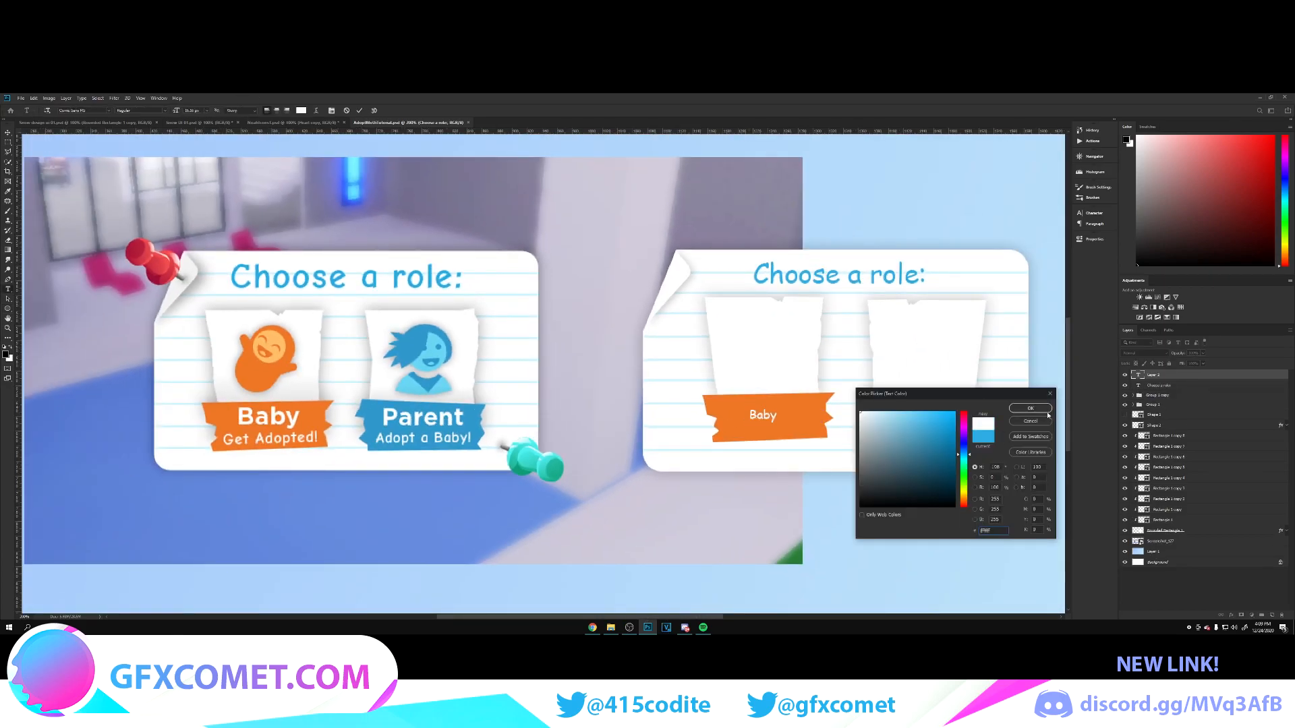
pyautogui.click(1028, 408)
# Resize the Baby label and position it in the upper part of the orange banner.
pyautogui.click(1167, 376)
pyautogui.press('v')
pyautogui.hotkey('ctrl', 't')
pyautogui.moveTo(776, 408); pyautogui.dragTo(806, 428)
pyautogui.press('Return')
# Add the caption "Get adopted!" under Baby and change its copy on the blue banner to "Adopt a Baby!".
pyautogui.press('t')
pyautogui.click(768, 434)
pyautogui.hotkey('ctrl', 'a')
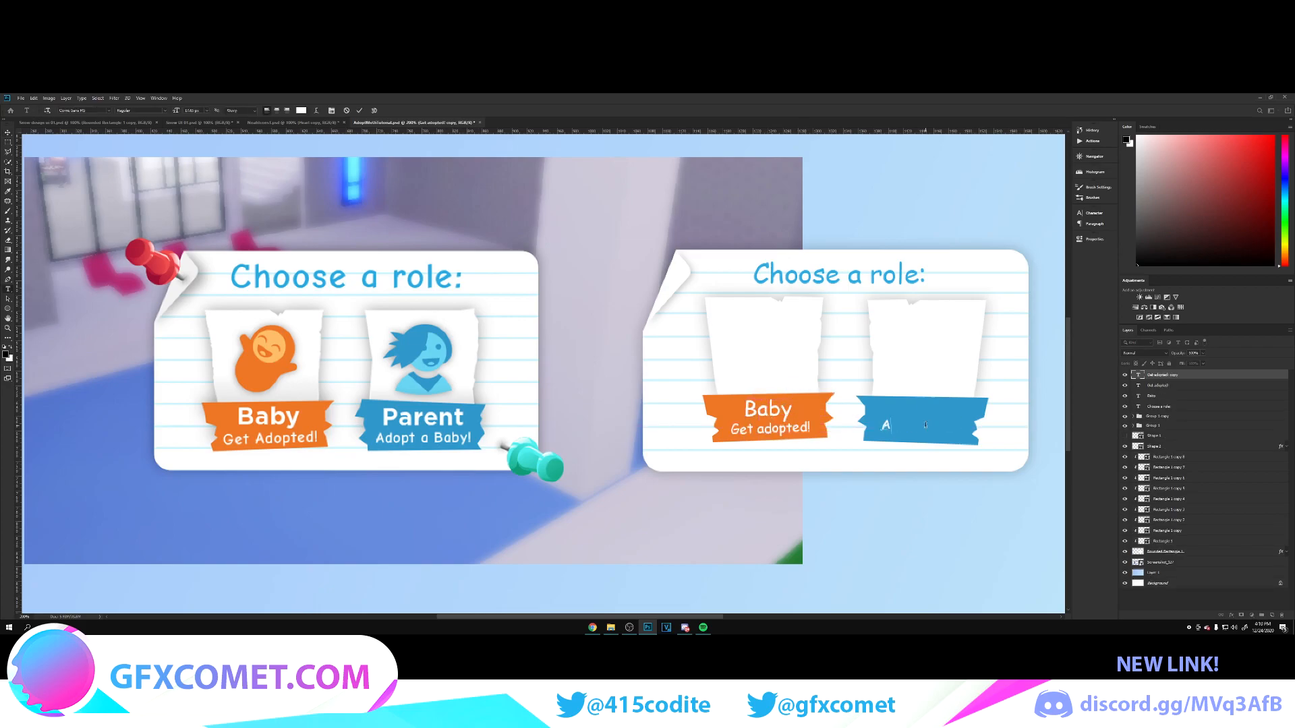
pyautogui.write('dopt a Baby')
# Rasterize the placed red pushpin image and erase its soft shadow with the Magic Eraser.
pyautogui.click(738, 323)
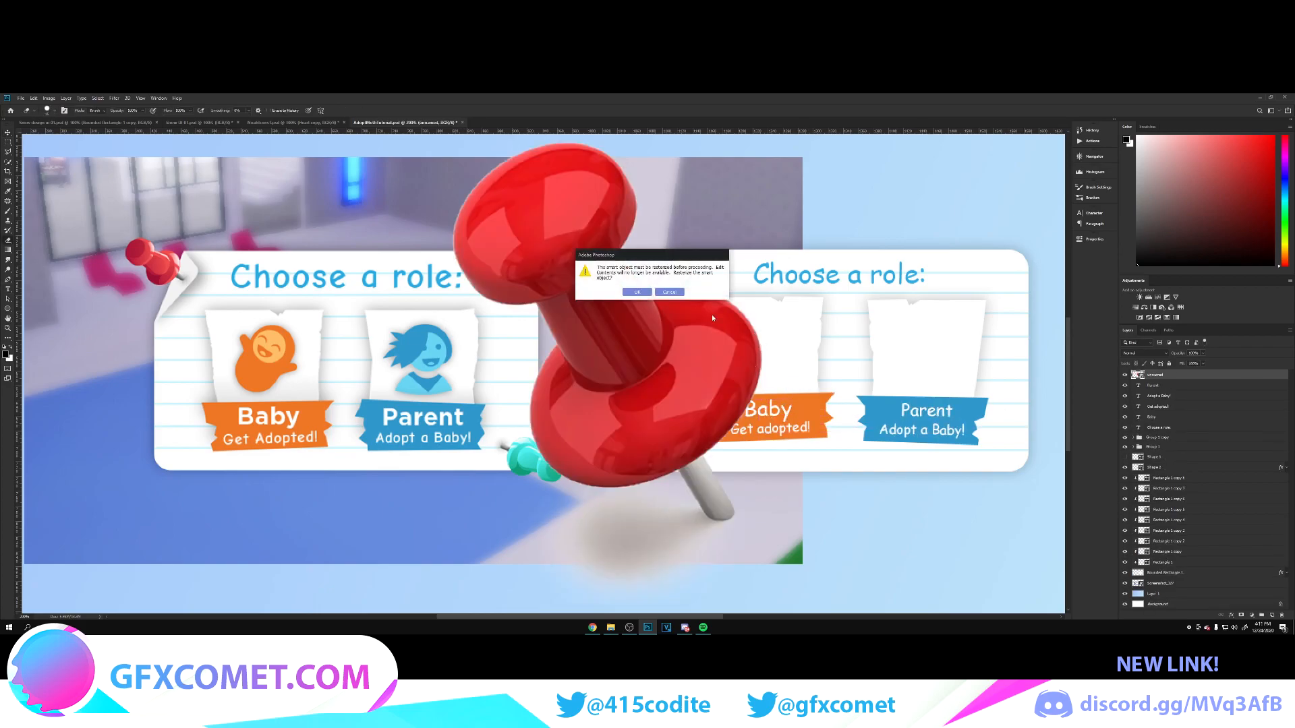
pyautogui.click(637, 293)
pyautogui.hotkey('shift', 'e')
pyautogui.hotkey('shift', 'e')
pyautogui.click(648, 520)
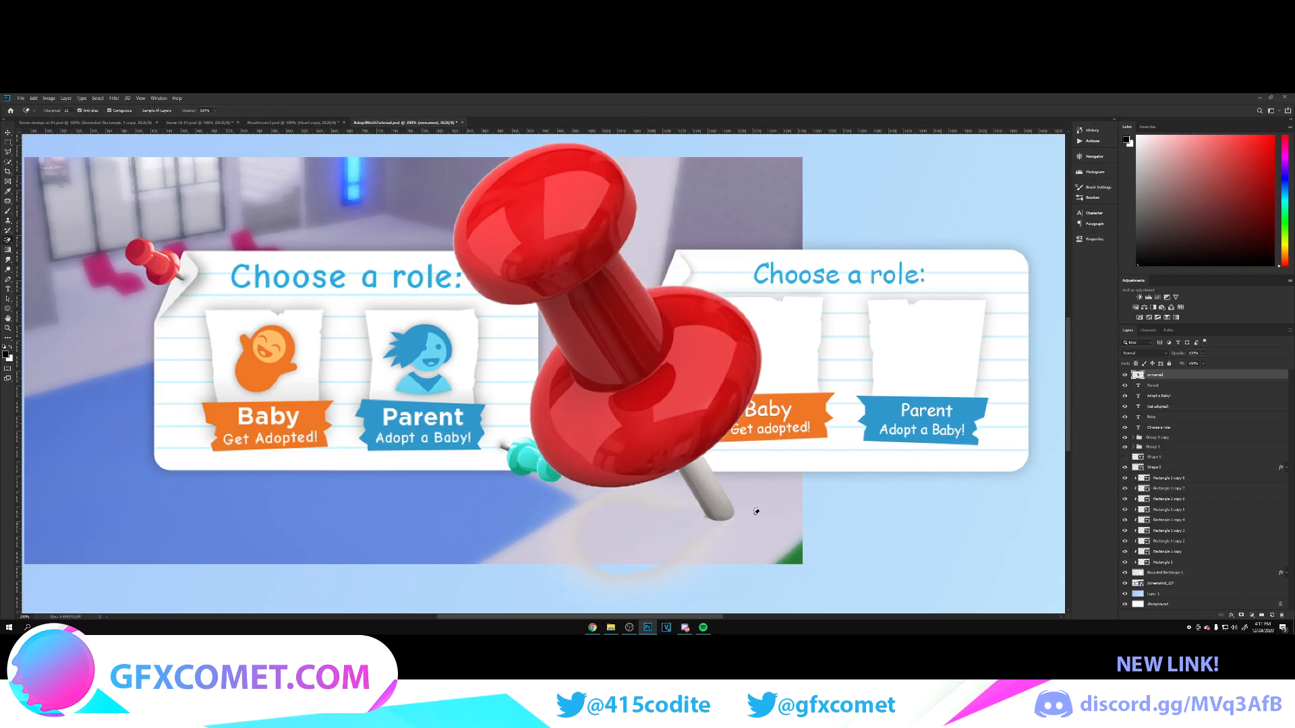
# Scale down the red pushpin and place it on the card's folded corner.
pyautogui.press('v')
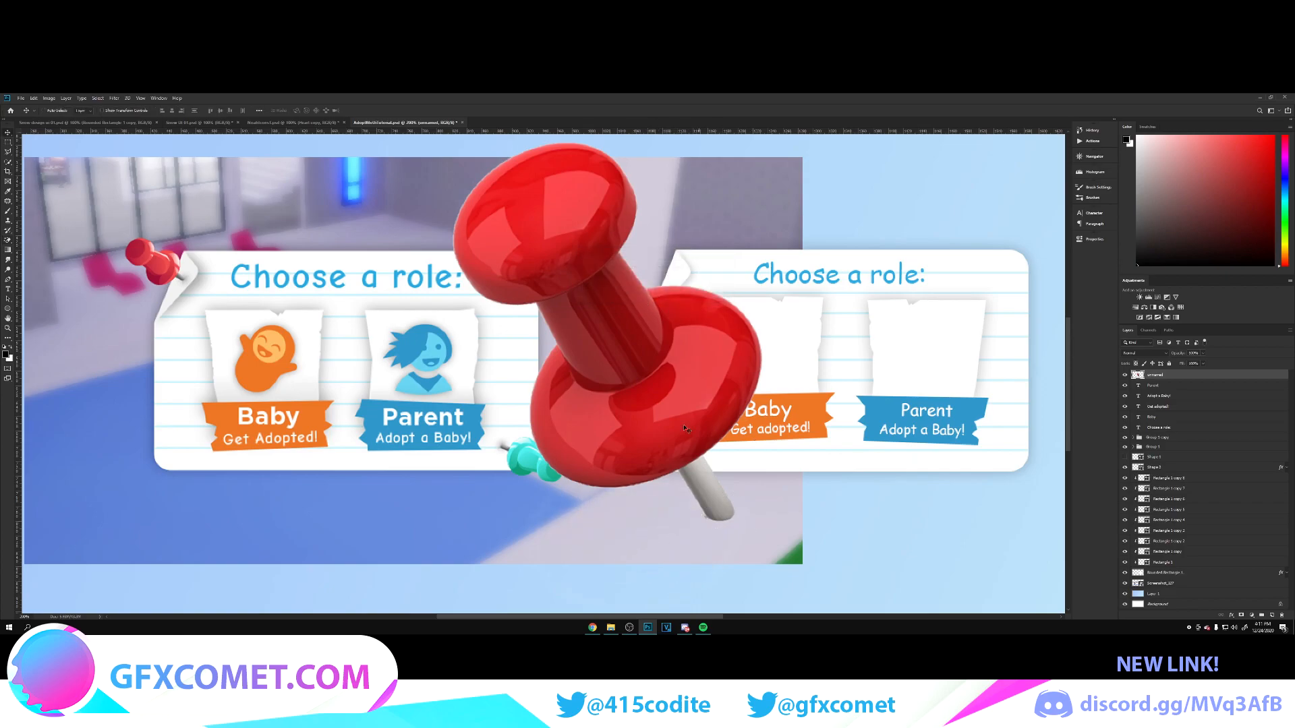
pyautogui.moveTo(654, 412); pyautogui.dragTo(769, 395)
pyautogui.hotkey('ctrl', 't')
pyautogui.moveTo(863, 136); pyautogui.dragTo(683, 253)
pyautogui.press('Return')
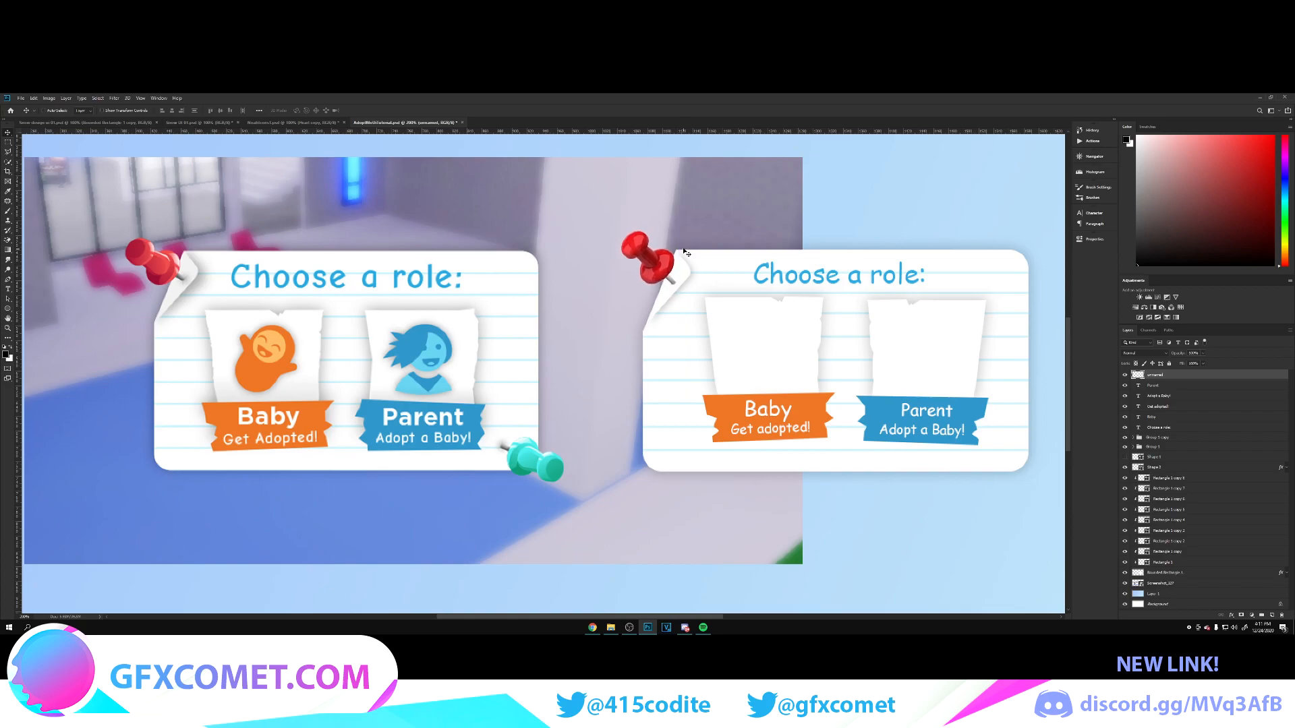
# Duplicate the pushpin, flip the copy horizontally and vertically, and place it at the card's lower-right corner.
pyautogui.moveTo(685, 252); pyautogui.dragTo(868, 395)
pyautogui.hotkey('ctrl', 't')
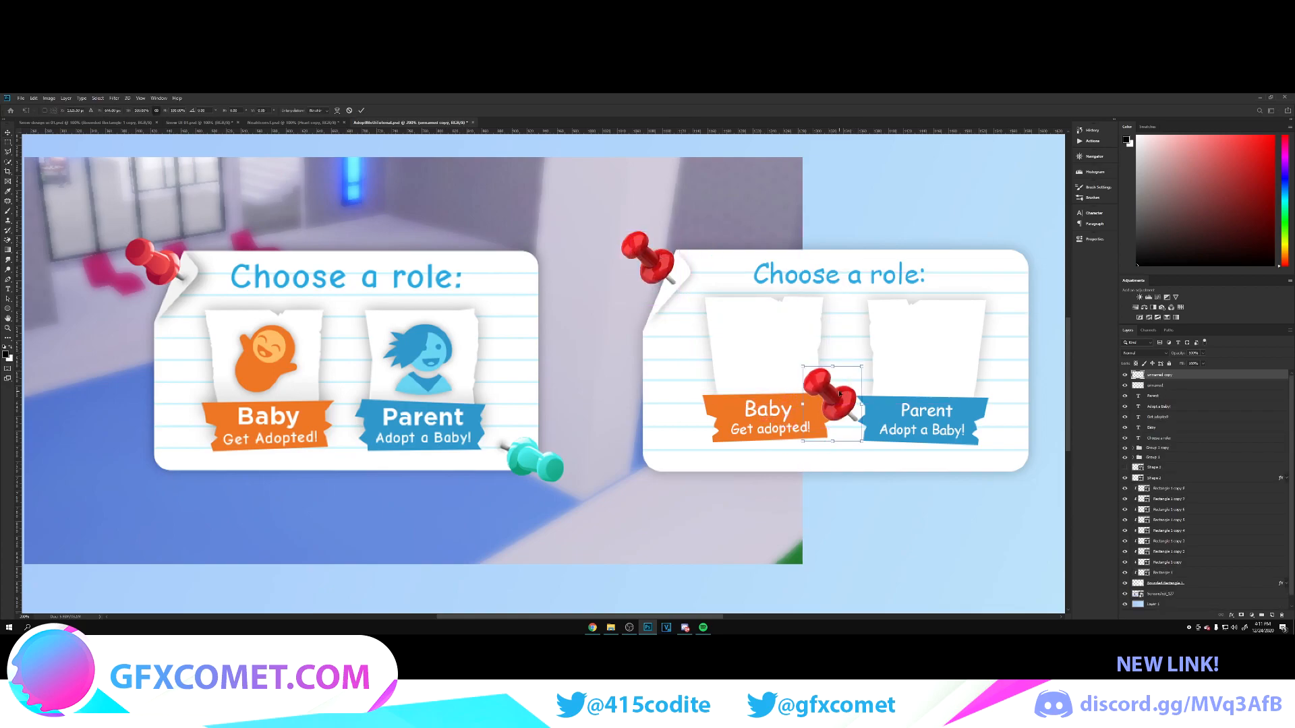
pyautogui.rightClick(838, 394)
pyautogui.click(855, 485)
pyautogui.rightClick(819, 396)
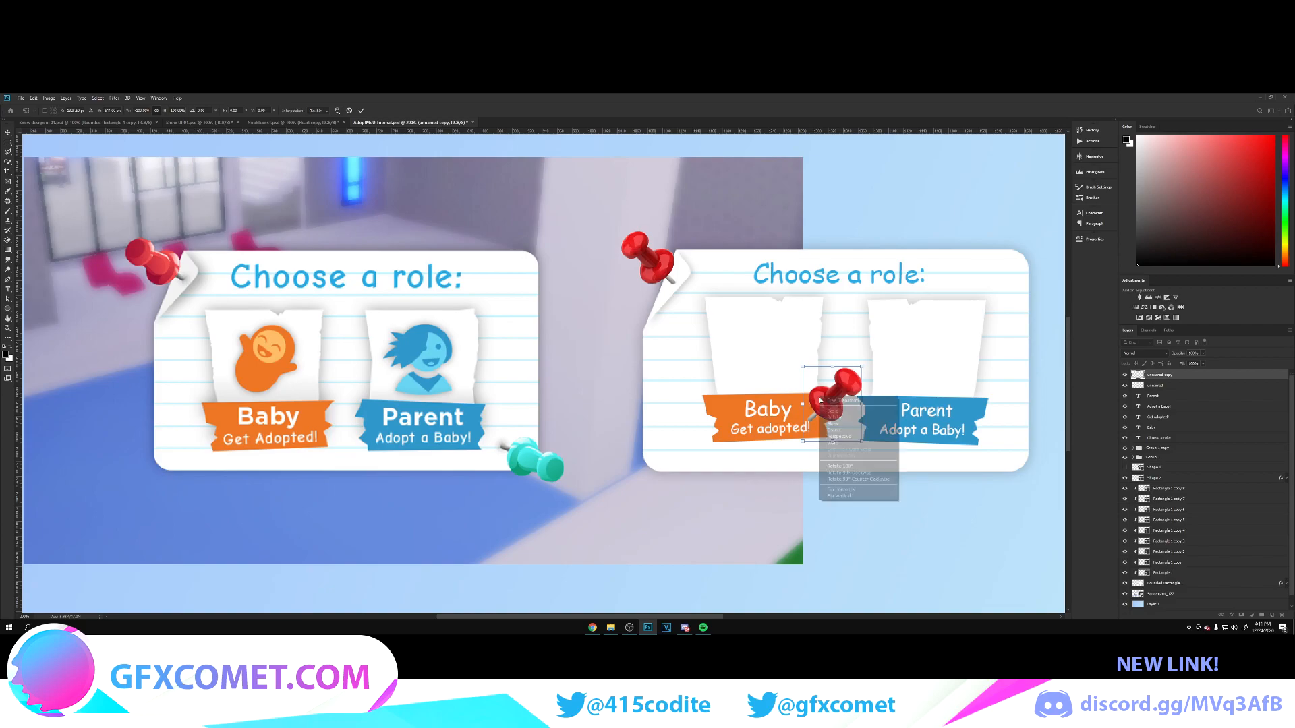
pyautogui.click(848, 498)
pyautogui.press('Return')
pyautogui.moveTo(831, 394); pyautogui.dragTo(1015, 466)
# Shift the copied pushpin's hue from red to teal green with a Hue/Saturation adjustment.
pyautogui.hotkey('ctrl', 'u')
pyautogui.moveTo(1060, 296); pyautogui.dragTo(671, 444)
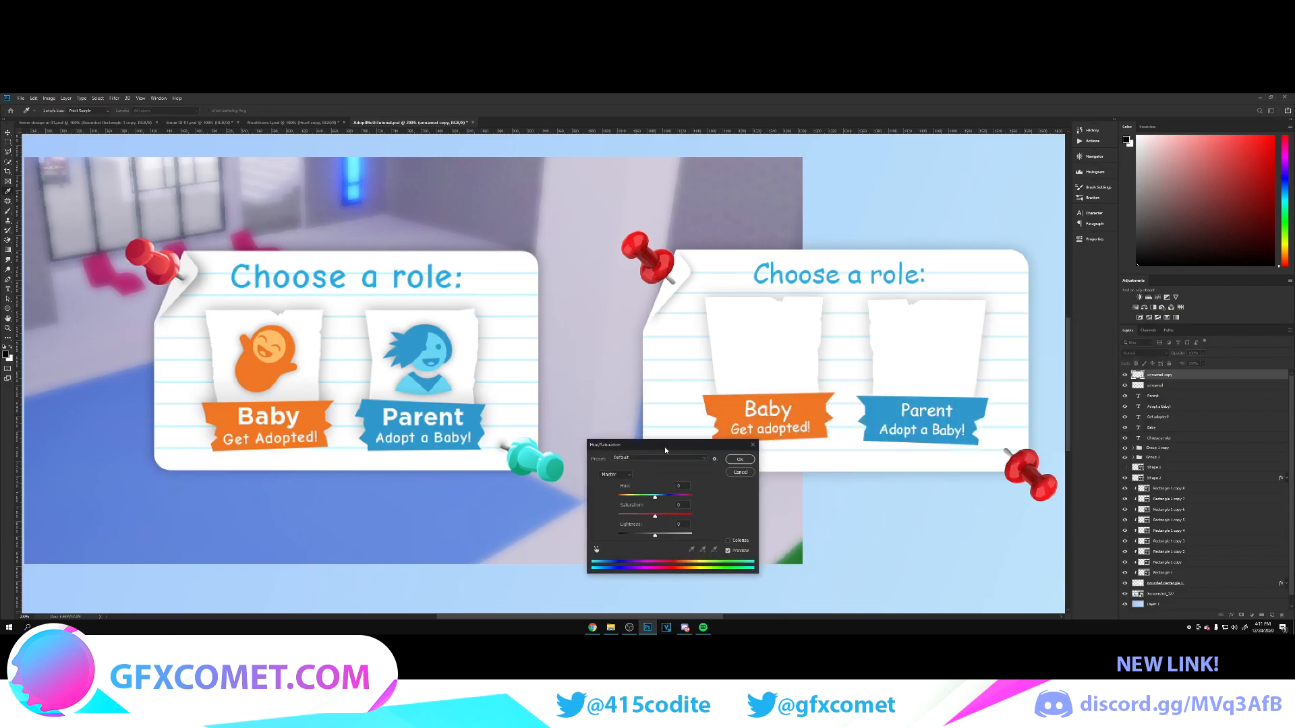
pyautogui.moveTo(657, 497); pyautogui.dragTo(695, 497)
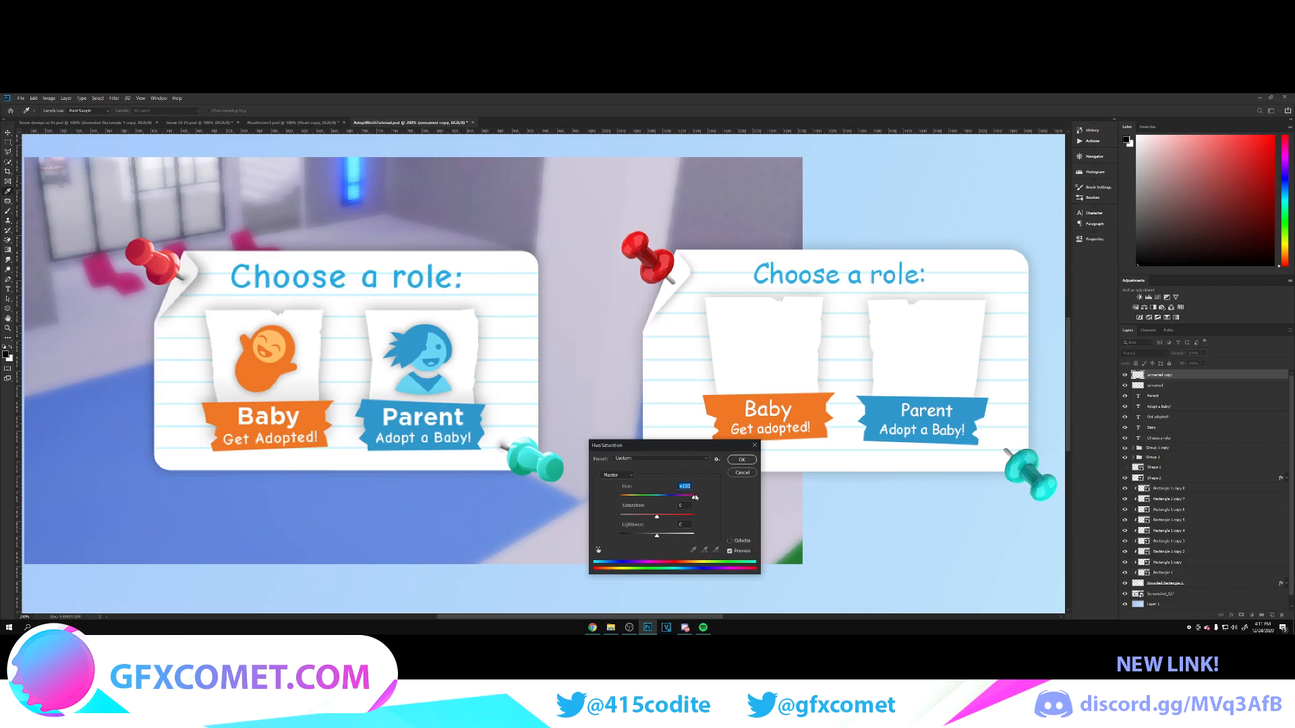
pyautogui.moveTo(694, 497); pyautogui.dragTo(691, 498)
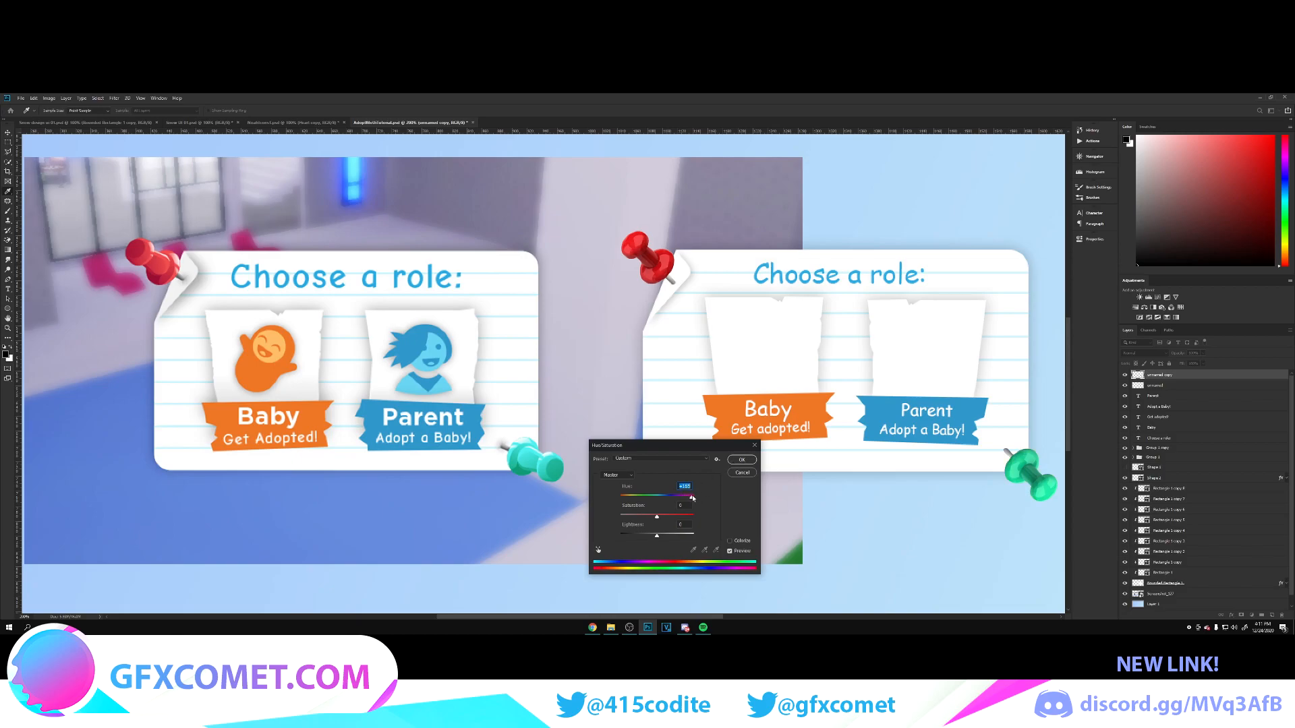
pyautogui.click(743, 460)
# Rotate the green pushpin to match the angle of the reference's green pin.
pyautogui.hotkey('ctrl', 't')
pyautogui.moveTo(1021, 420); pyautogui.dragTo(1018, 450)
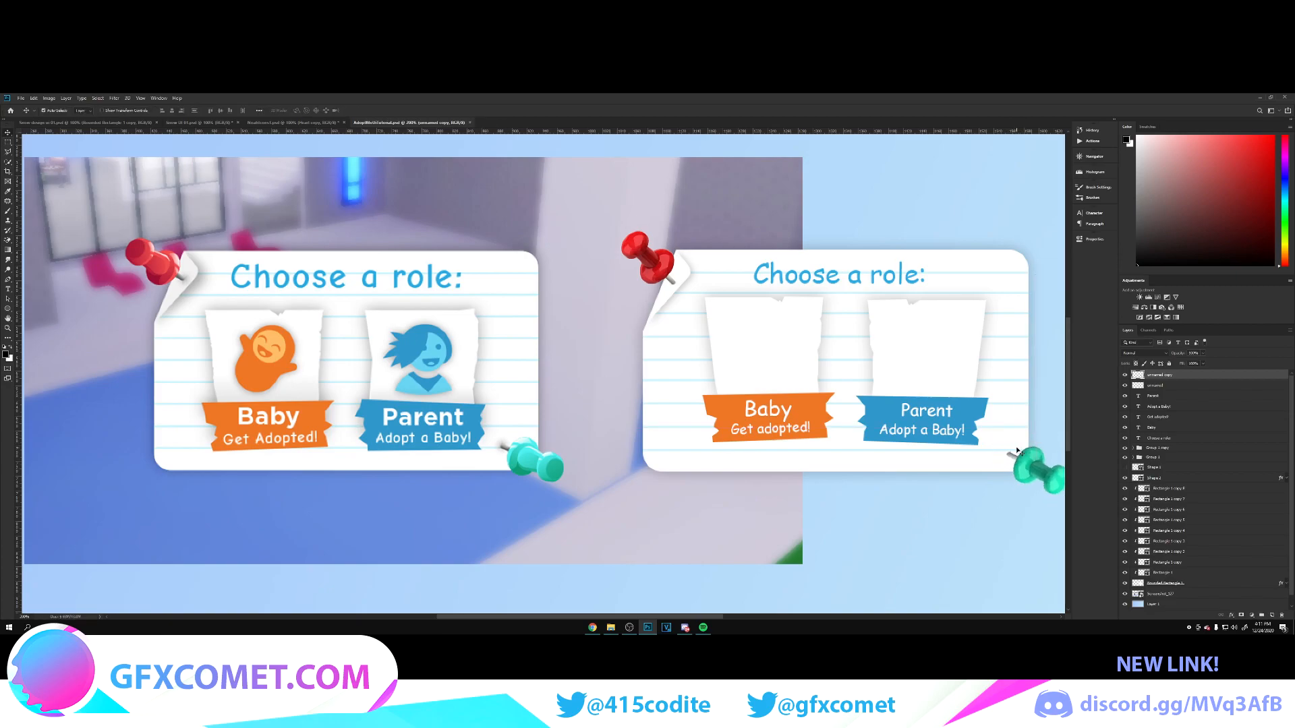
pyautogui.press('Return')
# Hide the reference screenshot layer and delete the unused hidden shape layer.
pyautogui.hotkey('ctrl', '-')
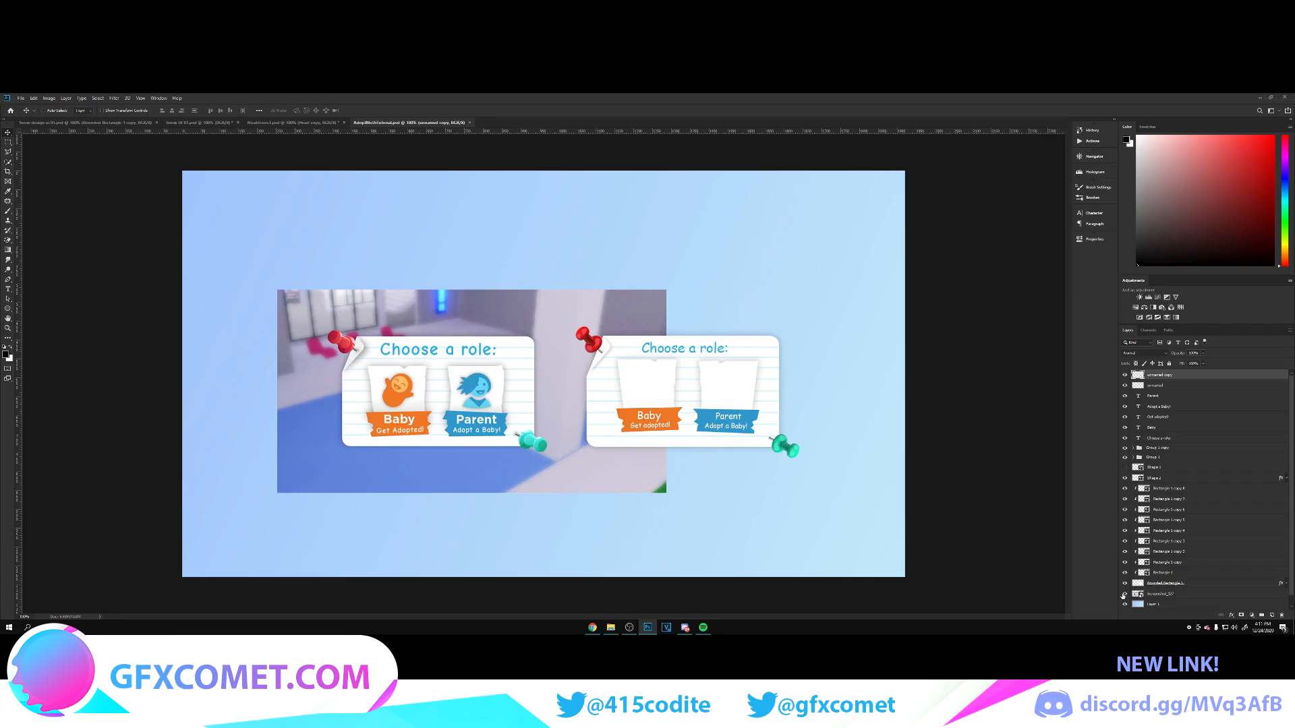
pyautogui.click(1124, 595)
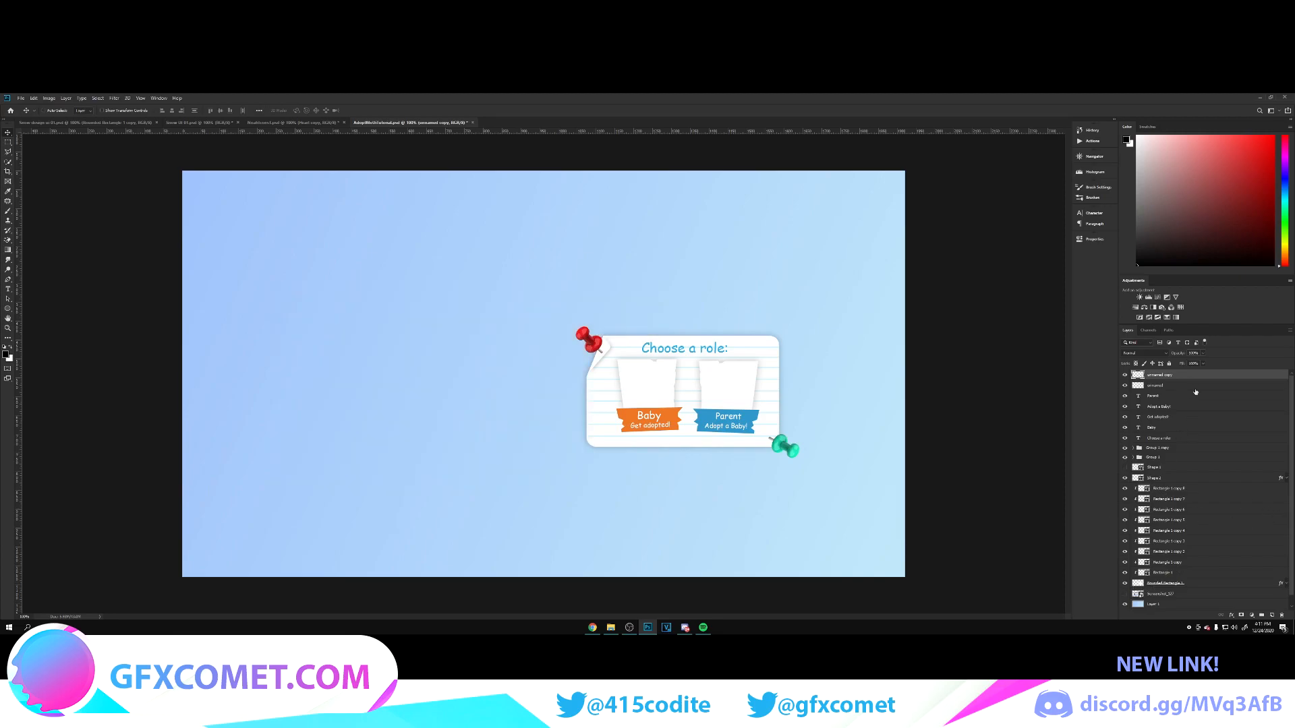
pyautogui.click(1124, 468)
pyautogui.click(1124, 468)
pyautogui.click(1182, 467)
pyautogui.press('Delete')
# Group all the card's layers and move the group toward the center of the canvas.
pyautogui.click(1182, 375)
pyautogui.keyDown('shift'); pyautogui.click(1195, 574); pyautogui.keyUp('shift')
pyautogui.hotkey('ctrl', 'g')
pyautogui.moveTo(747, 321); pyautogui.dragTo(644, 331)
pyautogui.hotkey('ctrl', '+')
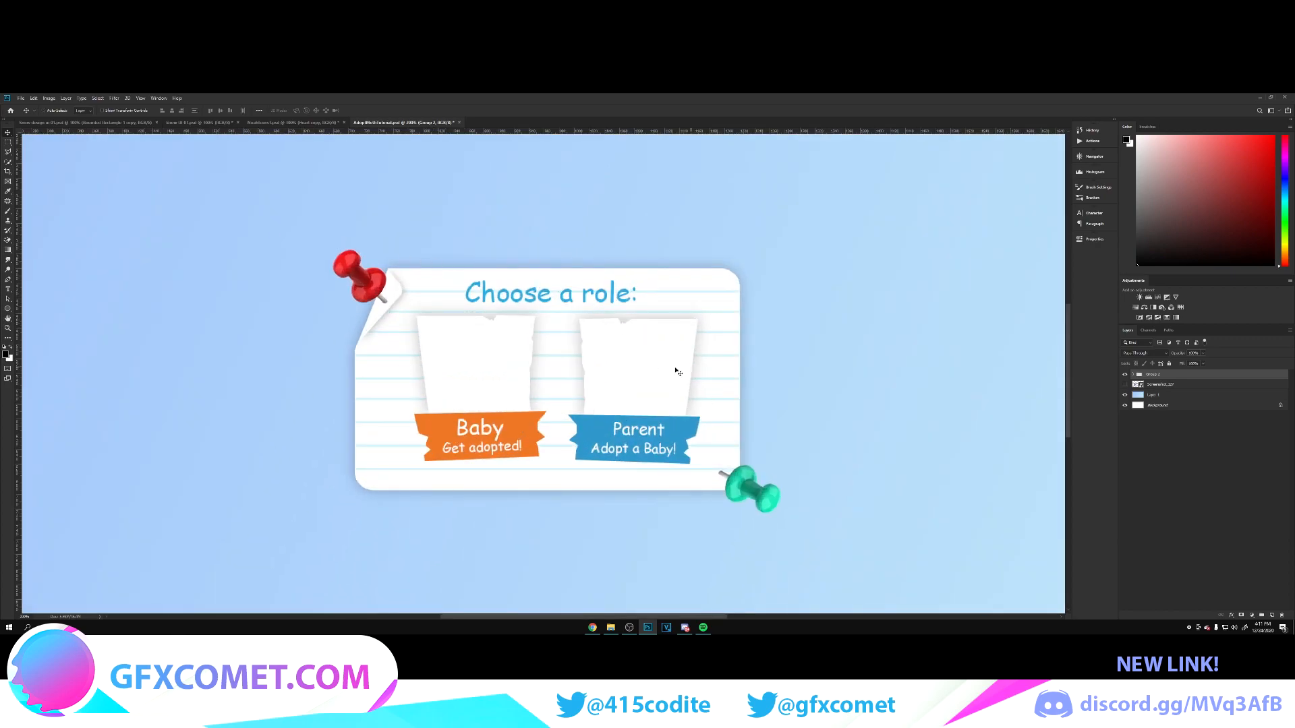